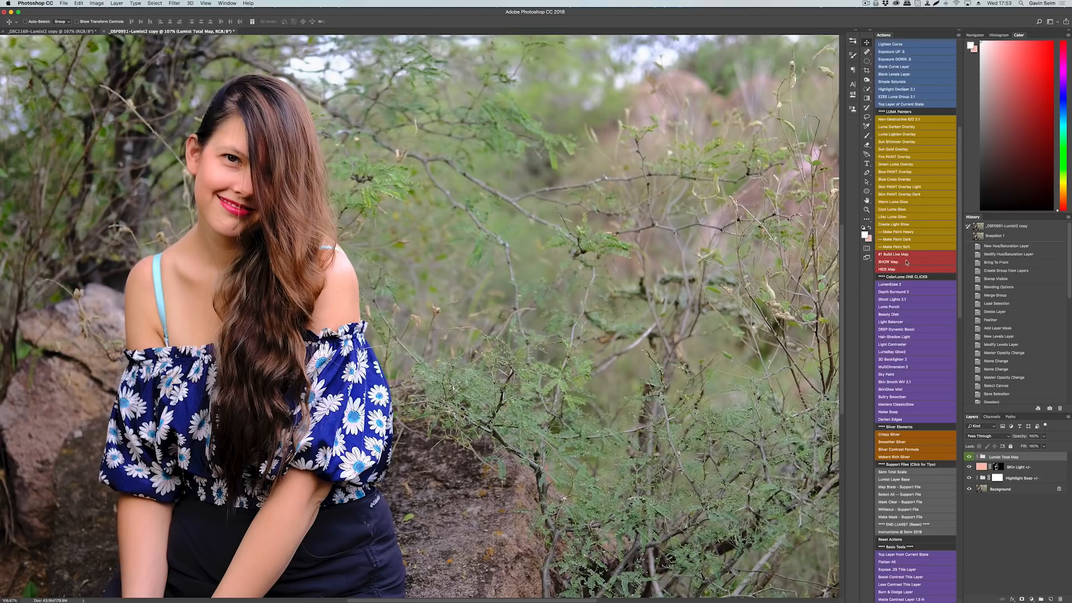
# Step: Show the tonal zone map over the portrait, hide it again, and examine the skin tones up close
pyautogui.click(898, 262)
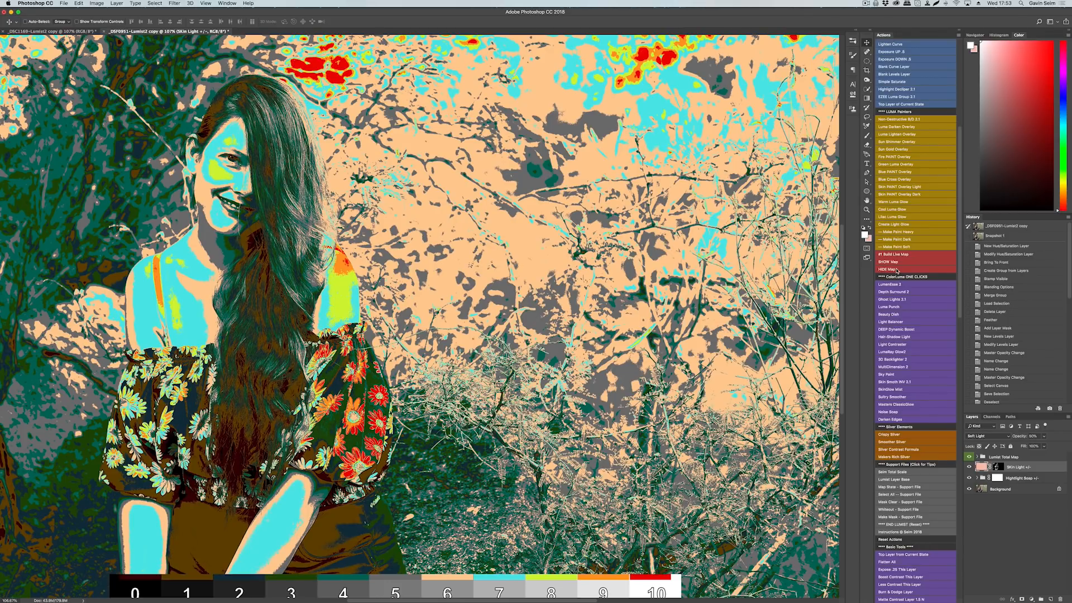
pyautogui.click(896, 270)
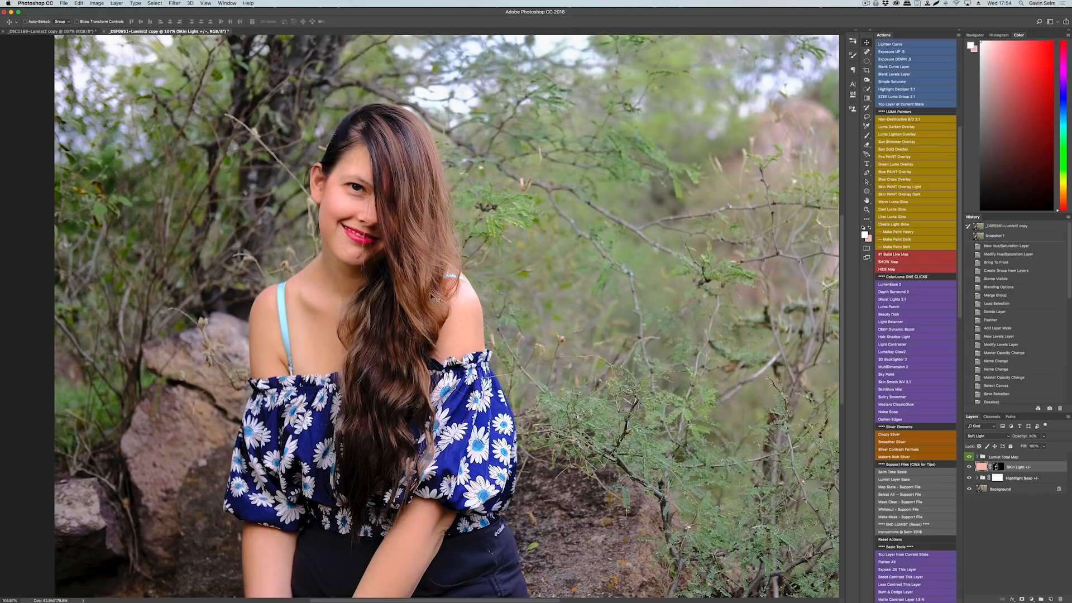
pyautogui.scroll(5, 369, 229)
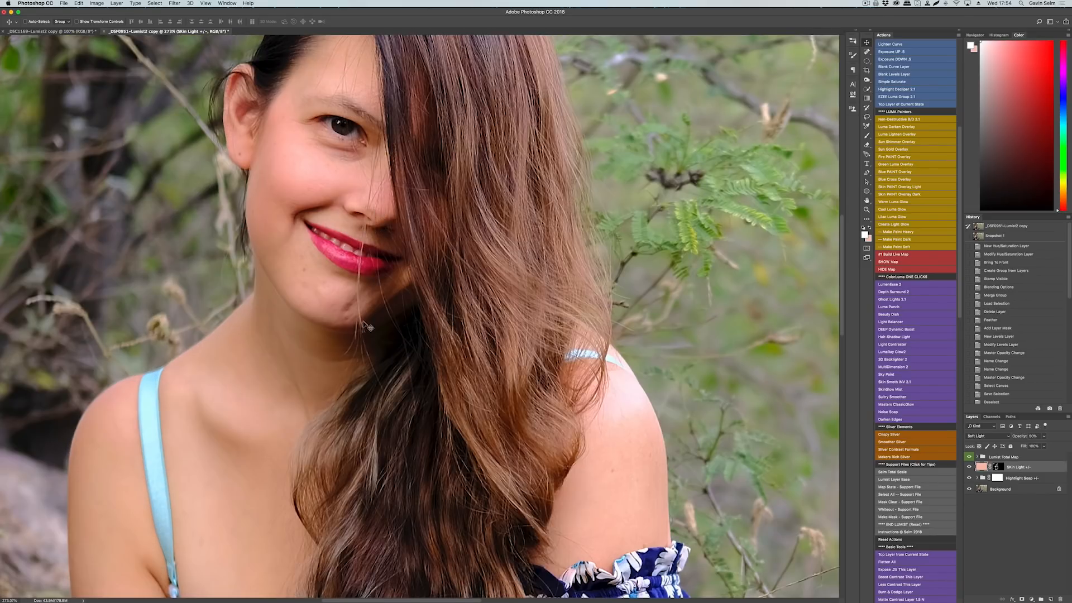
pyautogui.scroll(-5, 360, 296)
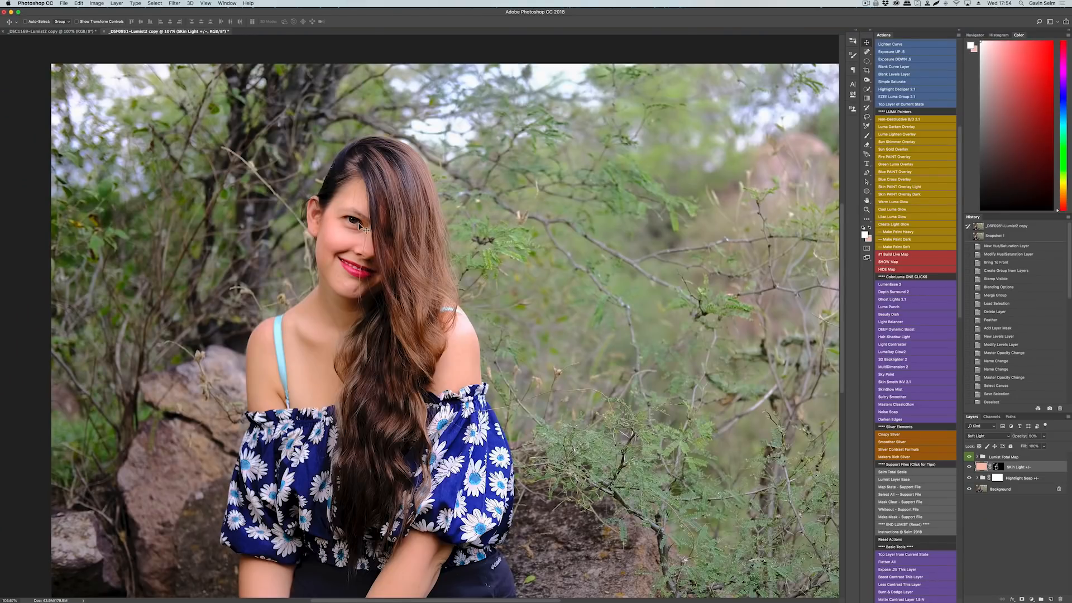
pyautogui.scroll(-2, 364, 229)
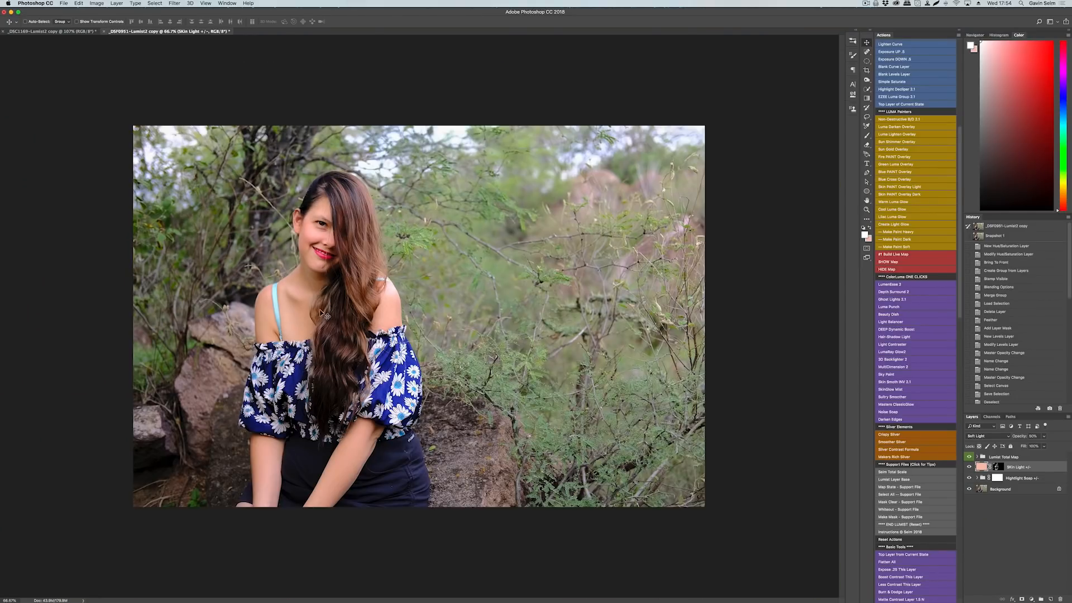
pyautogui.scroll(2, 329, 327)
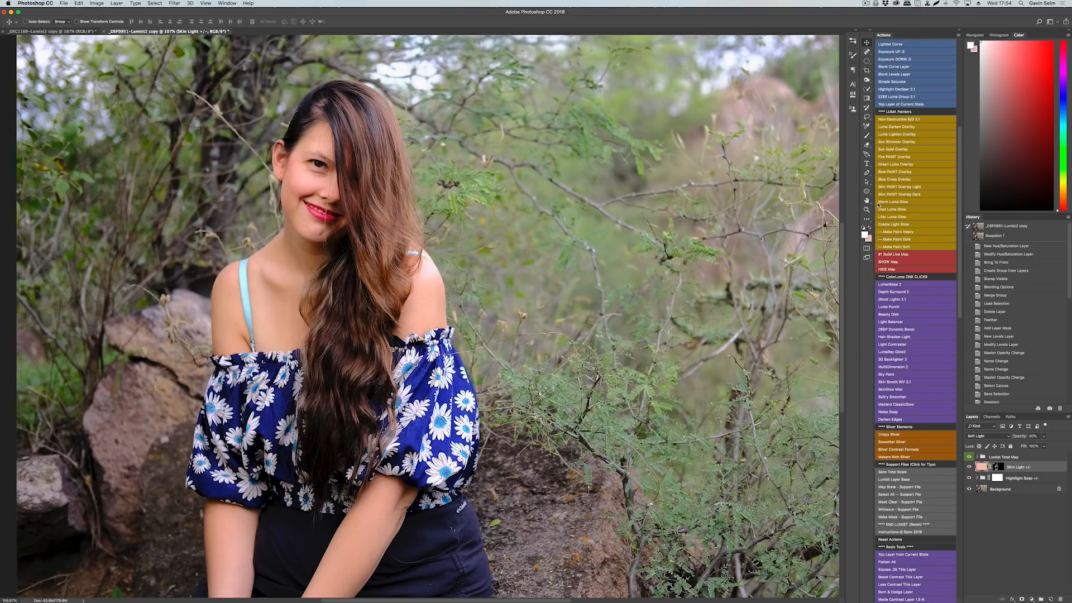
# Step: Apply the Depth Surround 2 effect to the photo and compare the image with that layer hidden and shown
pyautogui.scroll(-2, 589, 375)
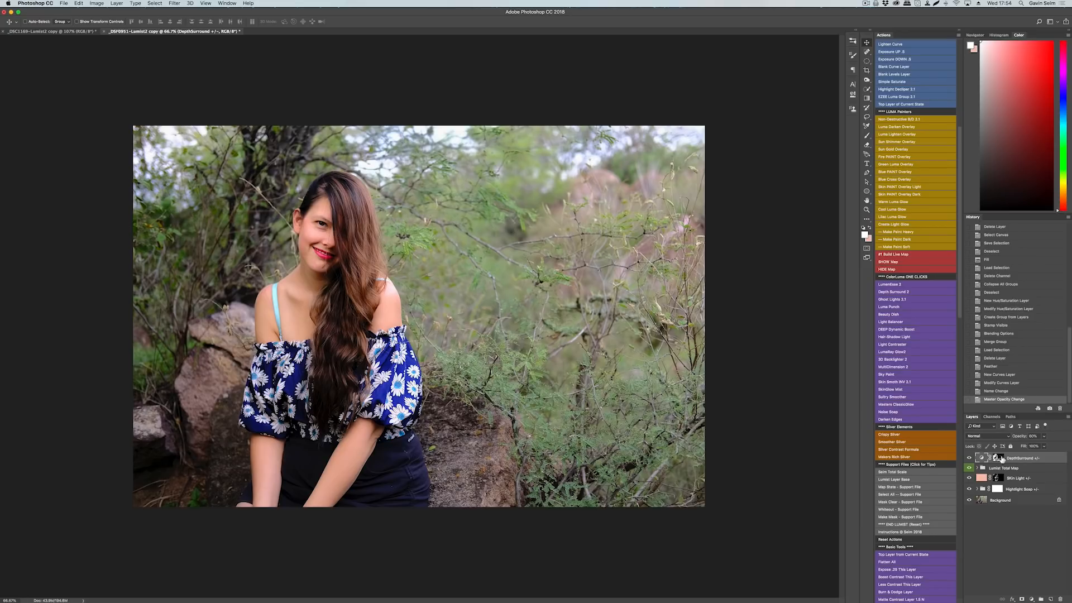
pyautogui.click(969, 458)
pyautogui.click(969, 458)
# Step: Apply the LumenEase 2 effect to the photo and hide the tonal zone map
pyautogui.click(888, 286)
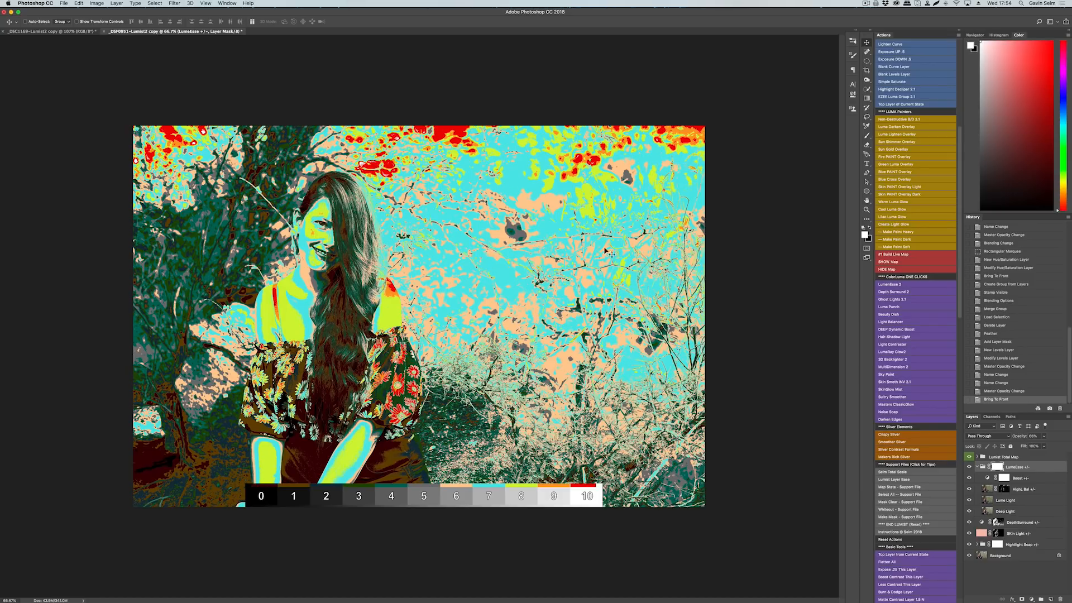
pyautogui.click(890, 269)
# Step: Build a selection of the brighter tonal zones from zone 7 upward, covering the skin and the background highlights
pyautogui.scroll(6, 927, 328)
pyautogui.scroll(3, 927, 328)
pyautogui.click(891, 104)
pyautogui.click(892, 111)
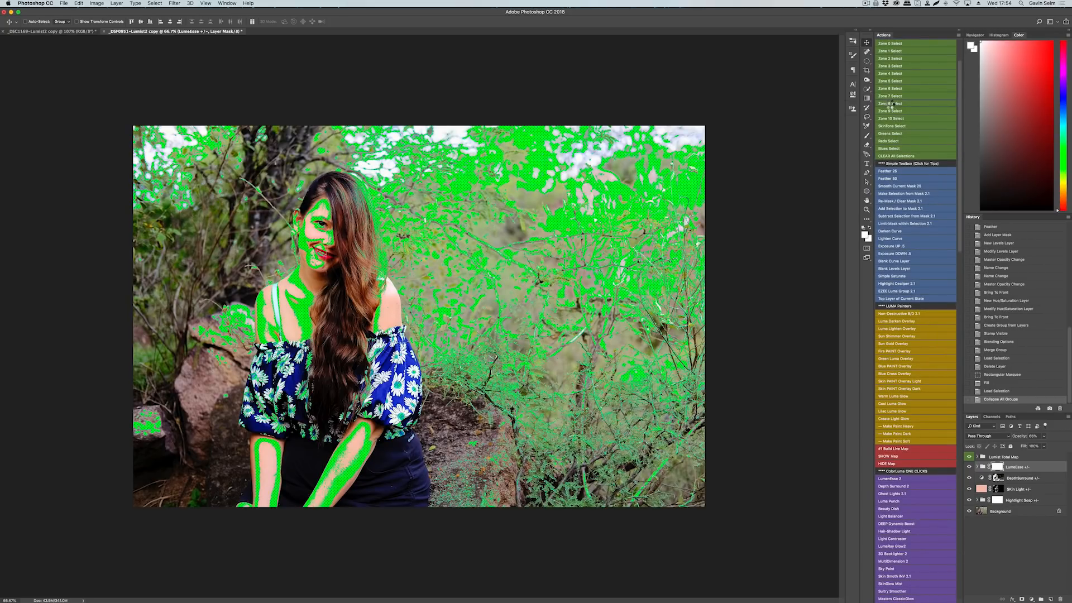
pyautogui.click(890, 118)
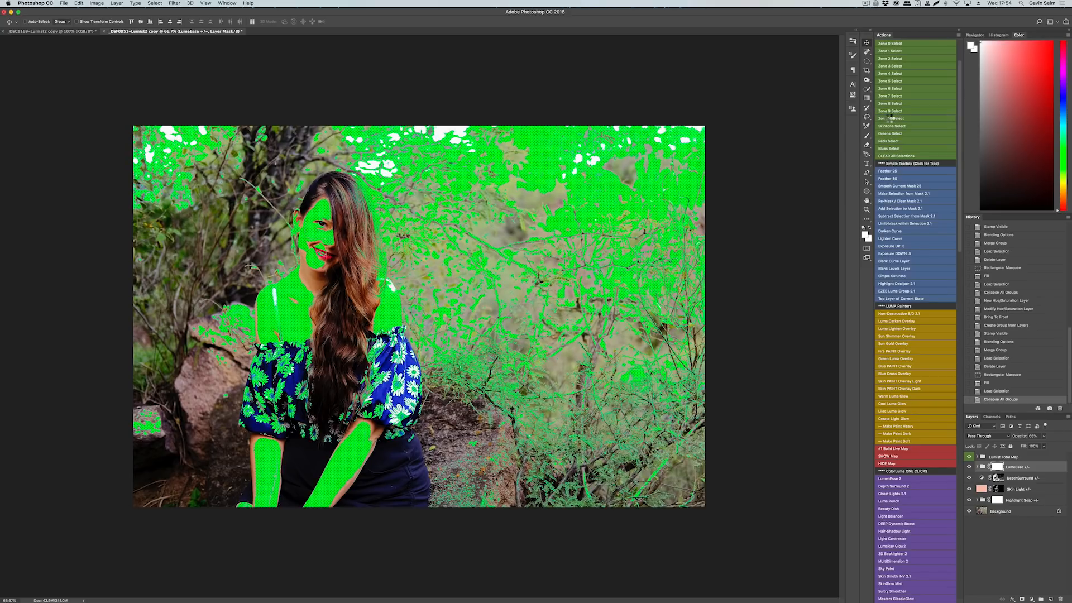
# Step: Feather the bright-zone selection by 25 and subtract it from the LumenEase layer's mask
pyautogui.click(898, 171)
pyautogui.click(1023, 468)
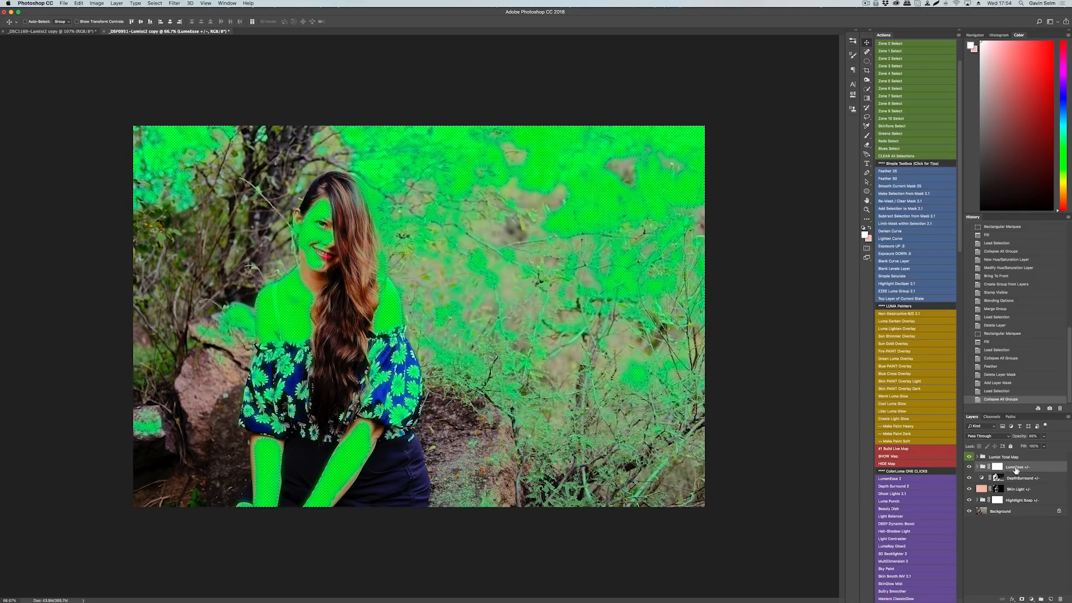
pyautogui.click(907, 218)
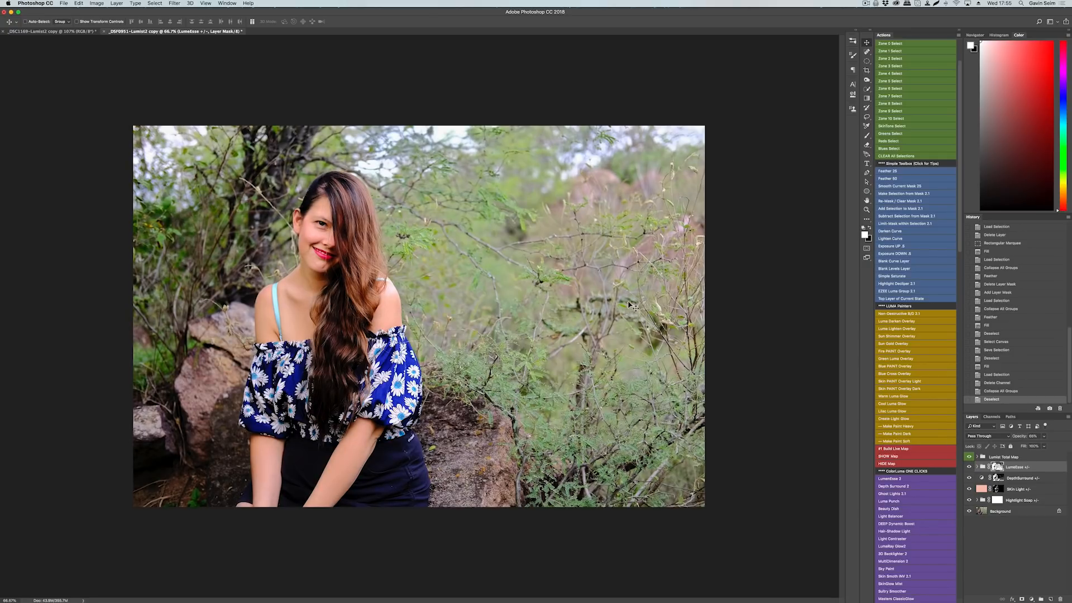
# Step: Examine the face and skin up close, and display the tonal zone map to read the zones across the image
pyautogui.scroll(5, 297, 242)
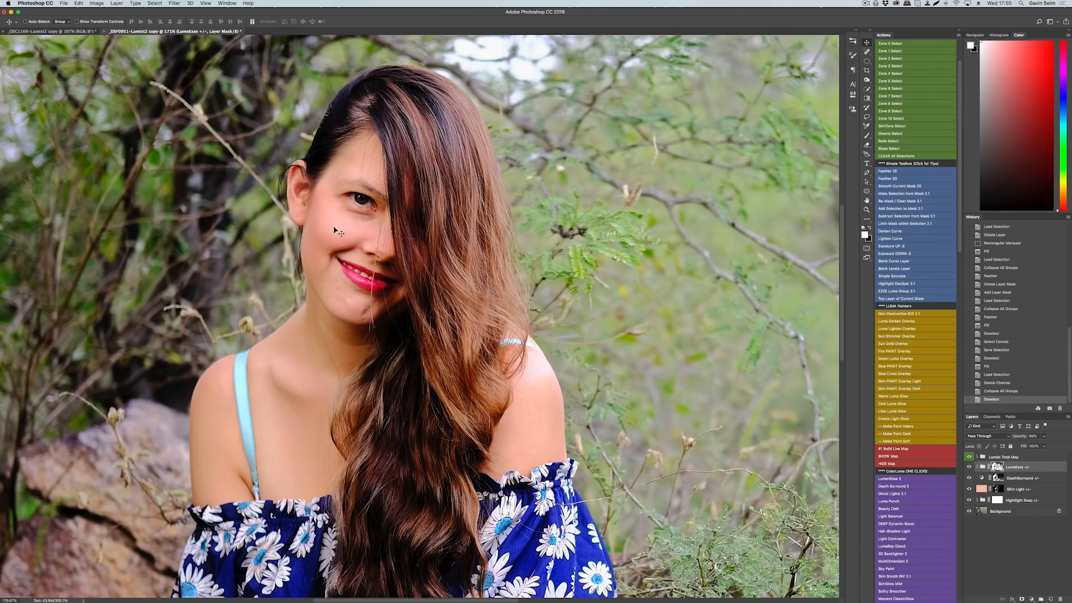
pyautogui.scroll(3, 375, 212)
pyautogui.scroll(-8, 371, 220)
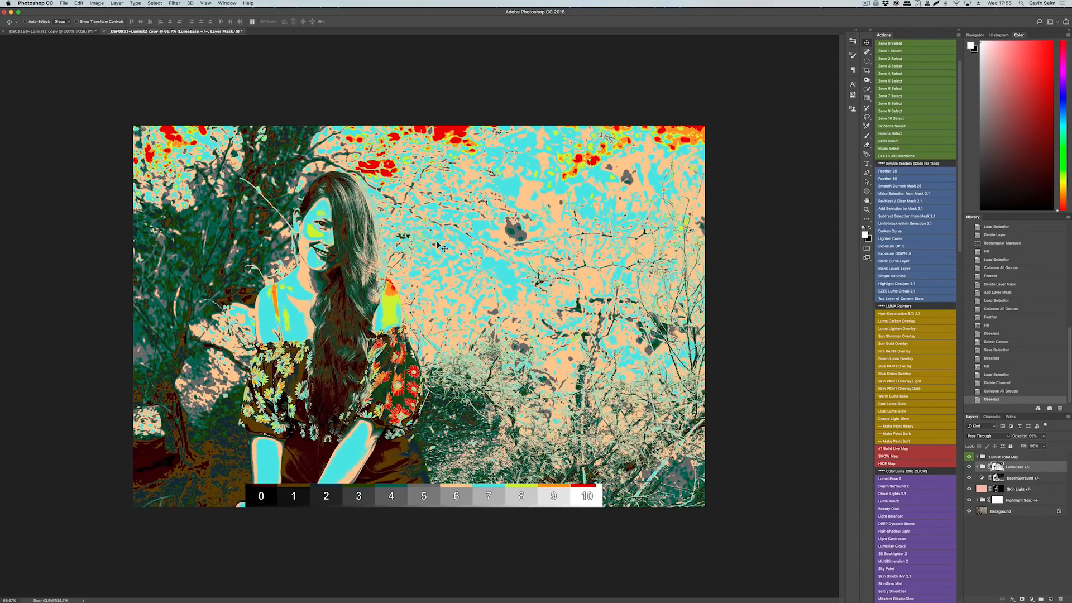
pyautogui.scroll(5, 407, 246)
pyautogui.scroll(-3, 297, 367)
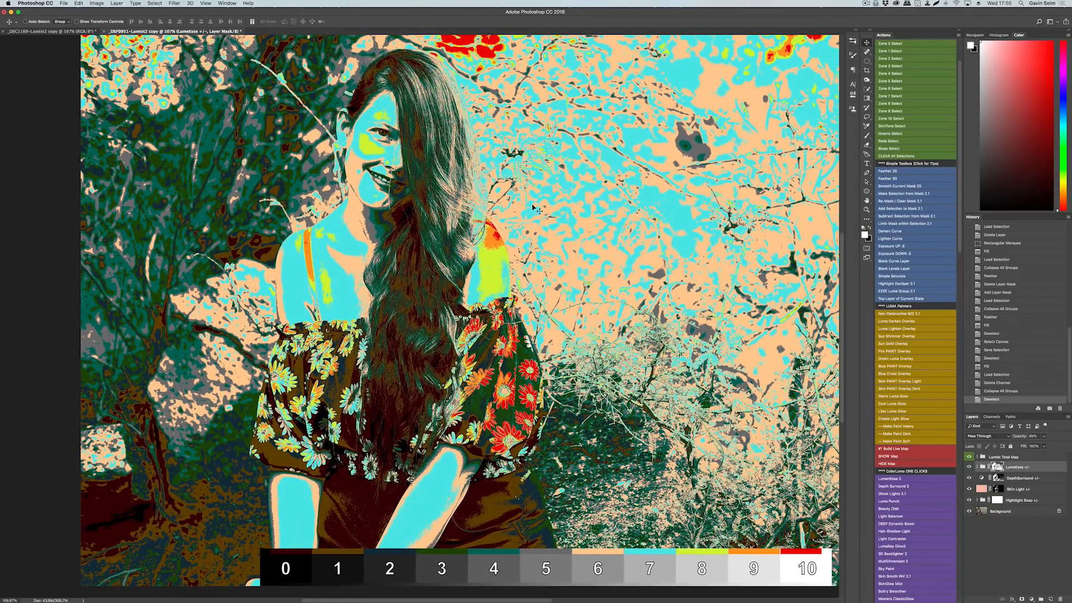
pyautogui.moveTo(342, 172); pyautogui.dragTo(403, 112)
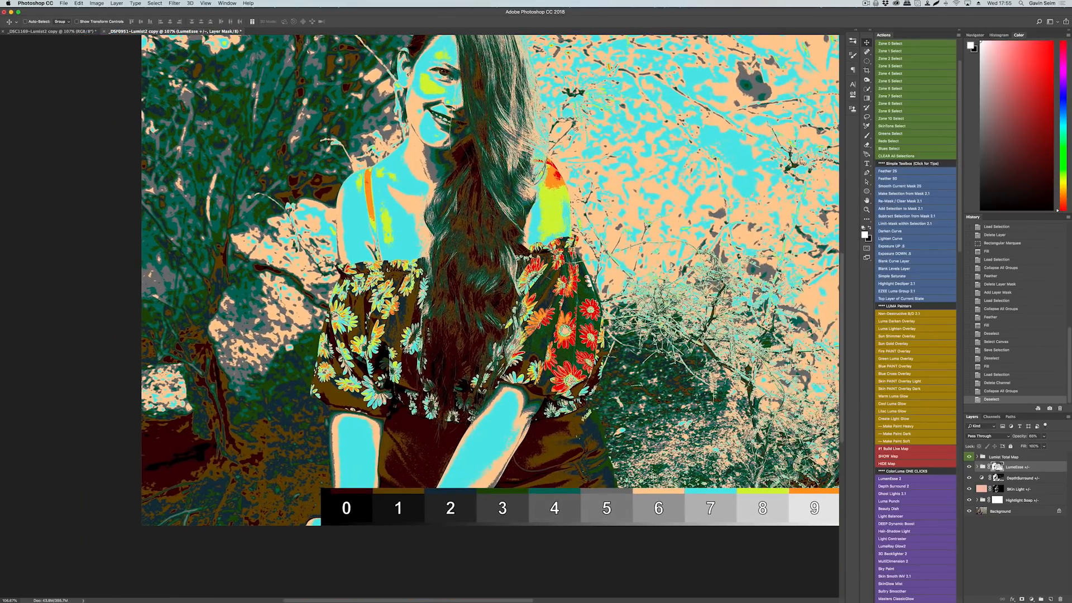
pyautogui.scroll(-3, 402, 345)
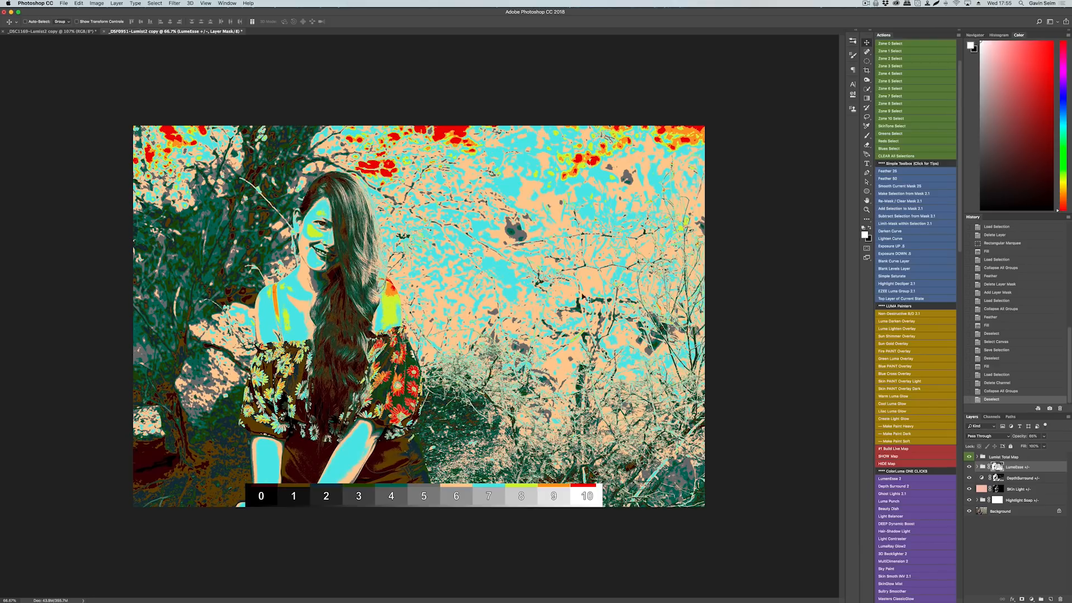
# Step: Add a blank levels layer masked to a selection of tonal zones 6 and 7 feathered by 50
pyautogui.click(893, 97)
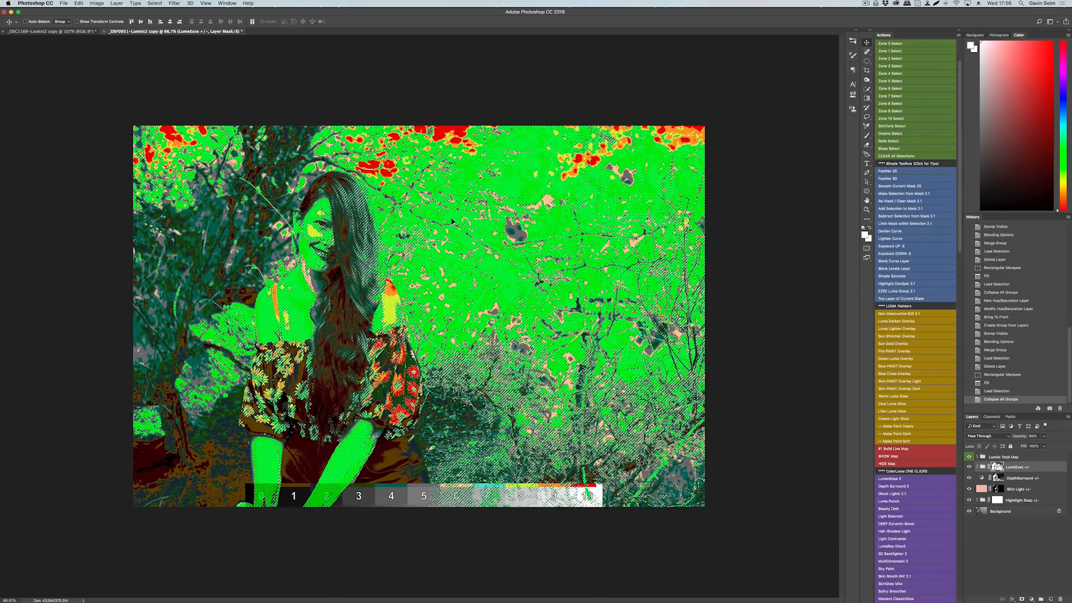
pyautogui.click(899, 178)
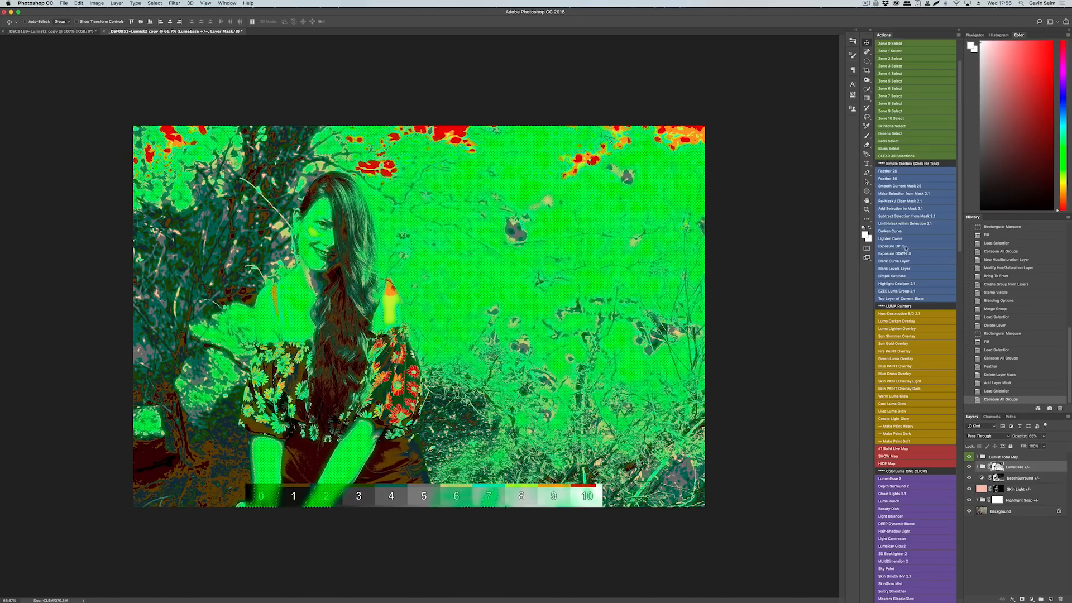
pyautogui.click(893, 269)
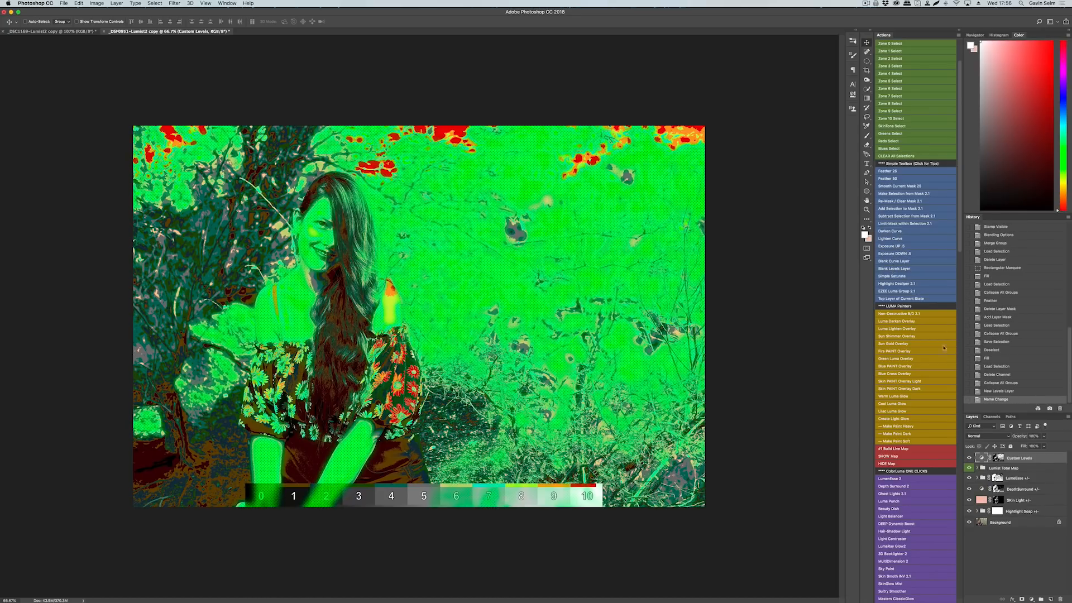
# Step: Darken the midtones of the Custom Levels layer by adjusting its input levels
pyautogui.doubleClick(984, 457)
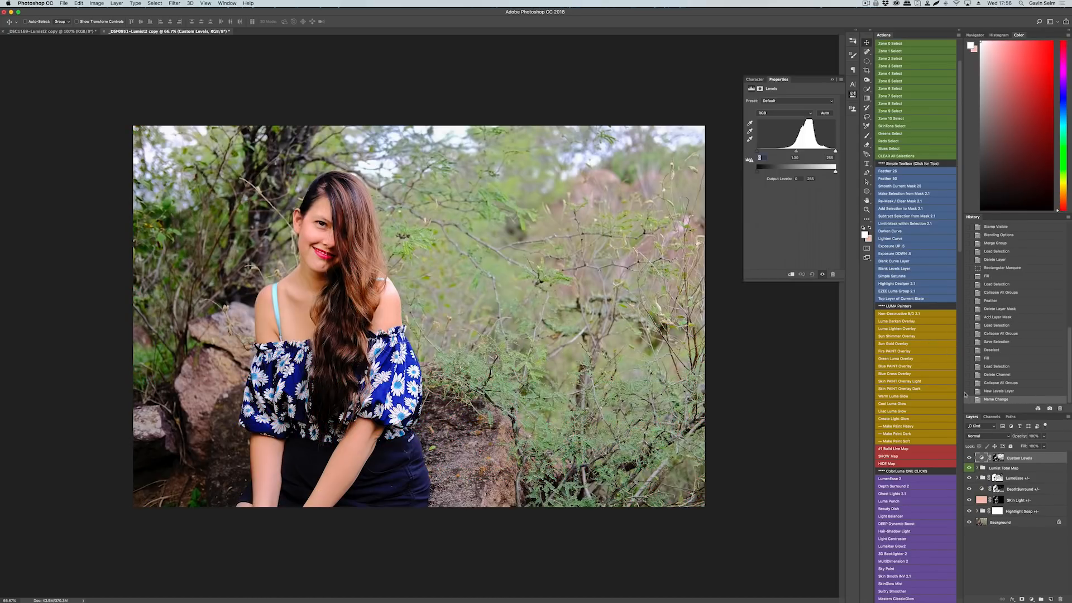
pyautogui.moveTo(758, 154); pyautogui.dragTo(802, 152)
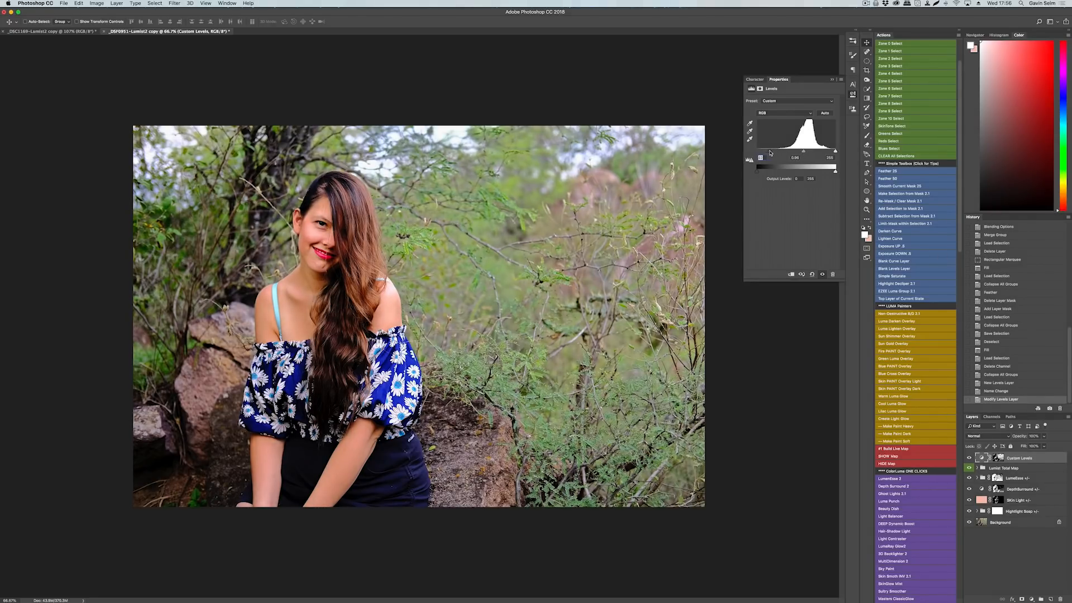
pyautogui.moveTo(777, 153); pyautogui.dragTo(767, 153)
# Step: Subtract a feathered skin-tone selection from the Custom Levels layer's mask and check the layer's effect on the photo
pyautogui.click(999, 457)
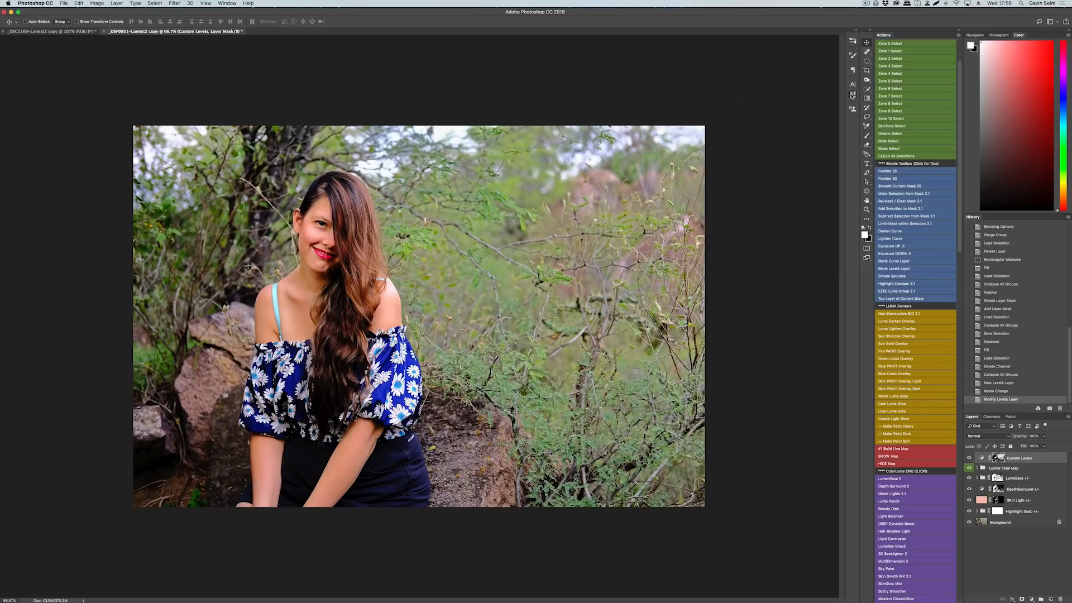
pyautogui.scroll(2, 919, 212)
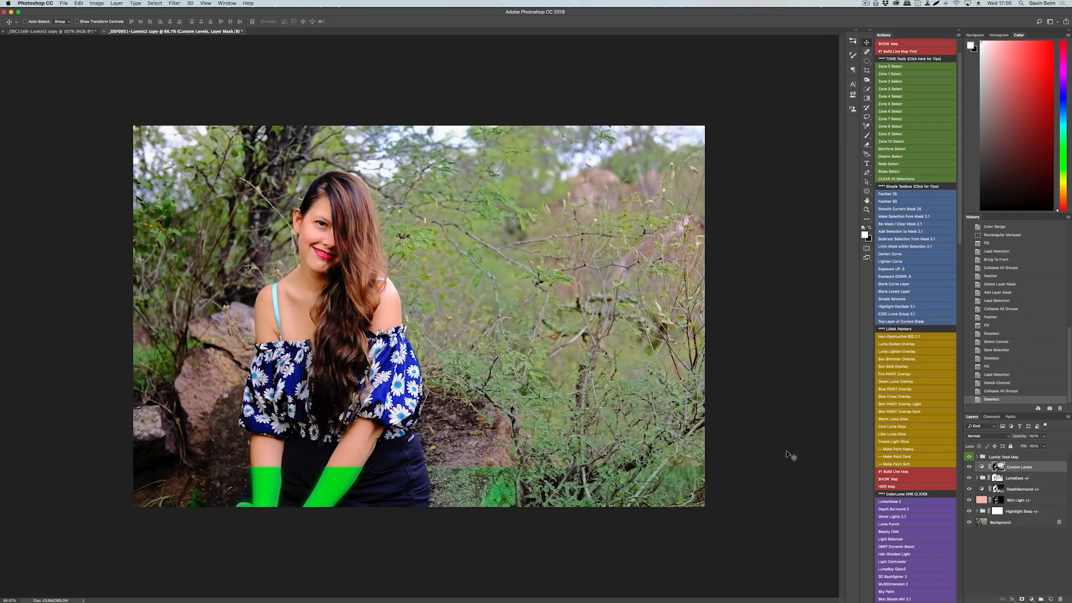
pyautogui.click(969, 467)
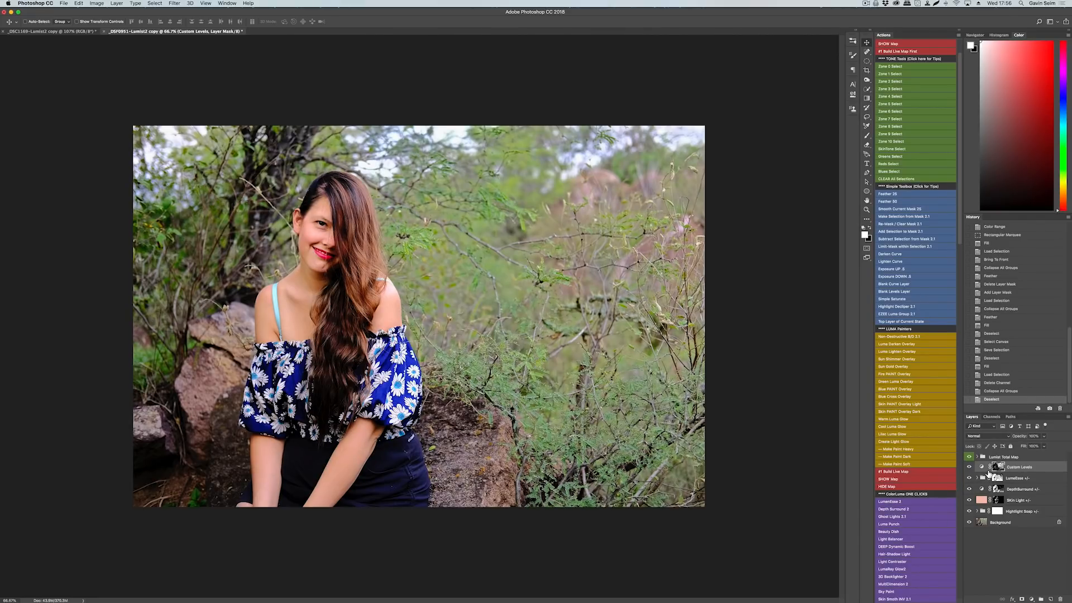
# Step: Brush black on the Custom Levels mask over the dark lower hair to remove the darkening there
pyautogui.press('b')
pyautogui.press('x')
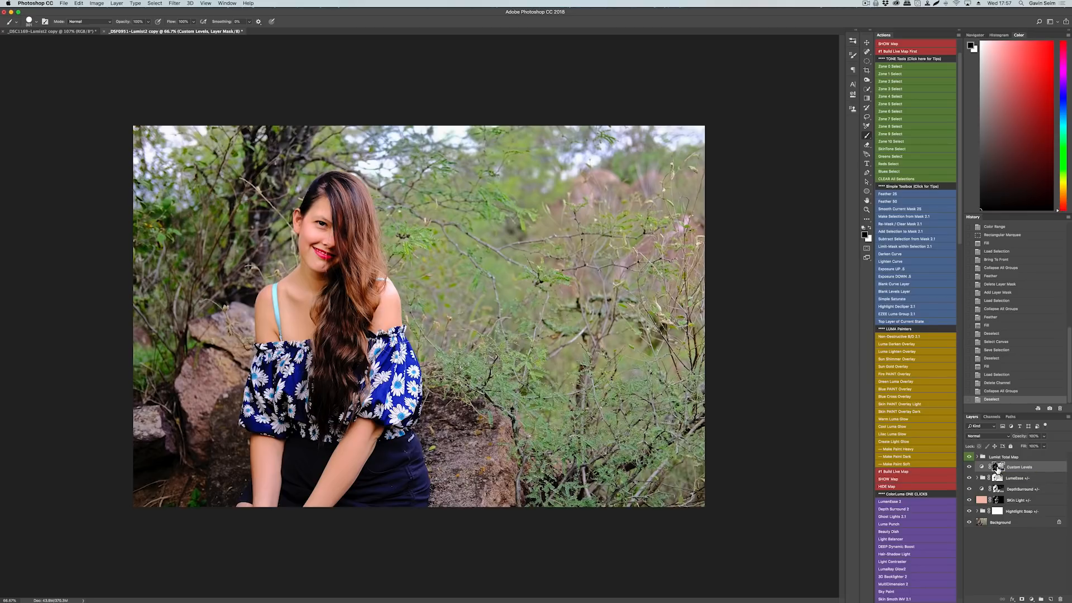
pyautogui.press('x')
pyautogui.press('x')
pyautogui.moveTo(332, 376)
pyautogui.mouseDown()
pyautogui.moveTo(321, 413)
pyautogui.moveTo(328, 393)
pyautogui.mouseUp()
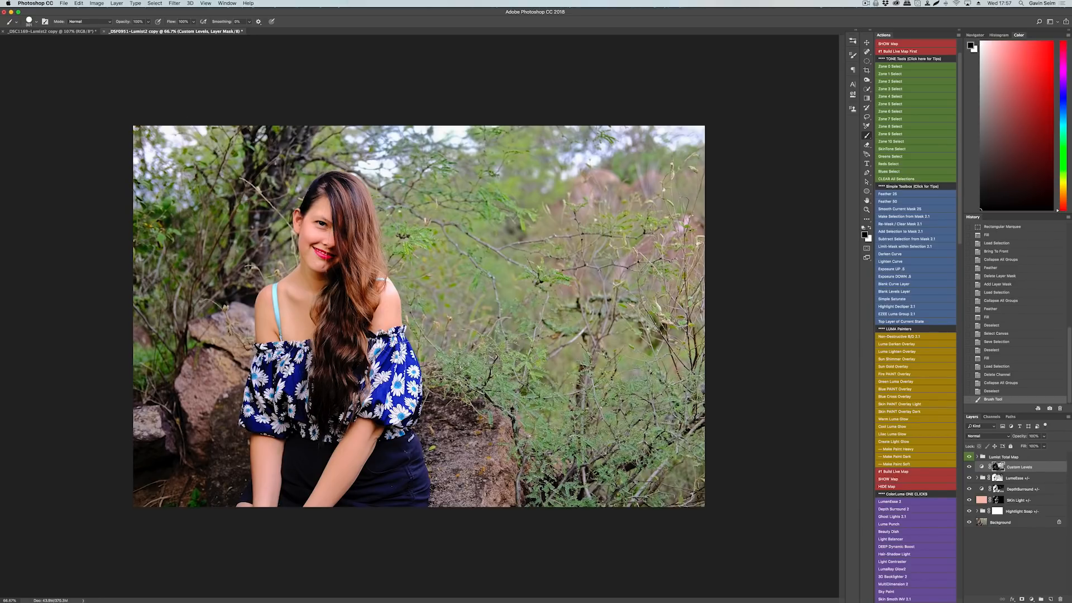
# Step: Try brushing black over the hair and white across the subject on the Custom Levels mask, undoing each stroke
pyautogui.moveTo(385, 210)
pyautogui.mouseDown()
pyautogui.moveTo(341, 285)
pyautogui.moveTo(345, 265)
pyautogui.mouseUp()
pyautogui.press('super+z')
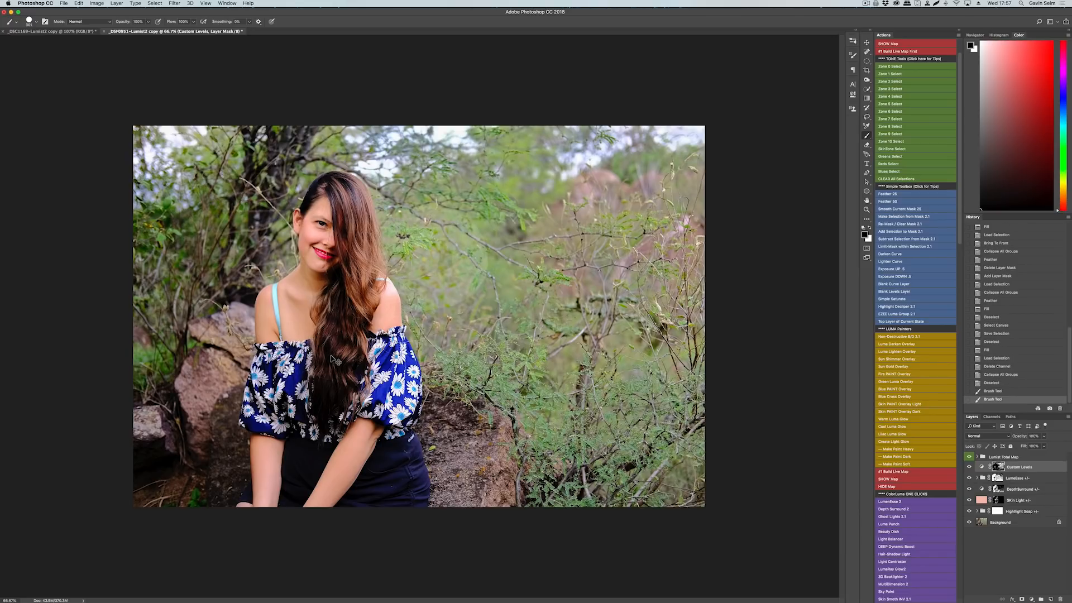
pyautogui.press('x')
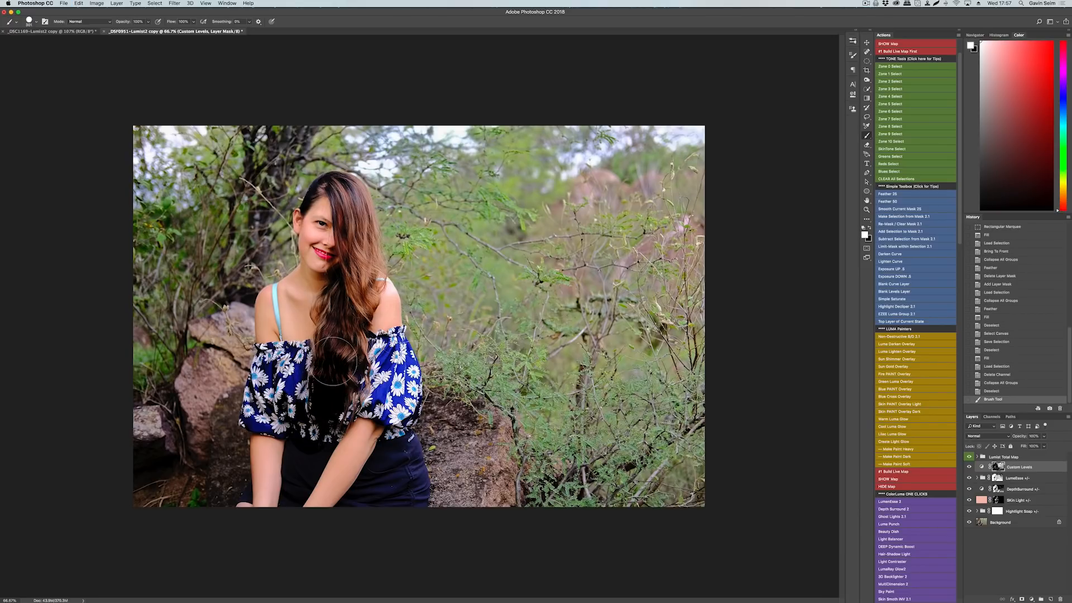
pyautogui.moveTo(347, 269)
pyautogui.mouseDown()
pyautogui.moveTo(394, 378)
pyautogui.moveTo(382, 274)
pyautogui.moveTo(513, 240)
pyautogui.moveTo(611, 340)
pyautogui.mouseUp()
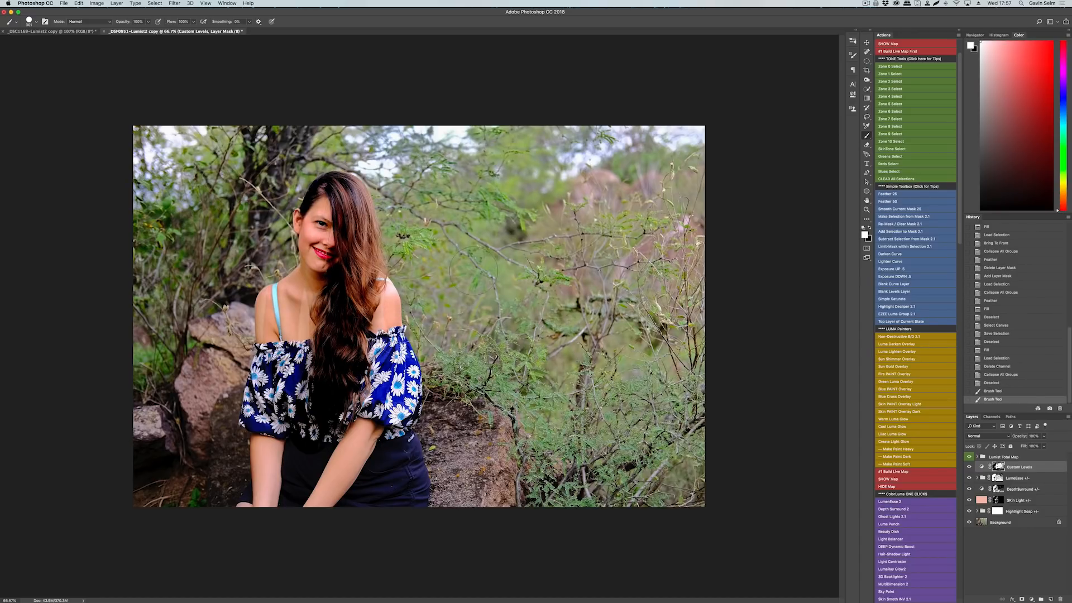
pyautogui.press('super+z')
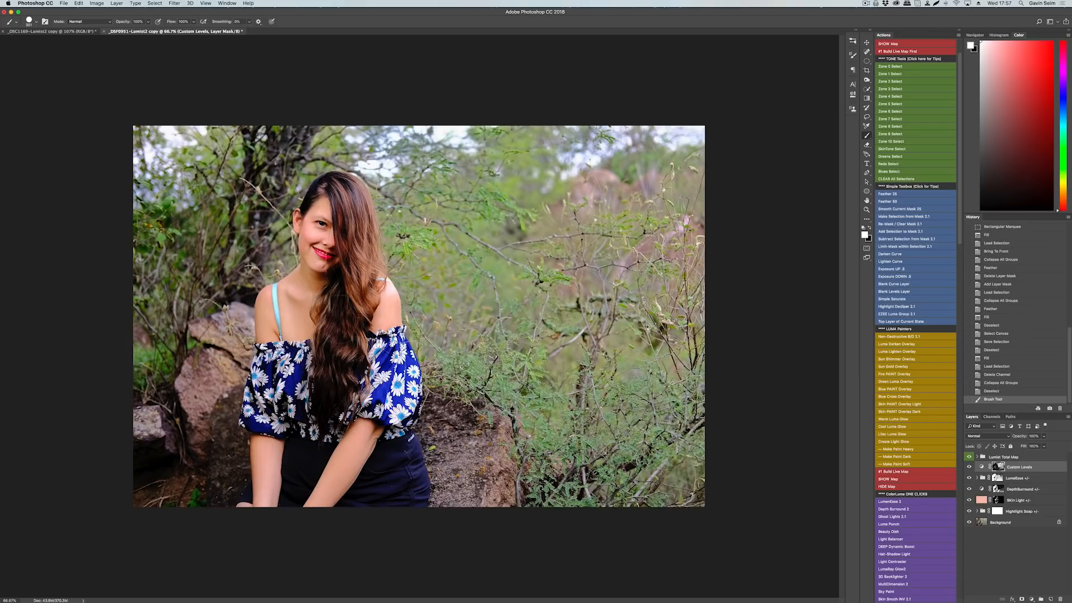
# Step: Try brushing white over the face and chest on the Custom Levels mask with a larger brush, and undo the stroke
pyautogui.moveTo(303, 273)
pyautogui.mouseDown()
pyautogui.moveTo(335, 157)
pyautogui.moveTo(334, 117)
pyautogui.mouseUp()
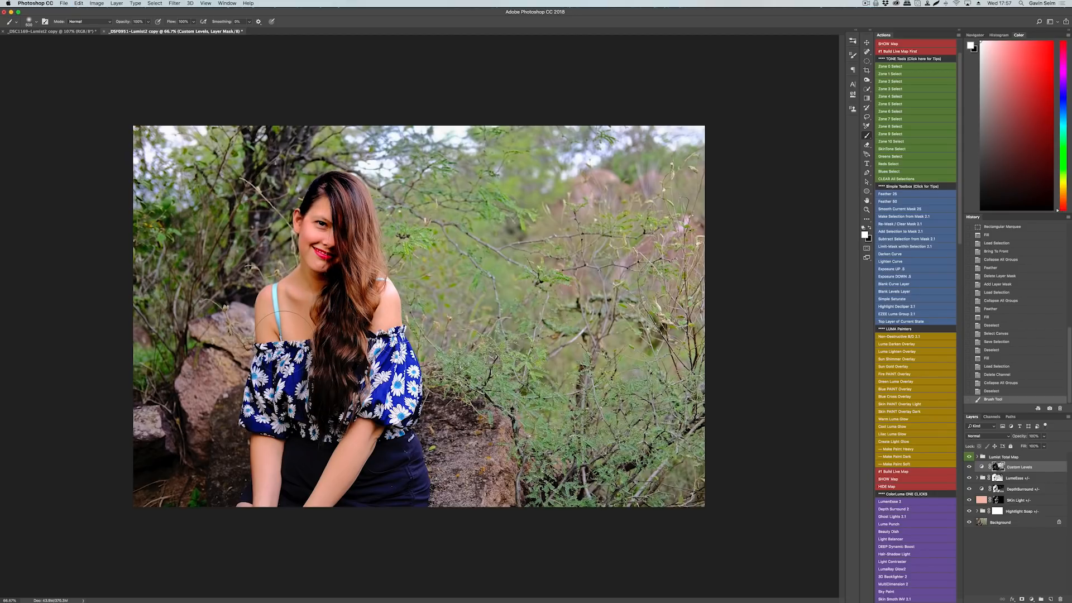
pyautogui.press('super+z')
pyautogui.press('x')
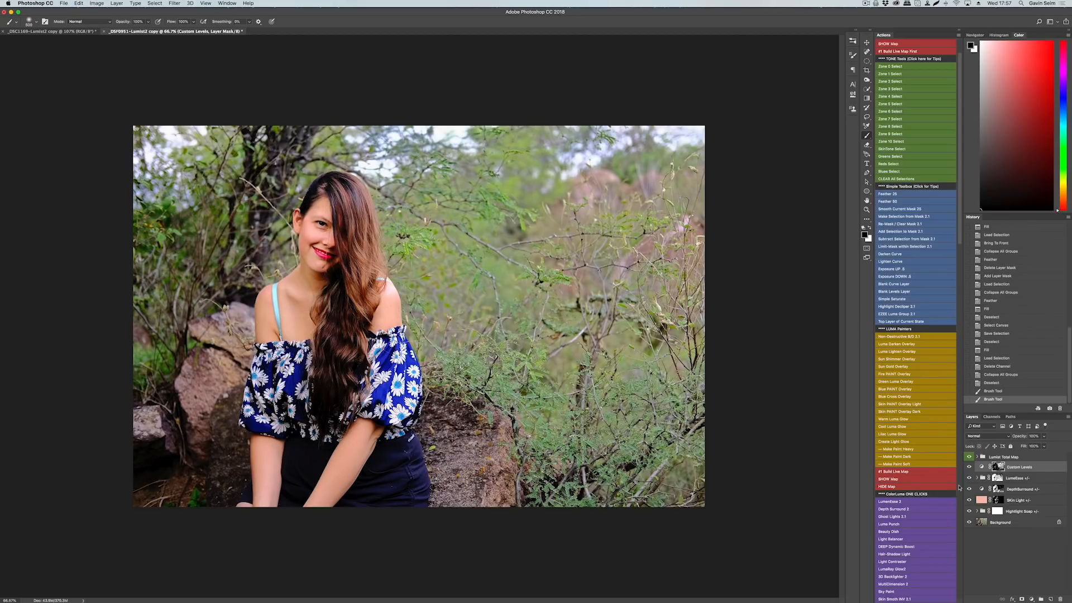
# Step: Brush white on the LumenEase layer's mask over the lower hair to restore the effect there
pyautogui.click(997, 479)
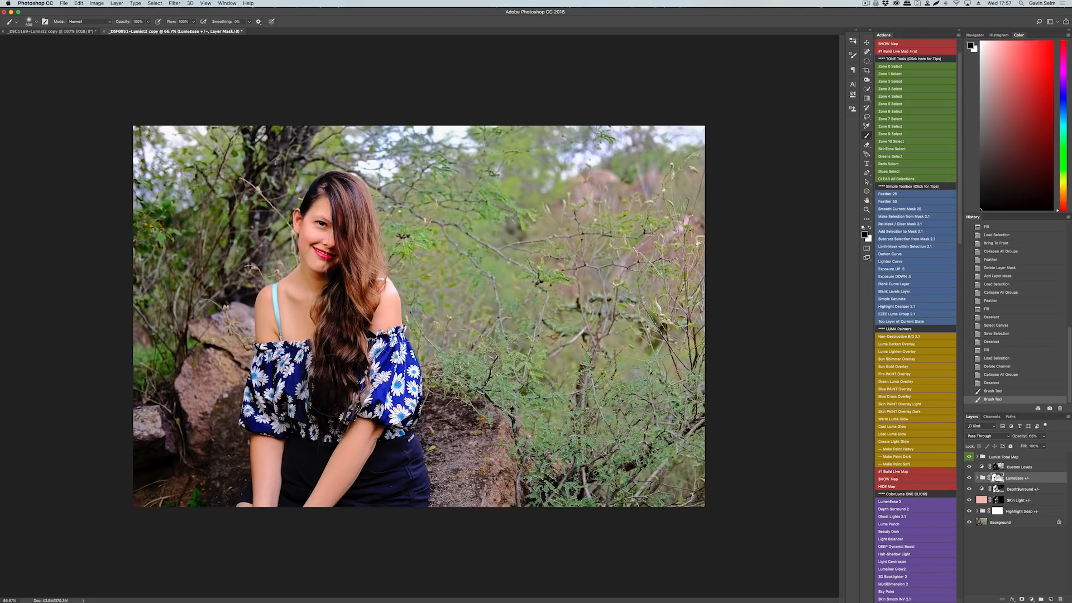
pyautogui.press('x')
pyautogui.moveTo(318, 416)
pyautogui.mouseDown()
pyautogui.moveTo(328, 397)
pyautogui.moveTo(333, 411)
pyautogui.mouseUp()
# Step: Check the DepthSurround layer's effect, and brush white on its mask over the subject's lower hair
pyautogui.click(1000, 491)
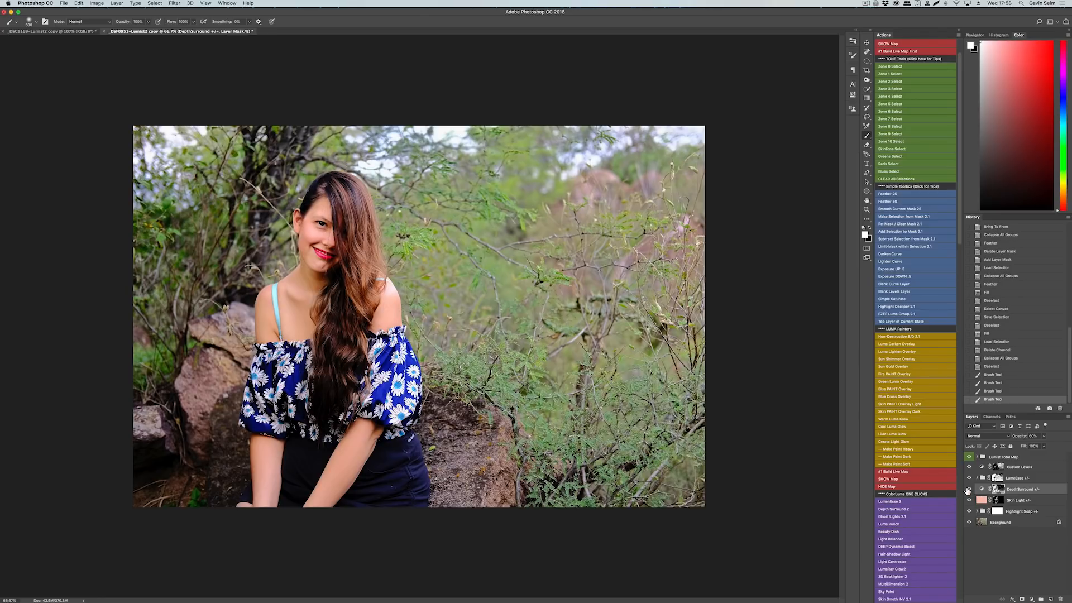
pyautogui.click(969, 489)
pyautogui.click(968, 490)
pyautogui.moveTo(337, 378); pyautogui.dragTo(335, 413)
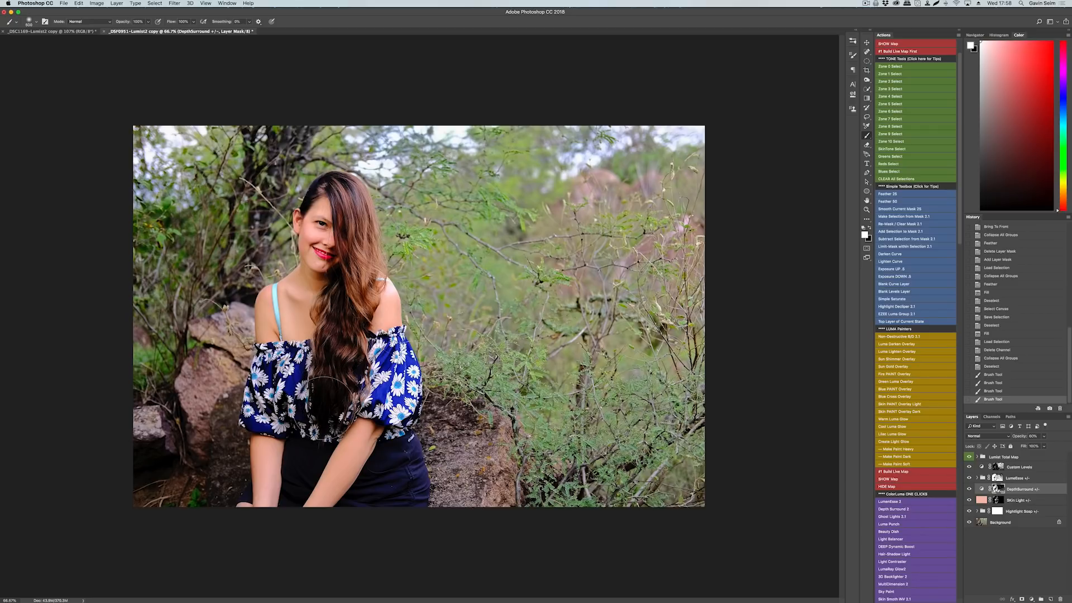
# Step: Brush white on the Custom Levels mask over the background foliage beside the subject, the rocks and the branches above her shoulder
pyautogui.click(1007, 469)
pyautogui.moveTo(610, 323)
pyautogui.mouseDown()
pyautogui.moveTo(631, 315)
pyautogui.moveTo(602, 315)
pyautogui.mouseUp()
pyautogui.press('x')
pyautogui.press('x')
pyautogui.moveTo(654, 272)
pyautogui.mouseDown()
pyautogui.moveTo(603, 335)
pyautogui.moveTo(521, 369)
pyautogui.moveTo(614, 461)
pyautogui.moveTo(682, 368)
pyautogui.mouseUp()
pyautogui.moveTo(654, 252); pyautogui.dragTo(668, 352)
pyautogui.moveTo(491, 399)
pyautogui.mouseDown()
pyautogui.moveTo(485, 419)
pyautogui.moveTo(450, 441)
pyautogui.mouseUp()
pyautogui.moveTo(389, 165)
pyautogui.mouseDown()
pyautogui.moveTo(385, 176)
pyautogui.moveTo(456, 141)
pyautogui.mouseUp()
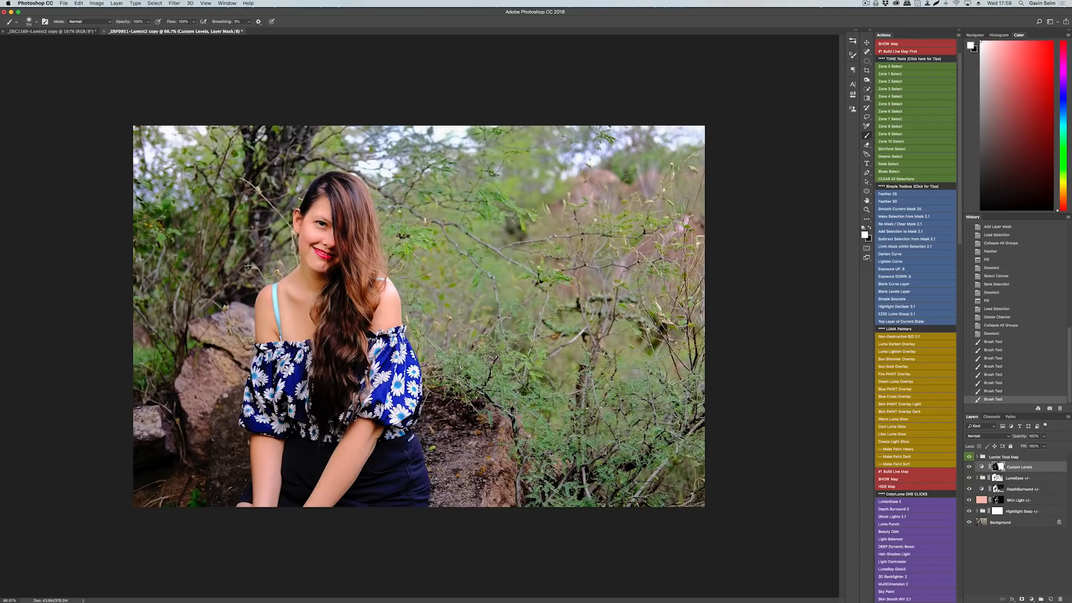
# Step: Show the tonal zone map over the portrait to examine the zones, and hide it again
pyautogui.scroll(3, 418, 223)
pyautogui.scroll(-2, 522, 360)
pyautogui.scroll(1, 897, 77)
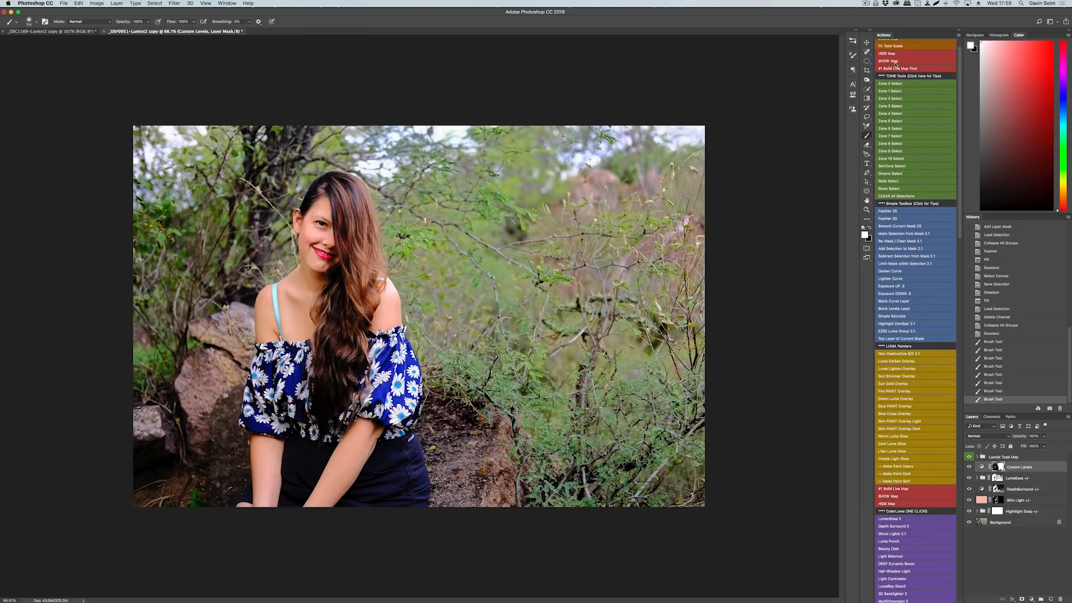
pyautogui.click(896, 62)
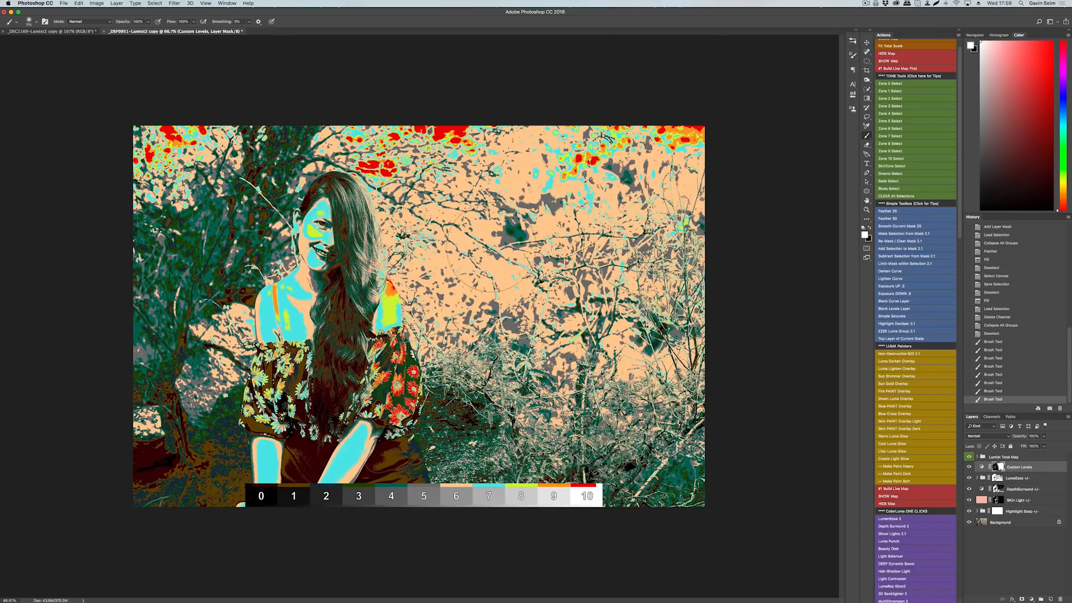
pyautogui.click(887, 53)
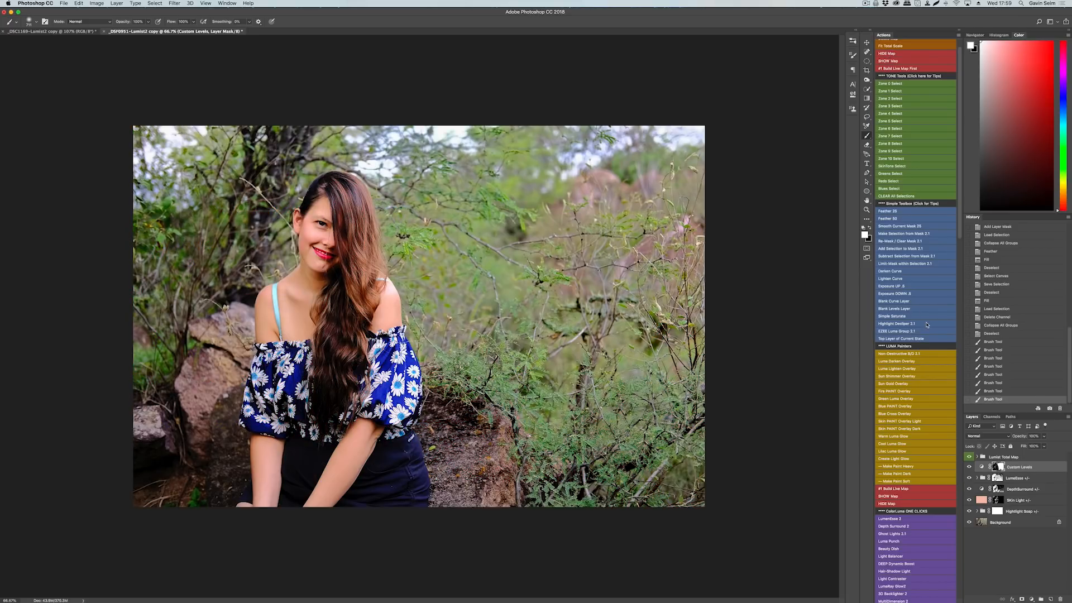
# Step: Add a Non-Destructive B/D layer and burn the highlights across the upper background beside the subject
pyautogui.click(895, 355)
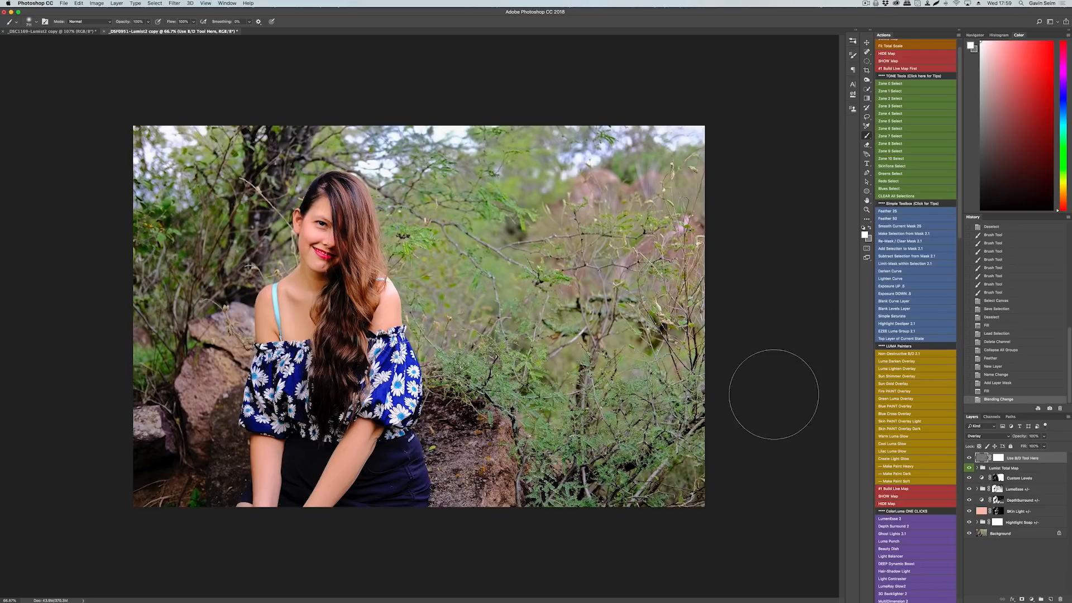
pyautogui.click(866, 80)
pyautogui.moveTo(534, 214); pyautogui.dragTo(618, 212)
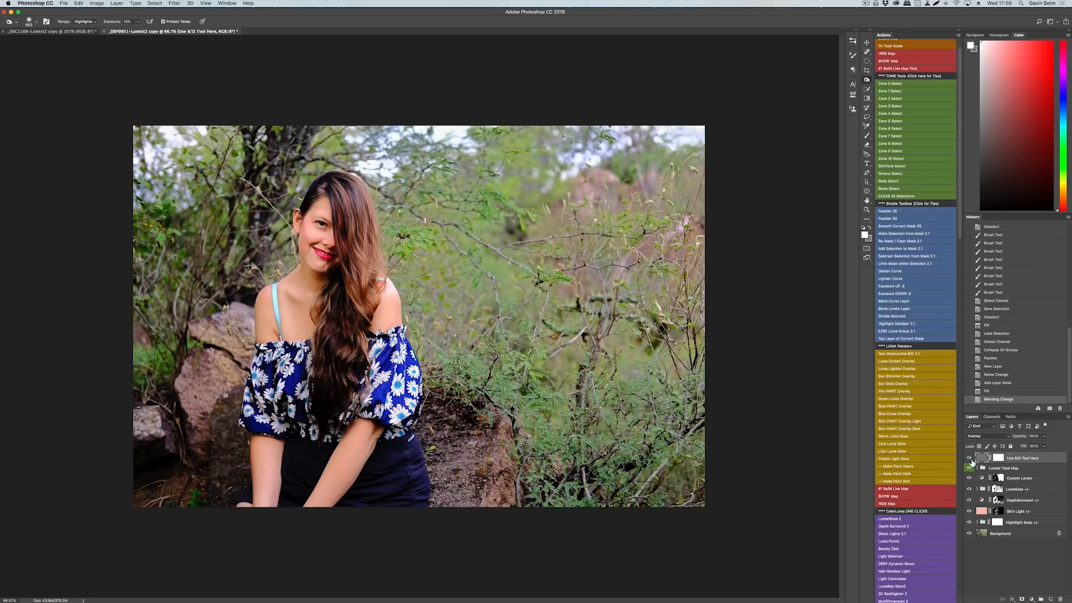
pyautogui.click(978, 458)
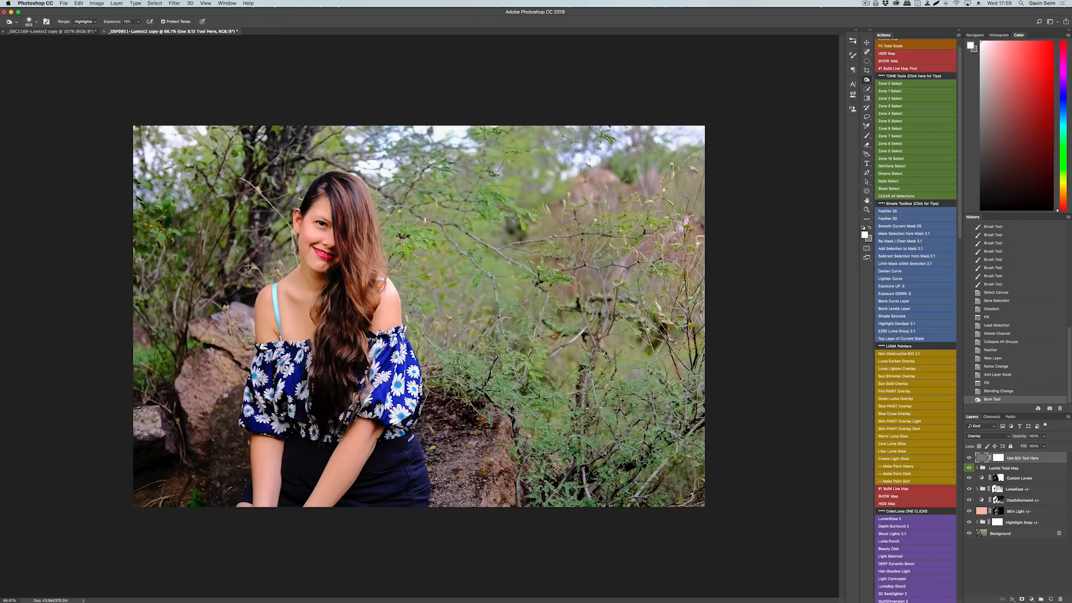
# Step: Burn the background foliage and rocks around the subject with the range set to Shadows and exposure at 34%
pyautogui.click(87, 21)
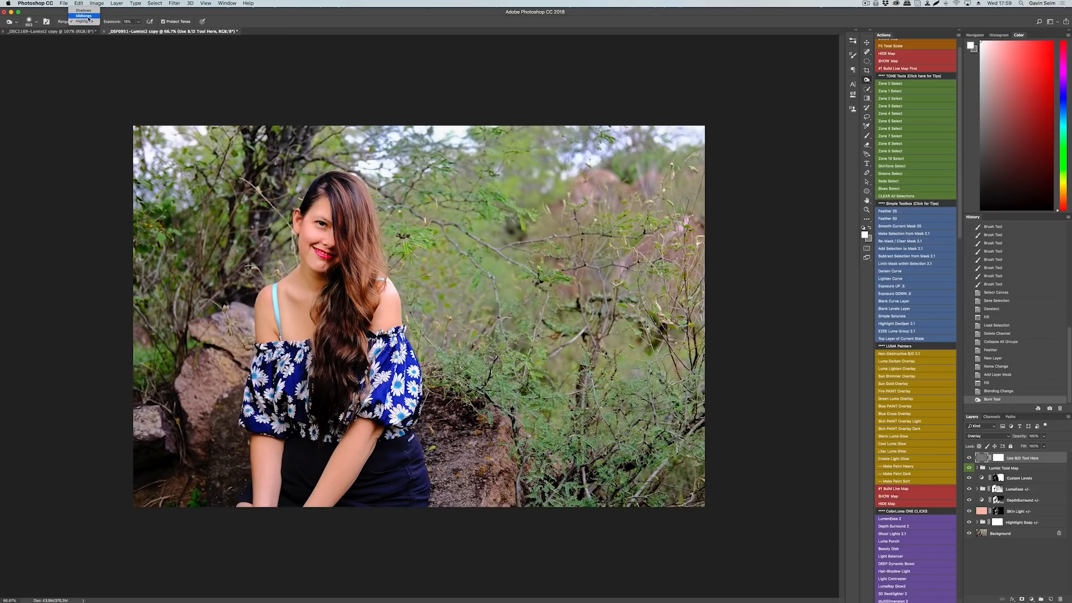
pyautogui.click(83, 10)
pyautogui.moveTo(107, 23); pyautogui.dragTo(116, 26)
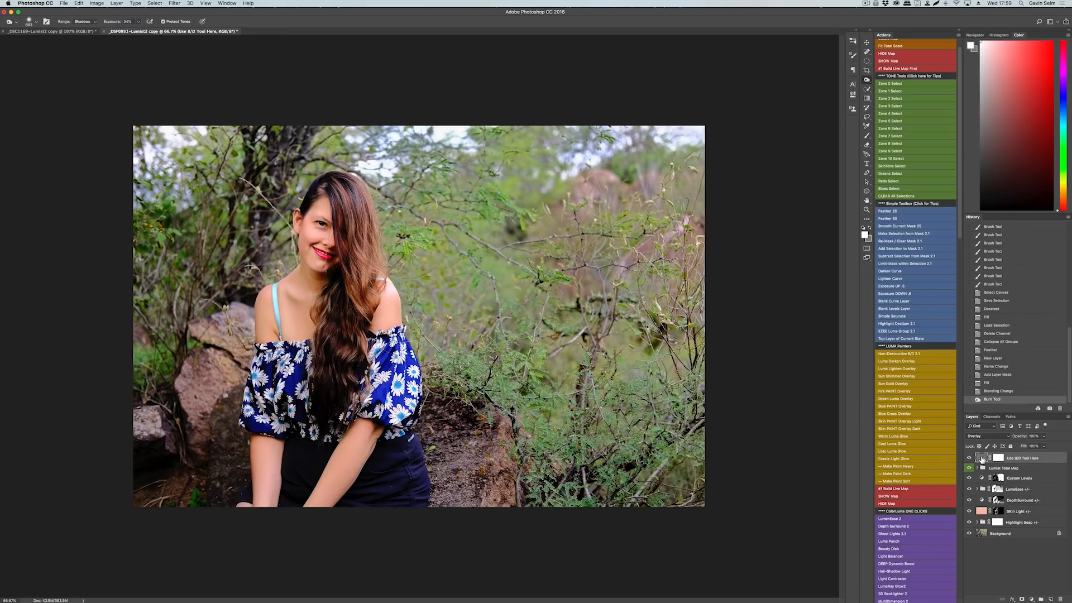
pyautogui.moveTo(473, 156)
pyautogui.mouseDown()
pyautogui.moveTo(551, 255)
pyautogui.moveTo(534, 269)
pyautogui.moveTo(571, 269)
pyautogui.mouseUp()
pyautogui.press('super+z')
pyautogui.moveTo(614, 383)
pyautogui.mouseDown()
pyautogui.moveTo(642, 327)
pyautogui.moveTo(652, 178)
pyautogui.mouseUp()
pyautogui.moveTo(642, 312); pyautogui.dragTo(644, 159)
pyautogui.moveTo(550, 313); pyautogui.dragTo(538, 160)
pyautogui.moveTo(486, 313); pyautogui.dragTo(465, 163)
pyautogui.moveTo(469, 346); pyautogui.dragTo(463, 223)
pyautogui.moveTo(519, 447); pyautogui.dragTo(525, 346)
pyautogui.moveTo(592, 468); pyautogui.dragTo(591, 357)
pyautogui.moveTo(646, 473); pyautogui.dragTo(642, 363)
pyautogui.moveTo(219, 352); pyautogui.dragTo(207, 234)
pyautogui.moveTo(173, 312); pyautogui.dragTo(165, 163)
# Step: Burn the midtones along the upper edge of the photo and over the foliage and rocks on its right side
pyautogui.click(85, 21)
pyautogui.click(84, 27)
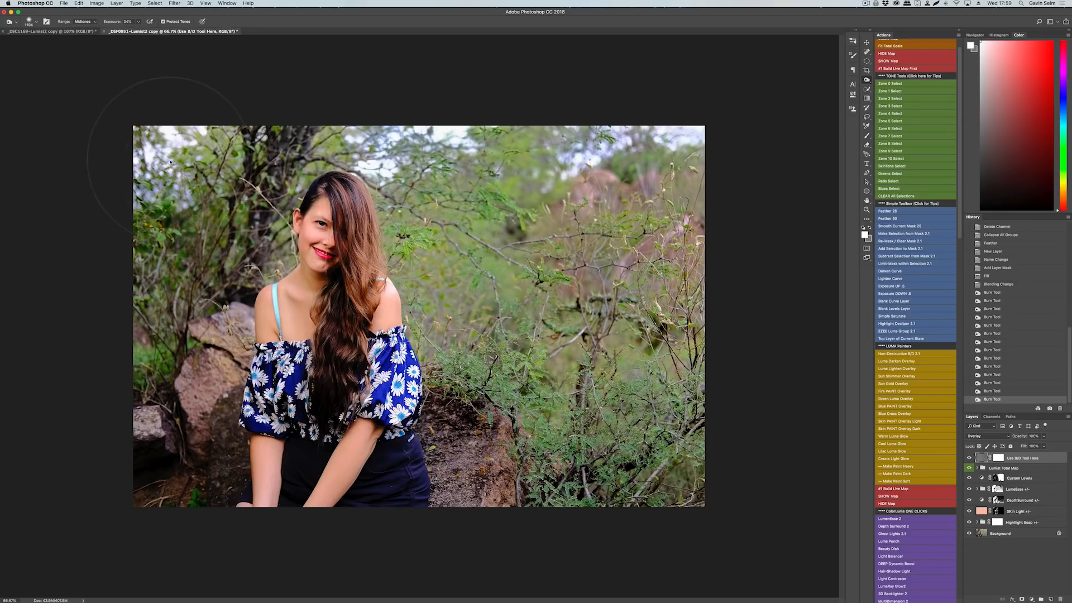
pyautogui.click(148, 155)
pyautogui.moveTo(415, 151); pyautogui.dragTo(545, 151)
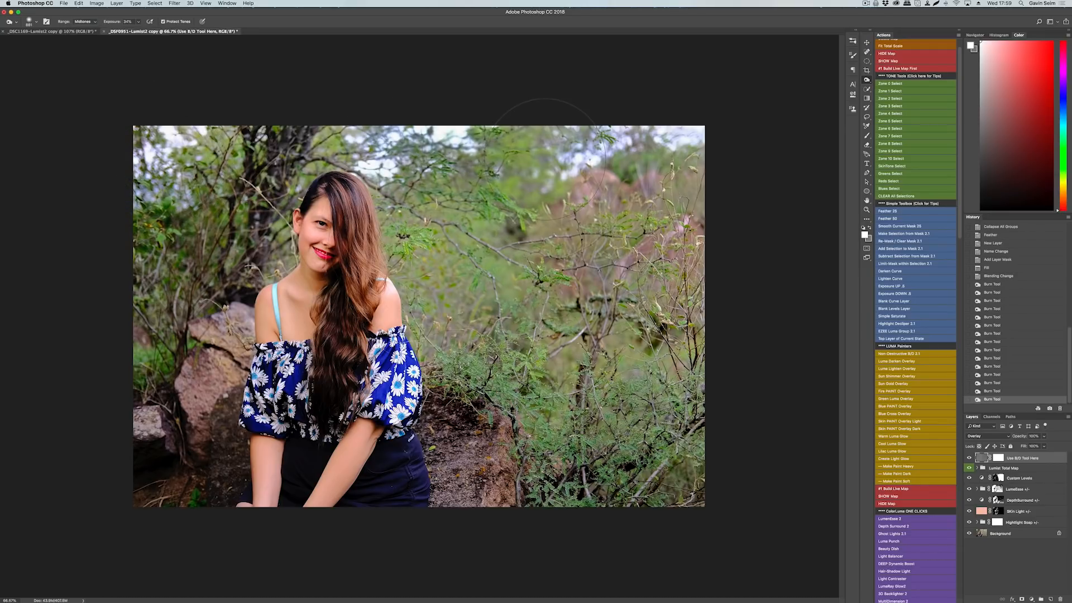
pyautogui.moveTo(615, 155); pyautogui.dragTo(661, 162)
pyautogui.click(665, 277)
pyautogui.moveTo(612, 407); pyautogui.dragTo(640, 407)
pyautogui.moveTo(552, 465); pyautogui.dragTo(496, 483)
pyautogui.moveTo(513, 488); pyautogui.dragTo(673, 486)
pyautogui.moveTo(662, 425)
pyautogui.mouseDown()
pyautogui.moveTo(523, 473)
pyautogui.moveTo(519, 357)
pyautogui.moveTo(474, 313)
pyautogui.moveTo(640, 333)
pyautogui.moveTo(661, 256)
pyautogui.moveTo(620, 139)
pyautogui.moveTo(535, 137)
pyautogui.moveTo(461, 173)
pyautogui.moveTo(520, 324)
pyautogui.moveTo(550, 249)
pyautogui.mouseUp()
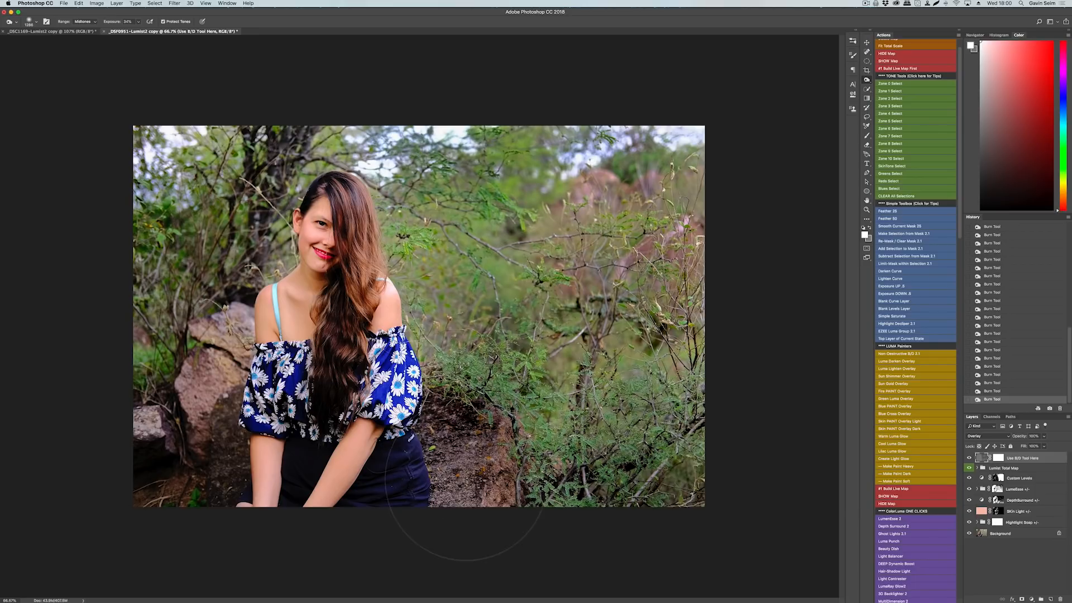
# Step: Set the Burn tool's range to Highlights after trying Shadows
pyautogui.click(81, 22)
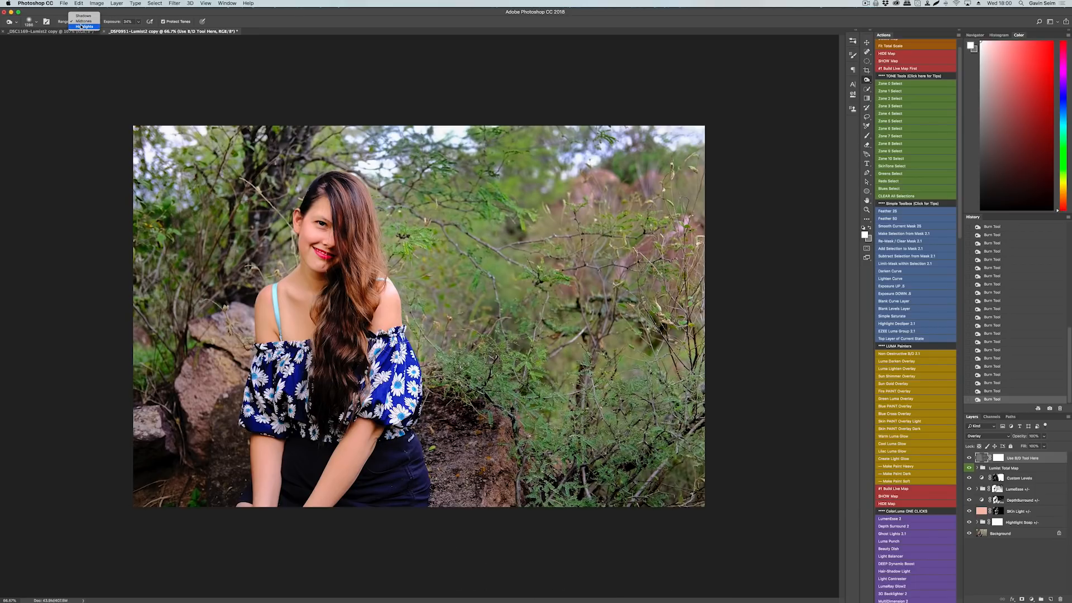
pyautogui.click(81, 15)
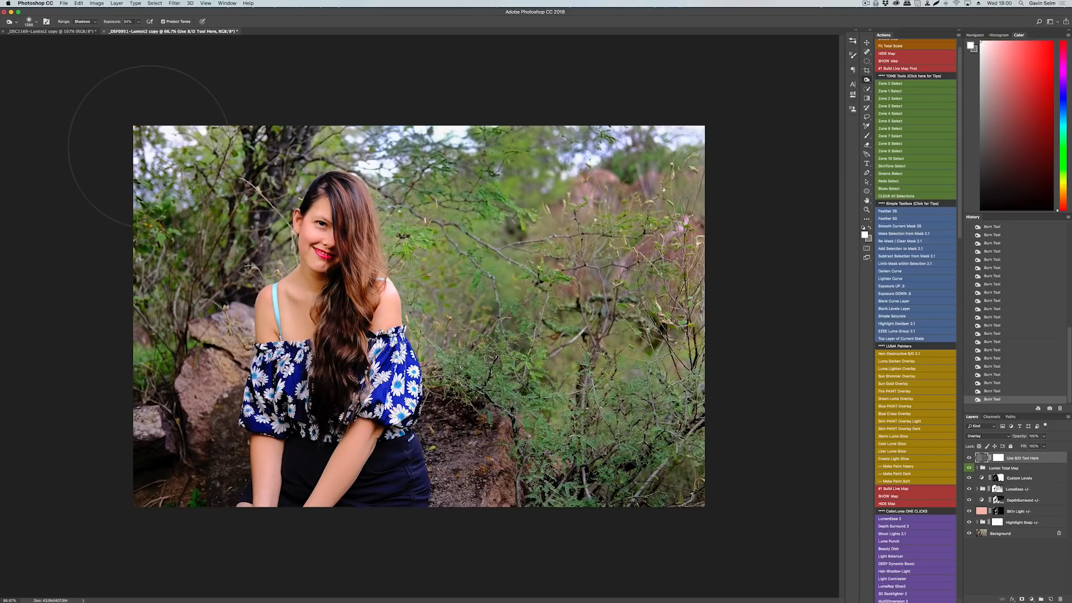
pyautogui.click(92, 21)
pyautogui.click(92, 37)
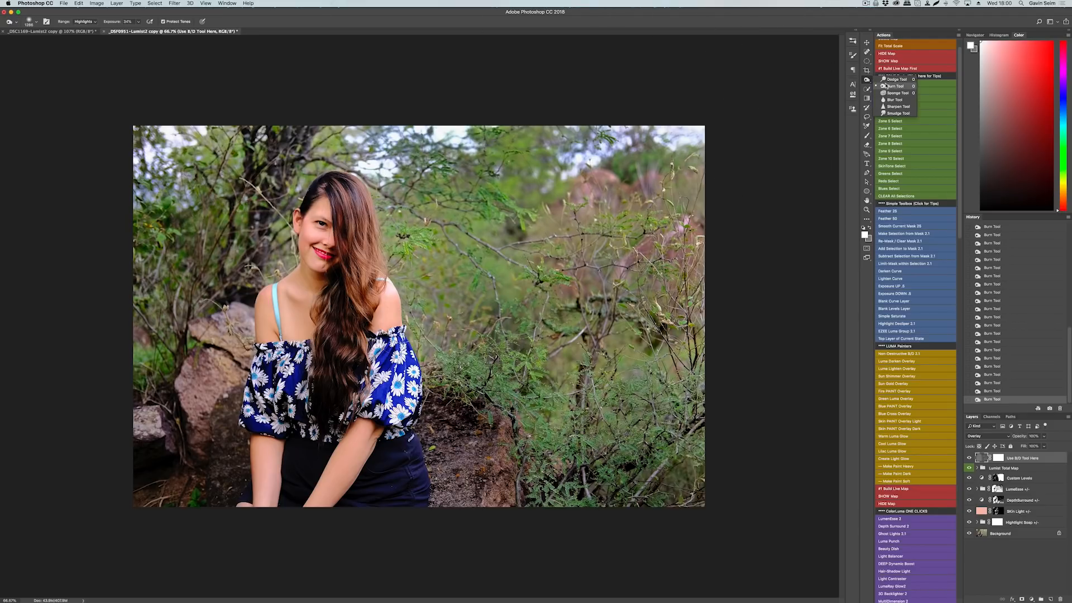
# Step: Dodge the midtones over the subject's face, chest and long hair at 14% exposure
pyautogui.click(895, 79)
pyautogui.click(83, 21)
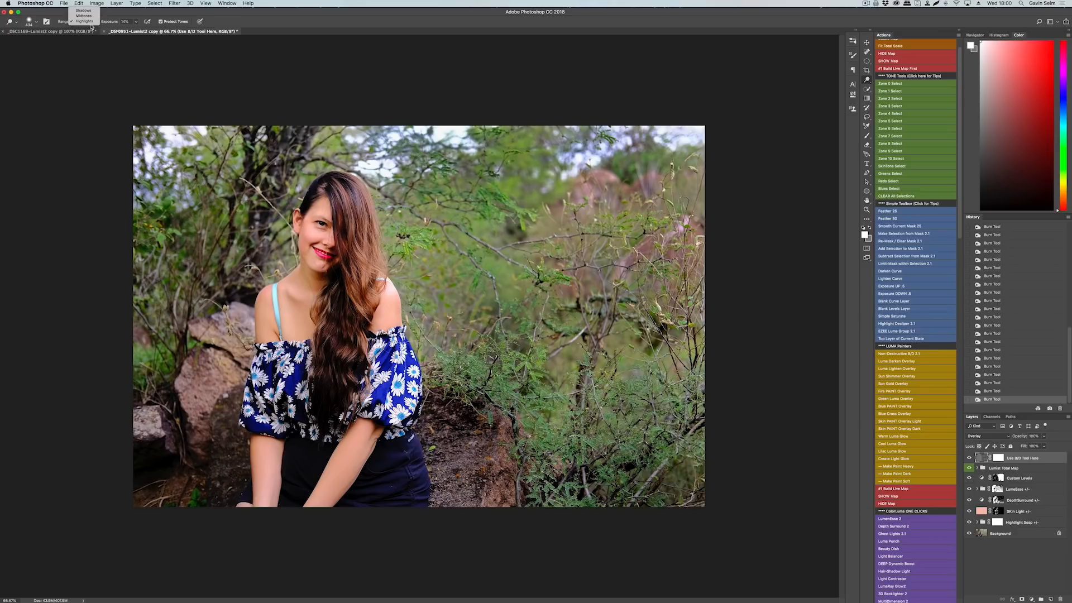
pyautogui.moveTo(301, 211)
pyautogui.mouseDown()
pyautogui.moveTo(312, 211)
pyautogui.moveTo(341, 269)
pyautogui.moveTo(304, 330)
pyautogui.mouseUp()
pyautogui.moveTo(327, 318); pyautogui.dragTo(325, 399)
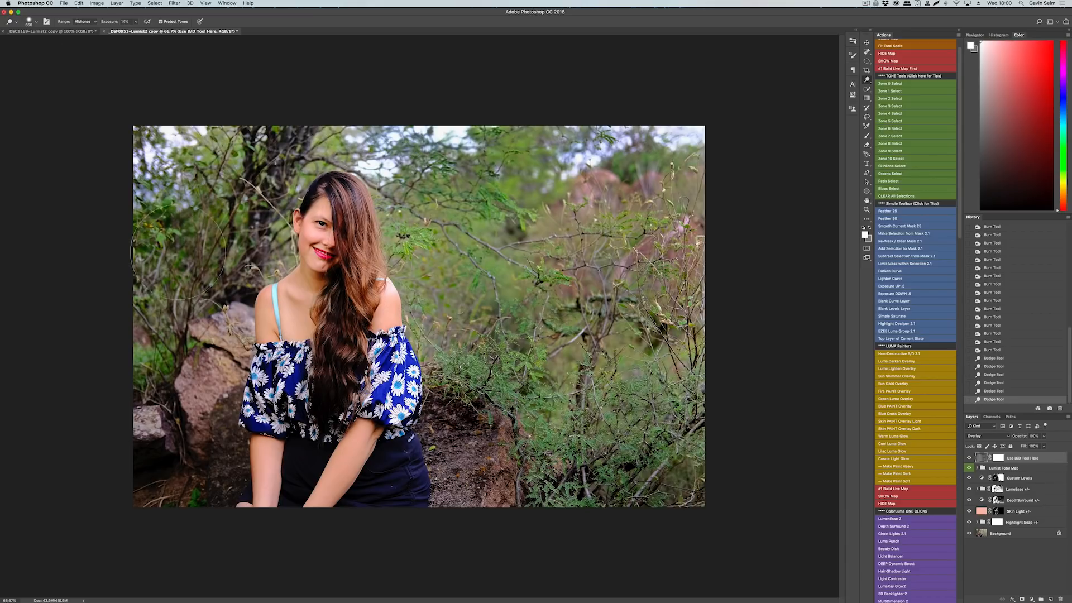
# Step: Dodge the shadows over the subject's lower hair, blouse and skirt, raising the exposure to 57%
pyautogui.click(94, 21)
pyautogui.click(84, 14)
pyautogui.moveTo(323, 374); pyautogui.dragTo(320, 400)
pyautogui.moveTo(324, 399); pyautogui.dragTo(323, 403)
pyautogui.moveTo(113, 23); pyautogui.dragTo(131, 24)
pyautogui.moveTo(313, 408)
pyautogui.mouseDown()
pyautogui.moveTo(289, 408)
pyautogui.moveTo(326, 423)
pyautogui.moveTo(324, 376)
pyautogui.moveTo(320, 445)
pyautogui.mouseUp()
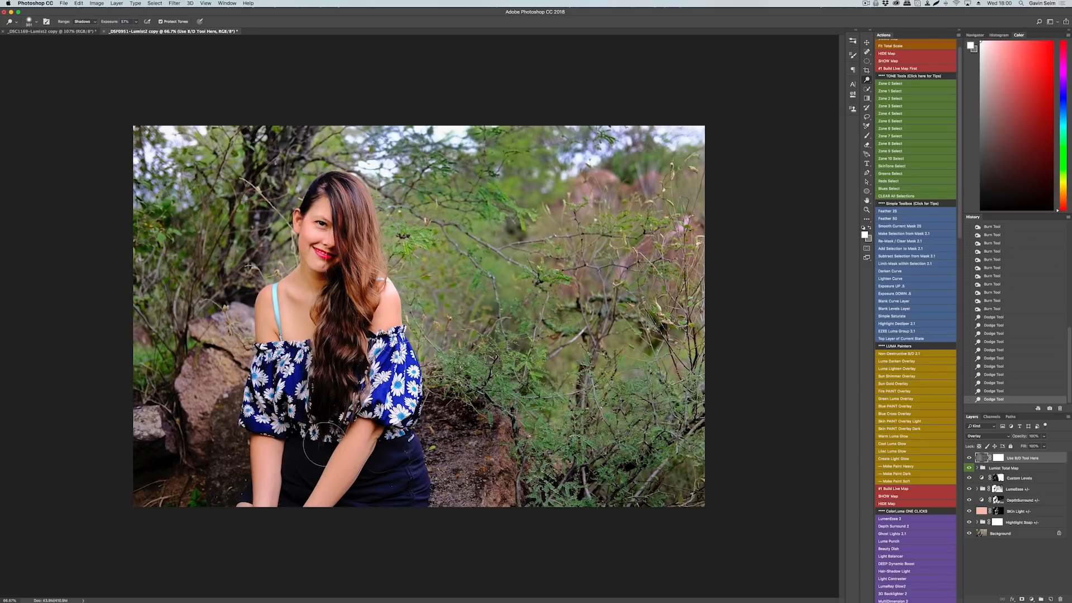
pyautogui.moveTo(323, 376)
pyautogui.mouseDown()
pyautogui.moveTo(348, 391)
pyautogui.moveTo(346, 409)
pyautogui.mouseUp()
pyautogui.moveTo(284, 369); pyautogui.dragTo(335, 370)
pyautogui.moveTo(316, 475); pyautogui.dragTo(313, 467)
pyautogui.moveTo(378, 478)
pyautogui.mouseDown()
pyautogui.moveTo(290, 376)
pyautogui.moveTo(340, 335)
pyautogui.moveTo(338, 209)
pyautogui.mouseUp()
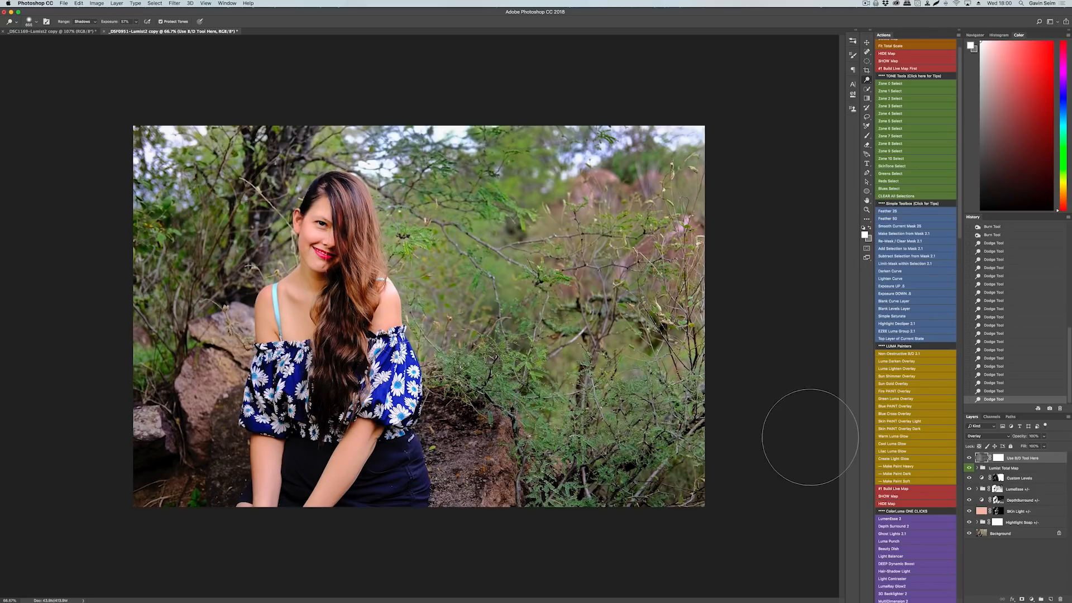
# Step: Compare the portrait with and without the burn and dodge layer, briefly loading the layer's selection
pyautogui.click(969, 457)
pyautogui.click(969, 457)
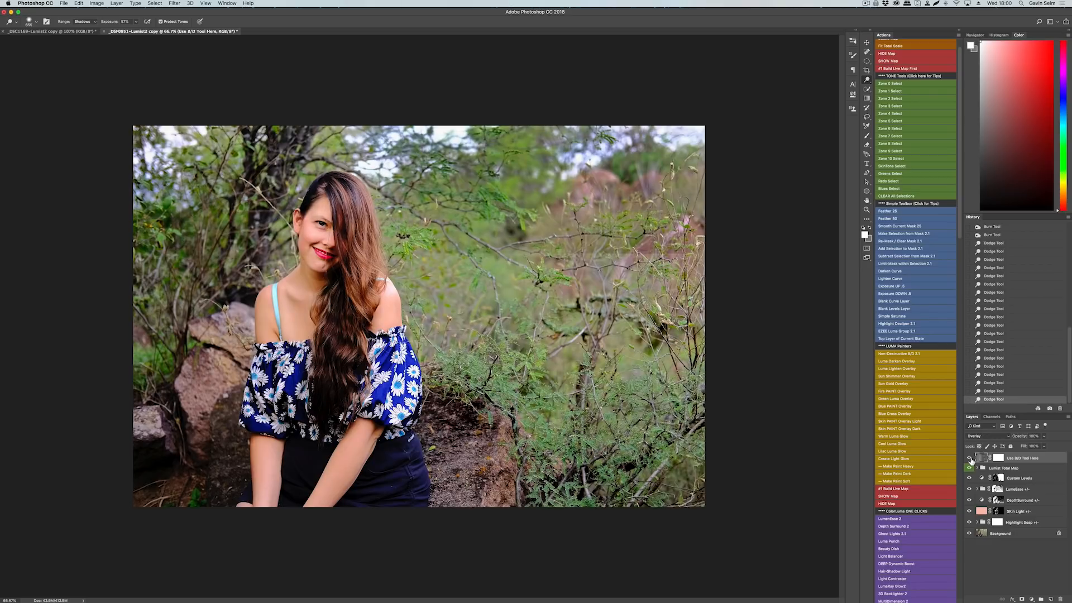
pyautogui.click(969, 457)
pyautogui.click(968, 457)
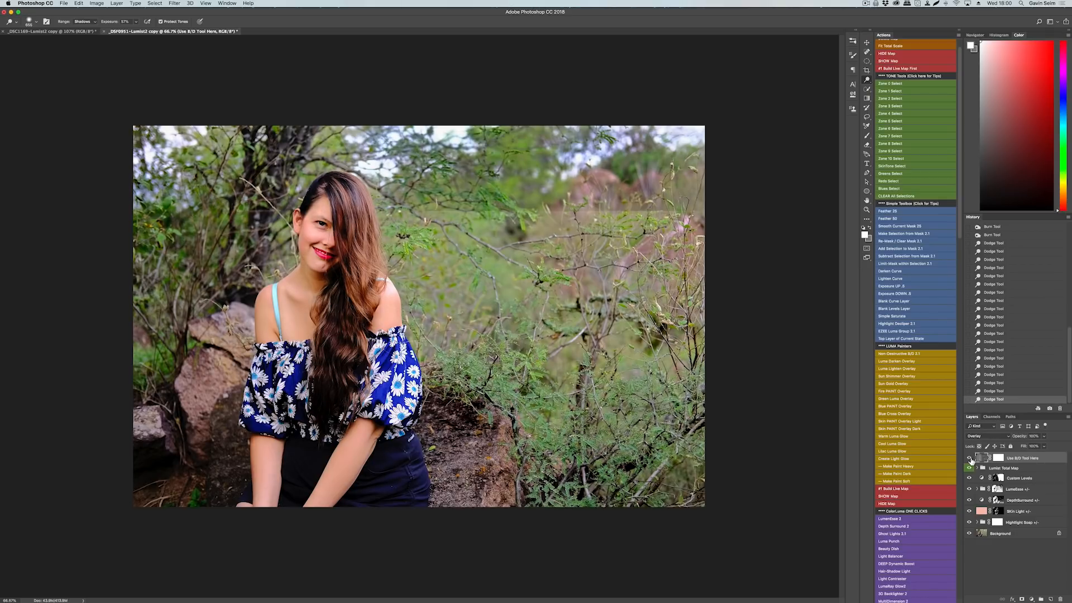
pyautogui.click(970, 458)
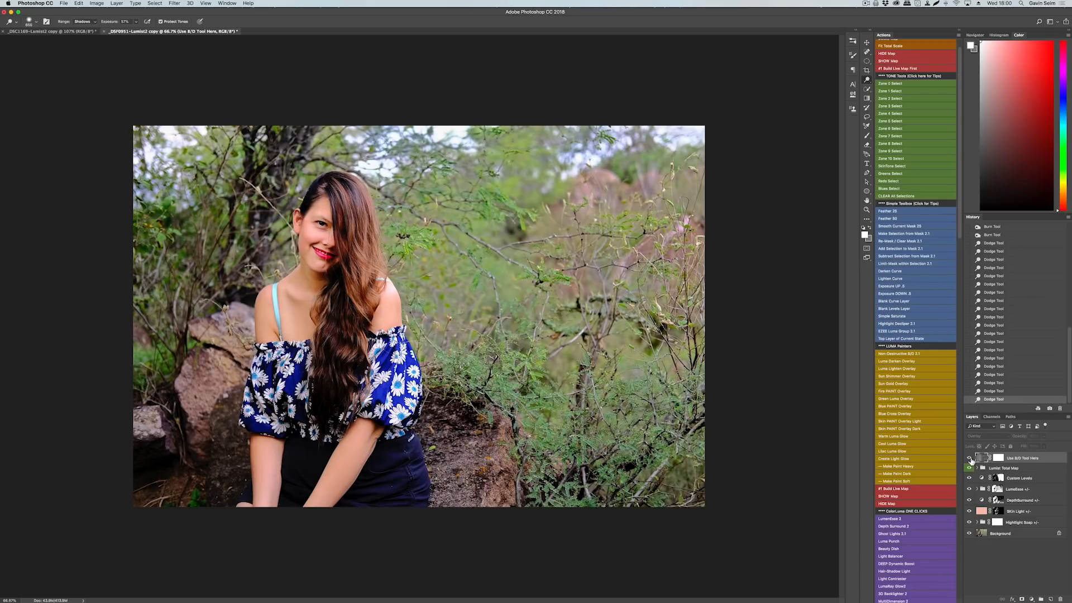
pyautogui.click(969, 458)
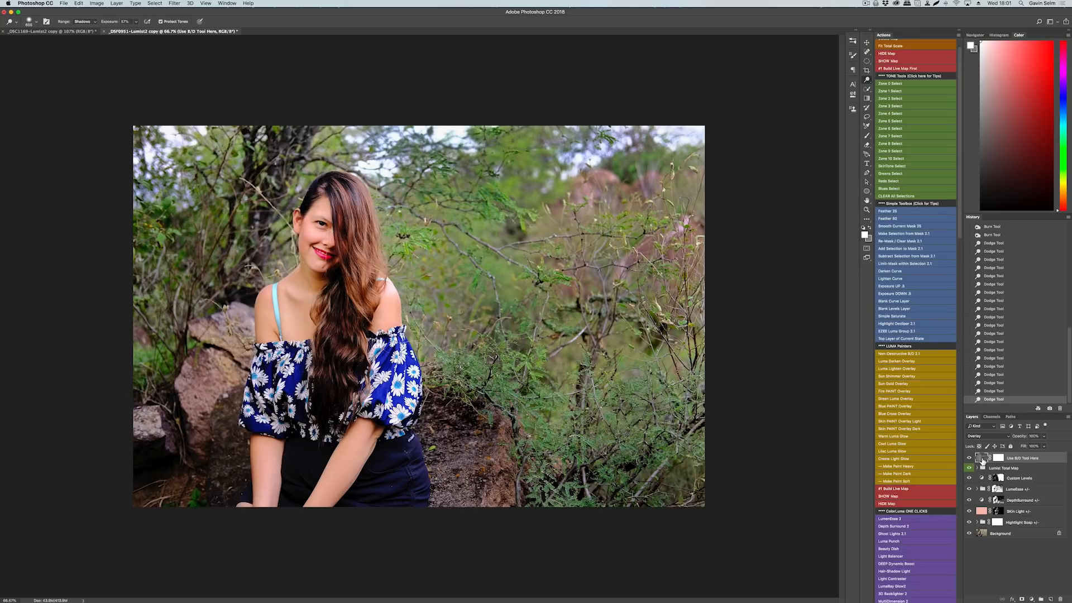
pyautogui.keyDown('super'); pyautogui.click(983, 461); pyautogui.keyUp('super')
pyautogui.press('super+d')
pyautogui.click(969, 458)
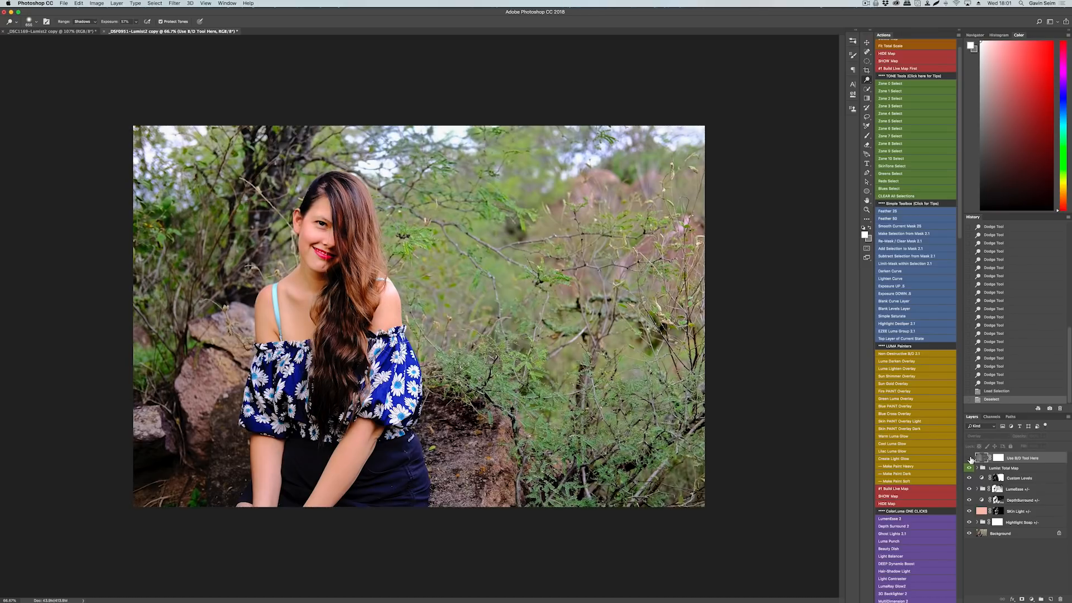
pyautogui.click(969, 459)
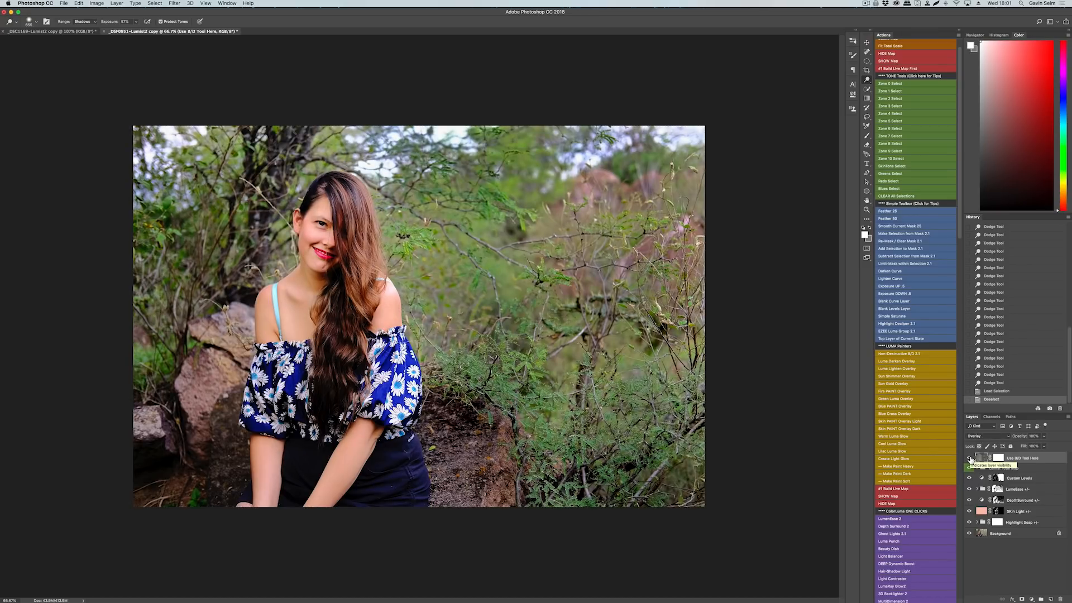
pyautogui.click(970, 458)
pyautogui.click(969, 458)
# Step: Re-mask the burn and dodge layer with a large elliptical selection around the subject
pyautogui.click(998, 458)
pyautogui.press('m')
pyautogui.moveTo(168, 157)
pyautogui.mouseDown()
pyautogui.moveTo(555, 393)
pyautogui.moveTo(606, 452)
pyautogui.mouseUp()
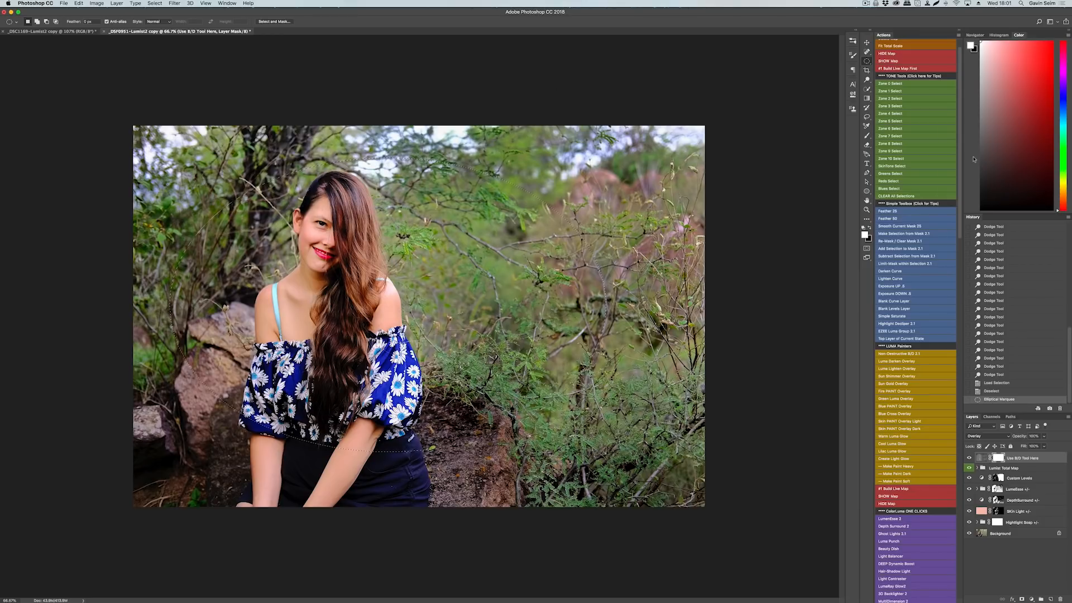
pyautogui.click(898, 242)
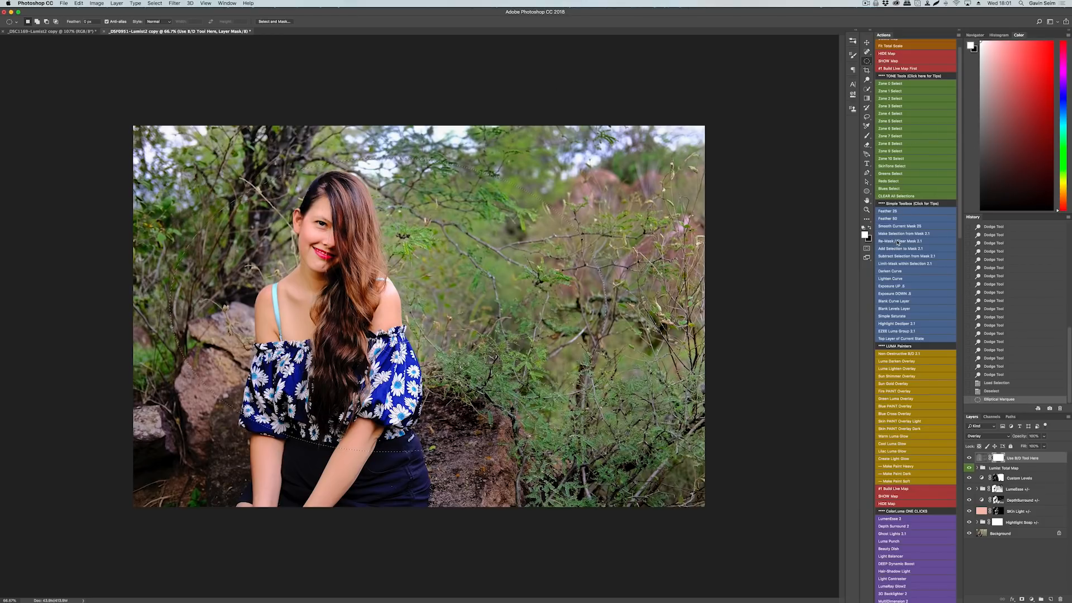
# Step: Clear the elliptical mask from the burn and dodge layer and reselect that layer
pyautogui.click(998, 458)
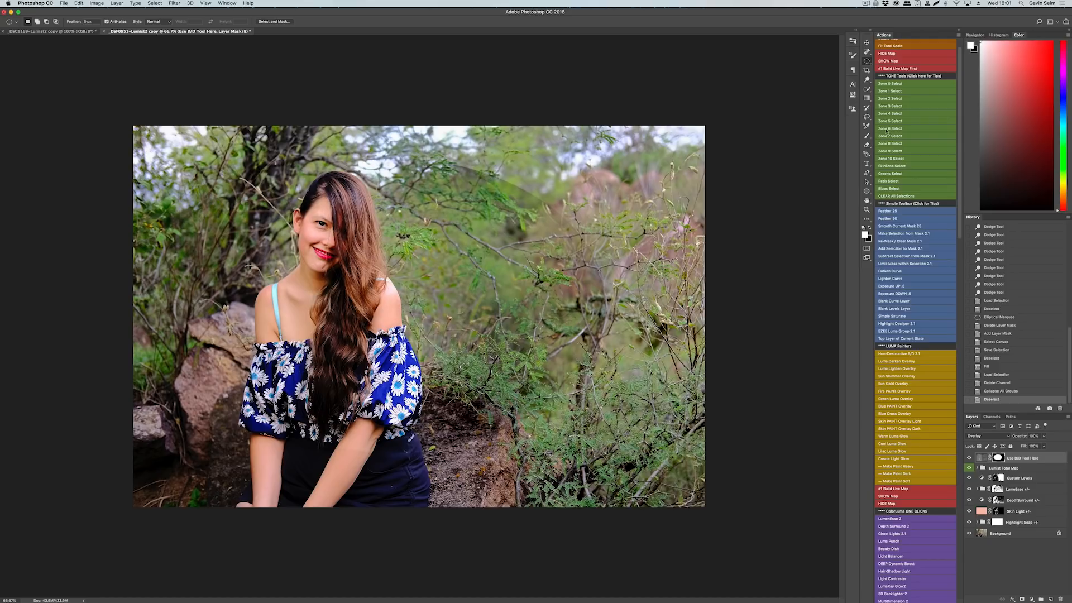
pyautogui.click(891, 241)
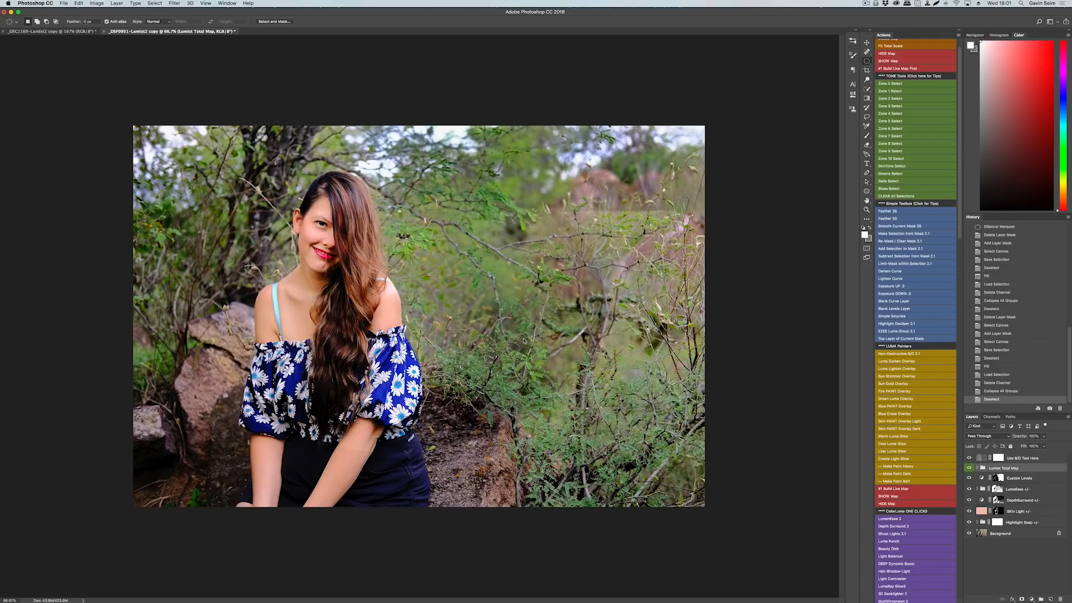
pyautogui.click(1036, 459)
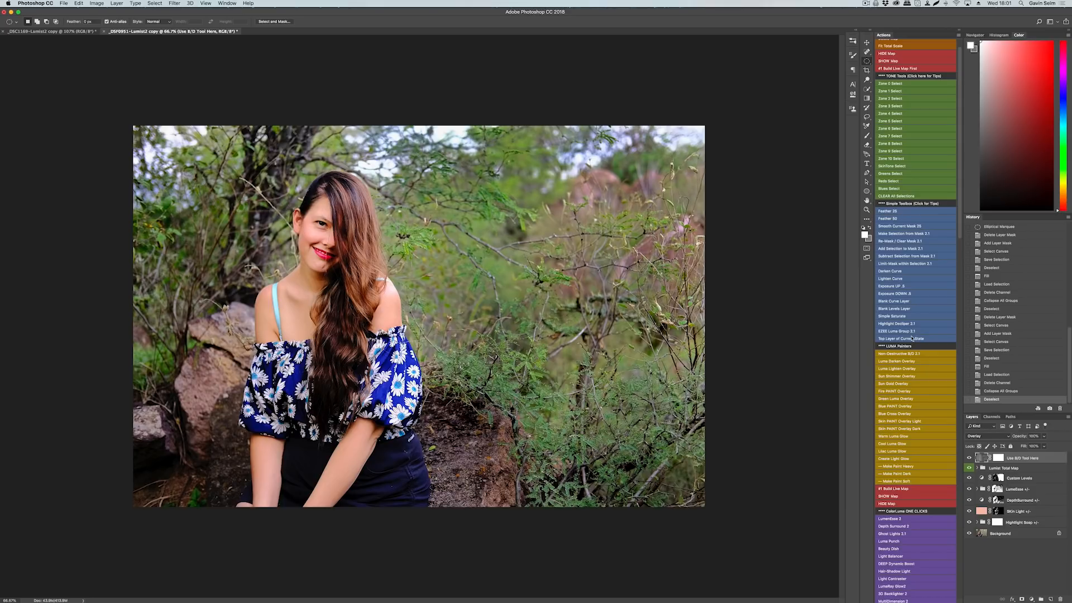
# Step: Lasso around the subject, feather the selection by 50, and subtract it from the Custom Levels layer's mask
pyautogui.scroll(1, 957, 141)
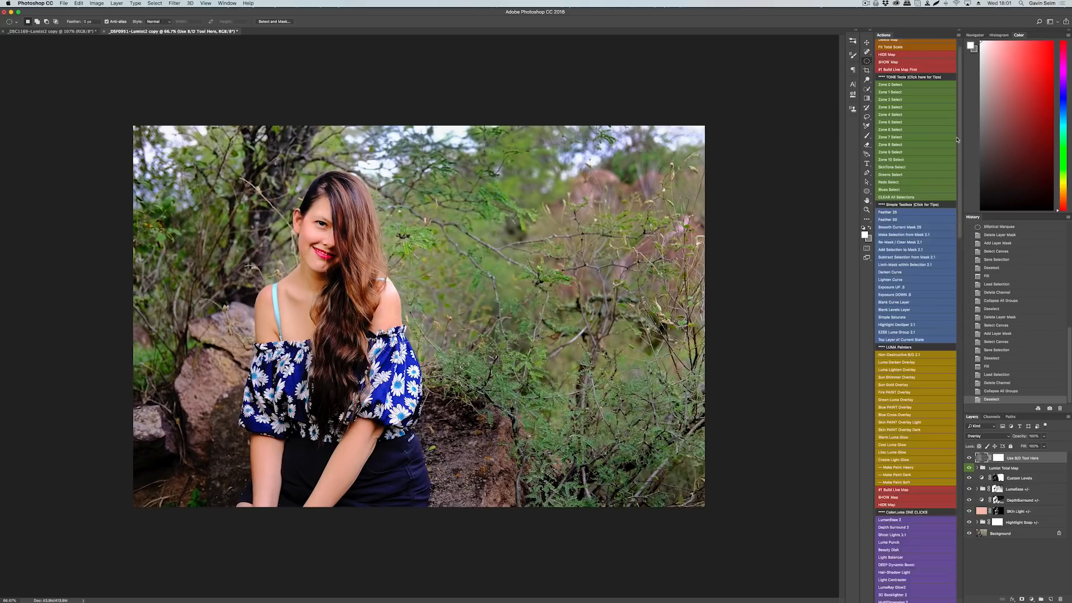
pyautogui.scroll(2, 949, 168)
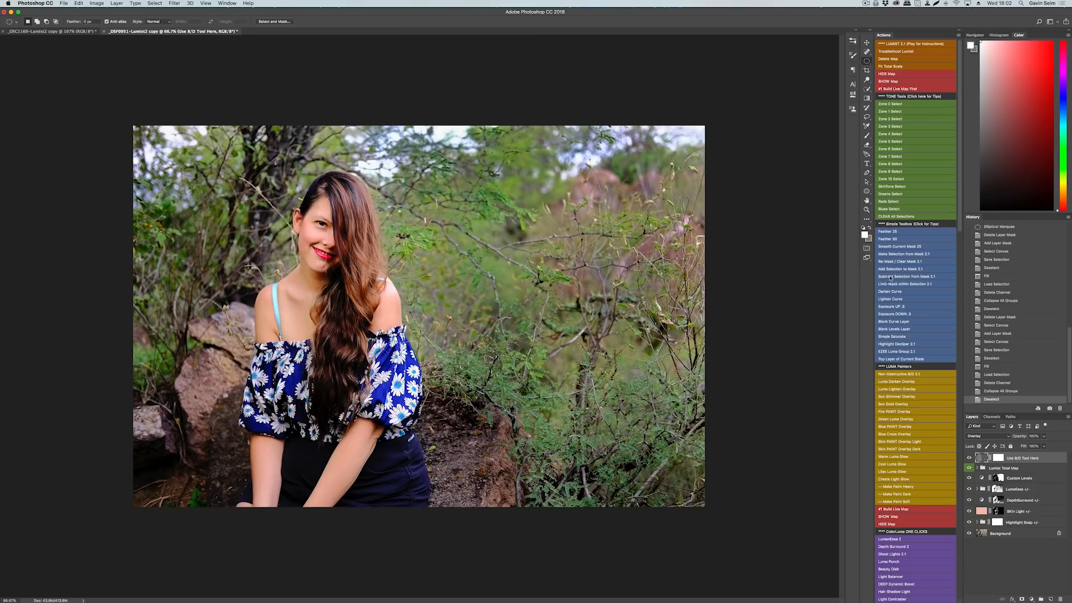
pyautogui.click(864, 117)
pyautogui.moveTo(380, 200)
pyautogui.mouseDown()
pyautogui.moveTo(249, 251)
pyautogui.moveTo(241, 527)
pyautogui.moveTo(454, 510)
pyautogui.moveTo(381, 195)
pyautogui.moveTo(390, 237)
pyautogui.mouseUp()
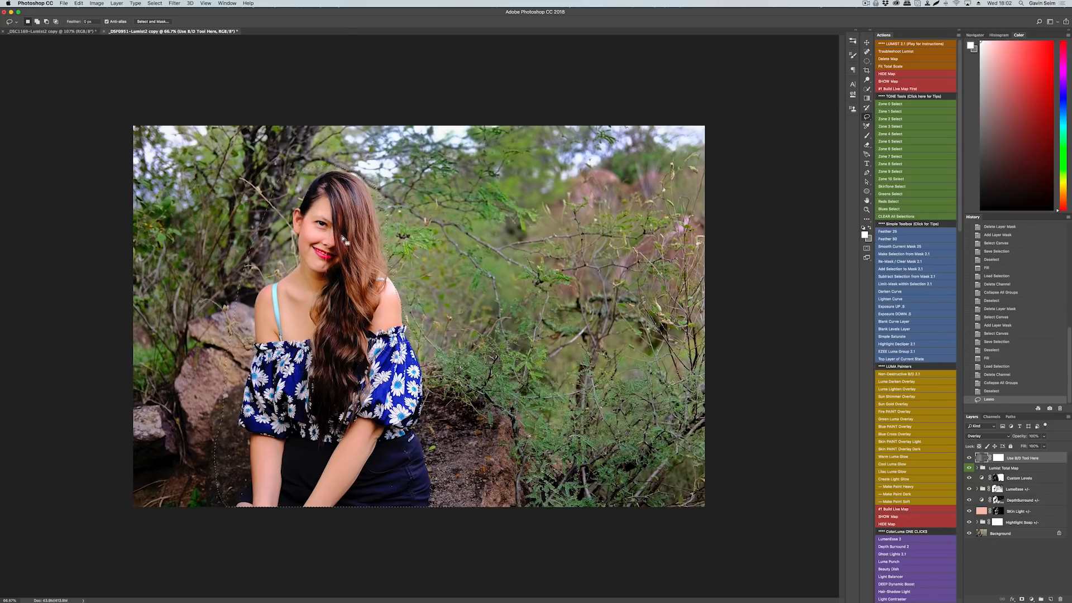
pyautogui.click(884, 238)
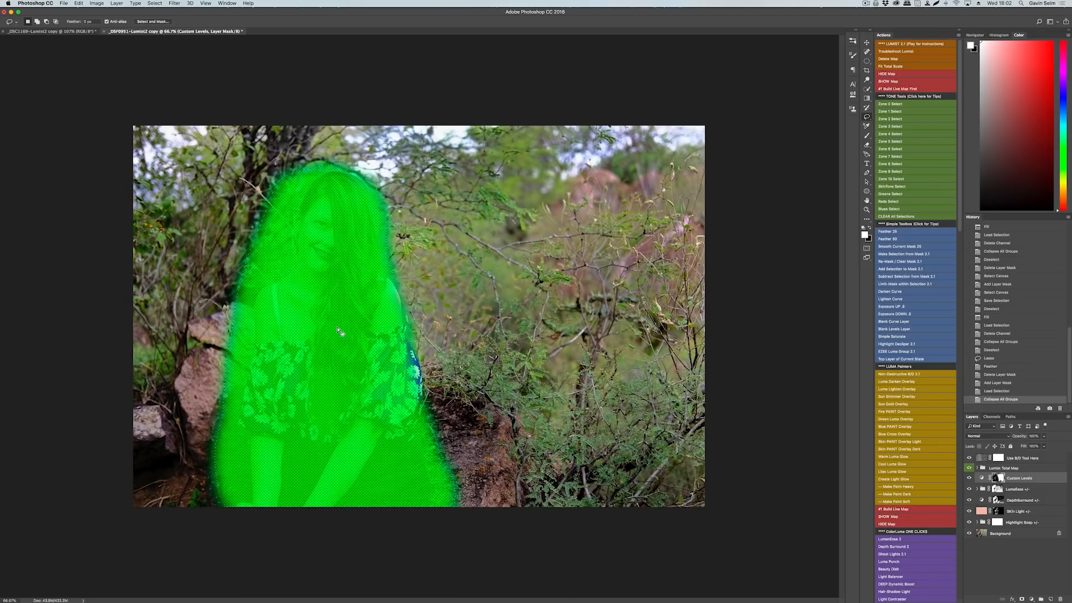
pyautogui.click(893, 276)
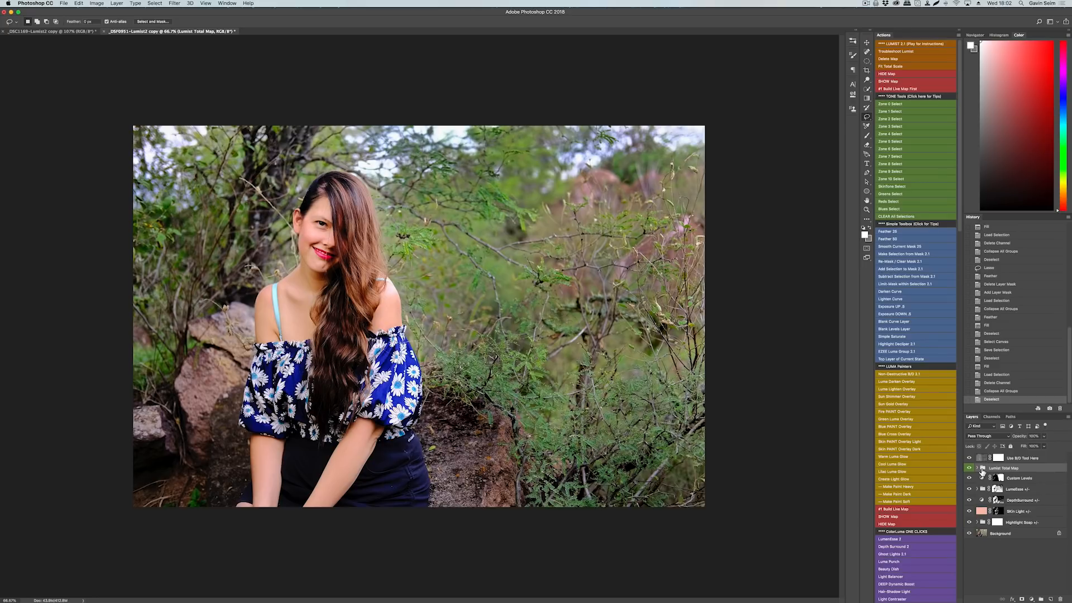
# Step: Replace the old Lumist tonal map with a freshly built one above the burn and dodge layer, and hide its overlay
pyautogui.press('Delete')
pyautogui.click(1022, 459)
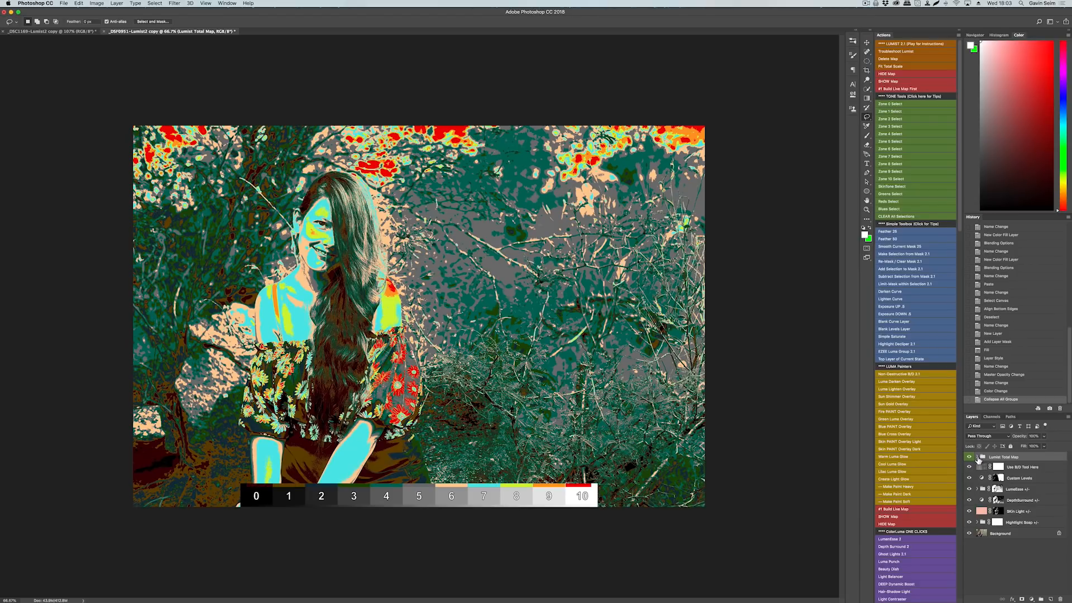
pyautogui.click(893, 76)
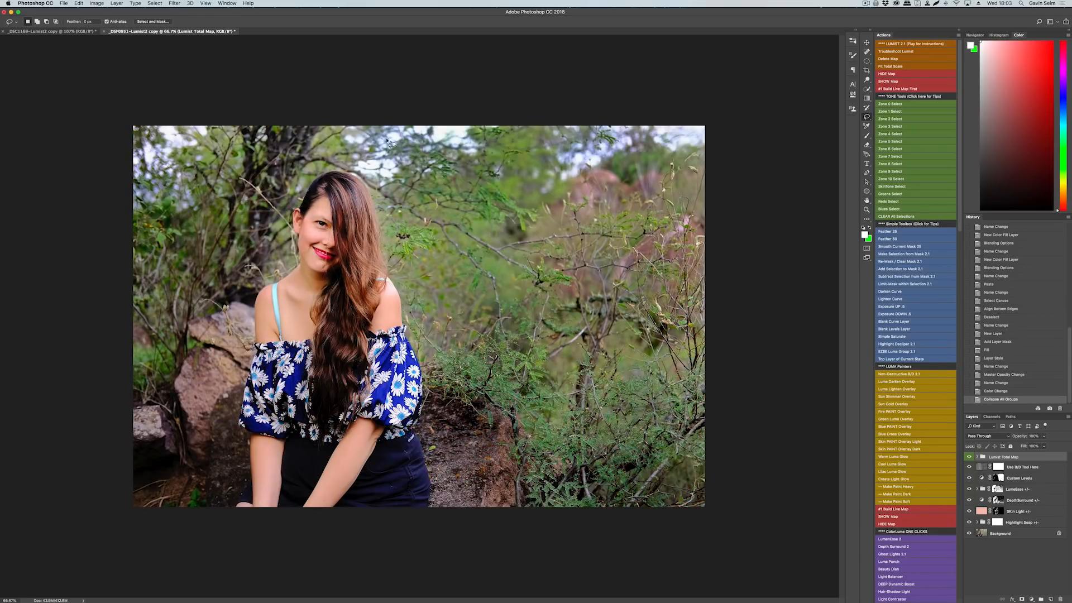
# Step: Add a Sun Gold Overlay layer and mask it to the brightest tonal zones with the selection feathered by 25
pyautogui.click(906, 404)
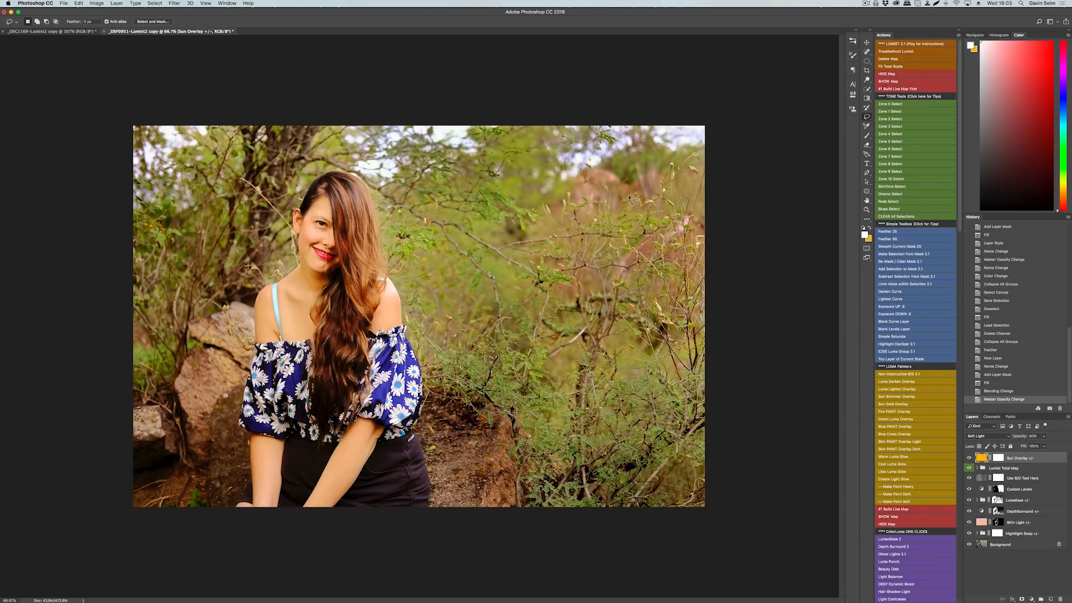
pyautogui.click(891, 171)
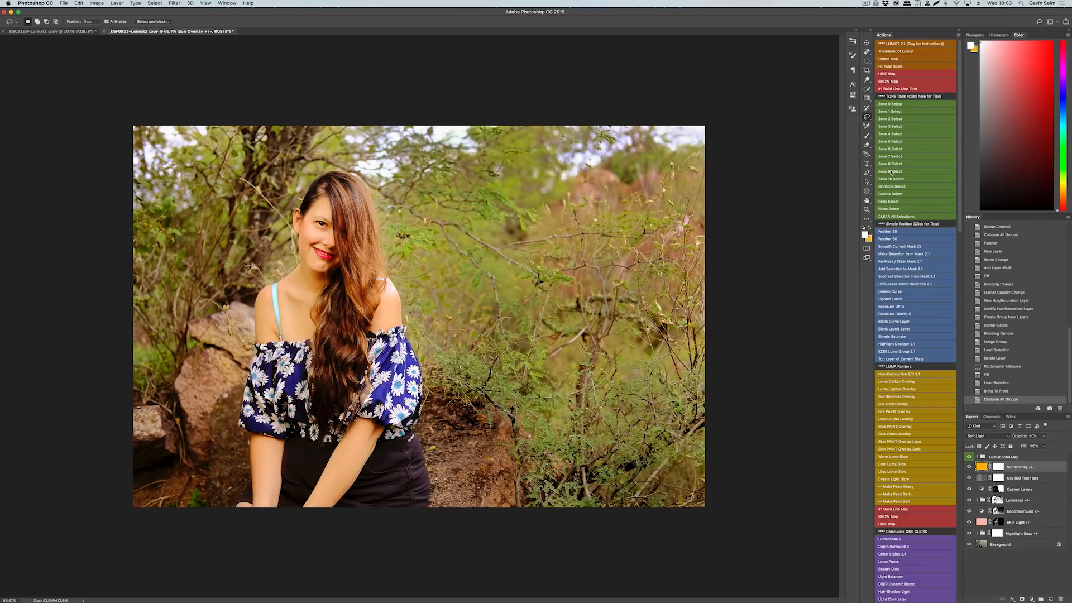
pyautogui.click(889, 179)
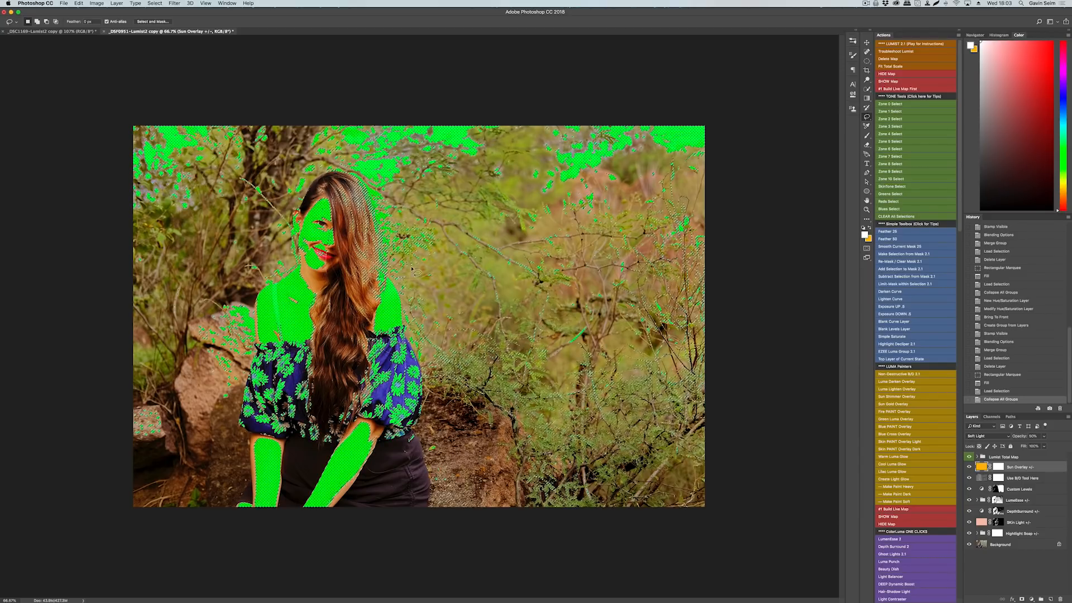
pyautogui.click(887, 231)
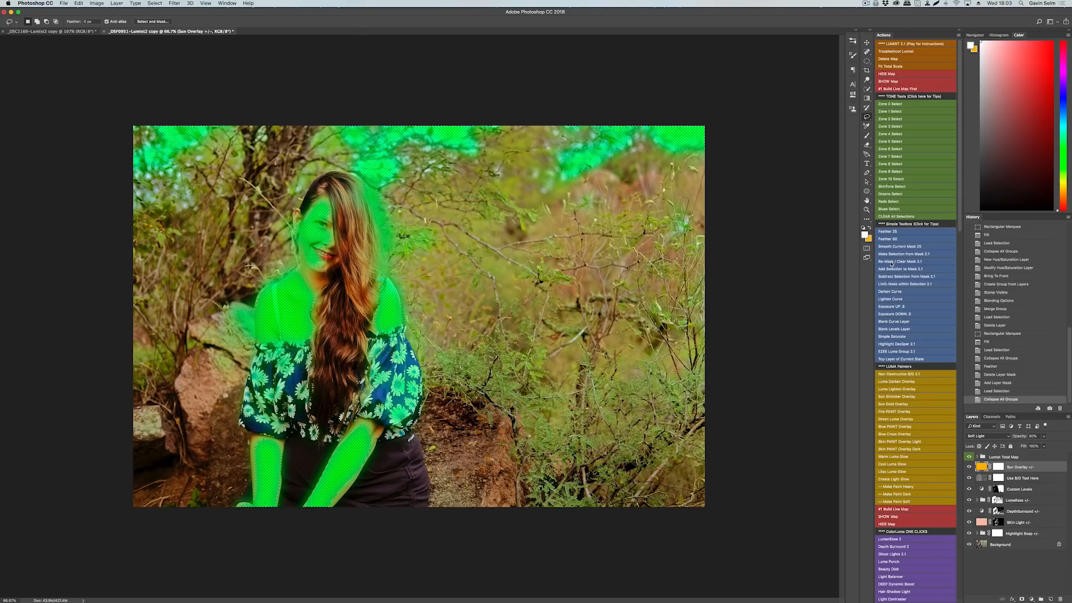
pyautogui.click(891, 262)
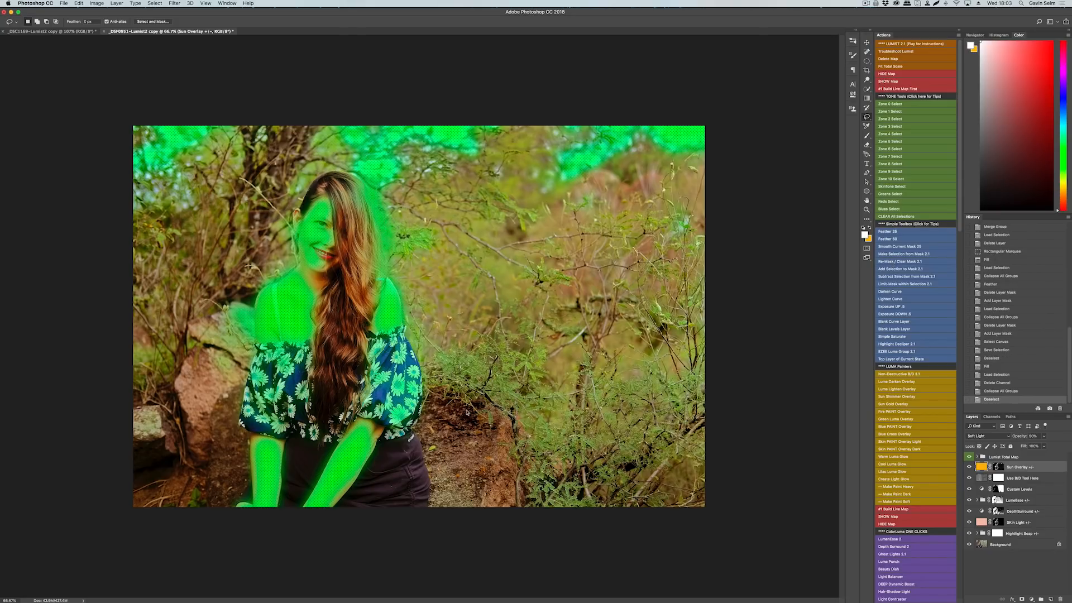
# Step: Compare the portrait with and without the masked Sun Overlay layer
pyautogui.click(969, 467)
pyautogui.click(969, 468)
pyautogui.click(969, 468)
pyautogui.click(969, 468)
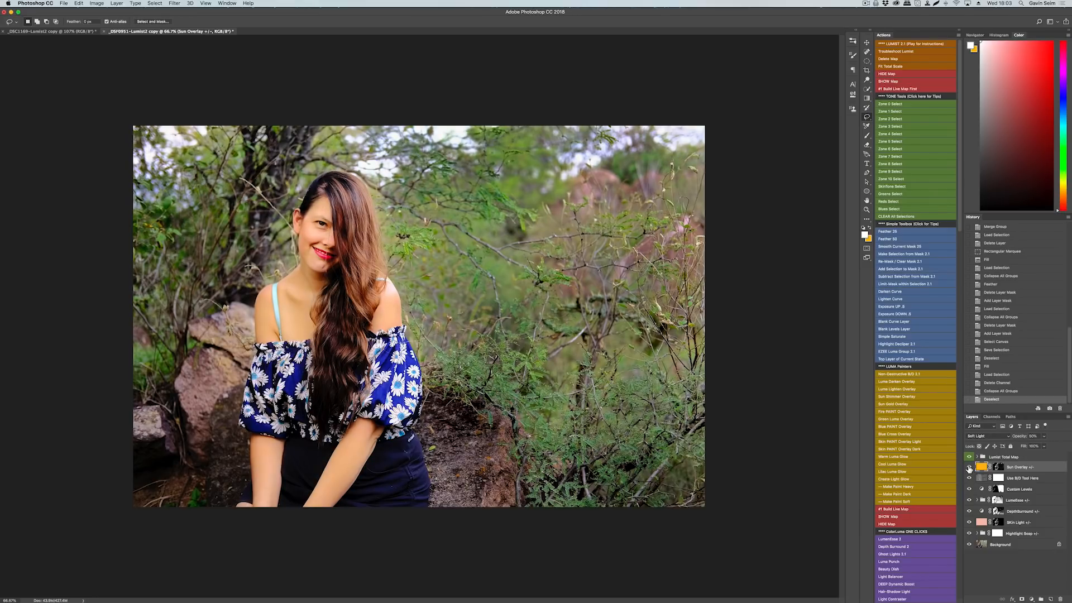
# Step: Paint black on the Sun Overlay layer's mask to remove the golden tint from the subject's face and hair
pyautogui.click(994, 468)
pyautogui.press('b')
pyautogui.press('d')
pyautogui.click(335, 245)
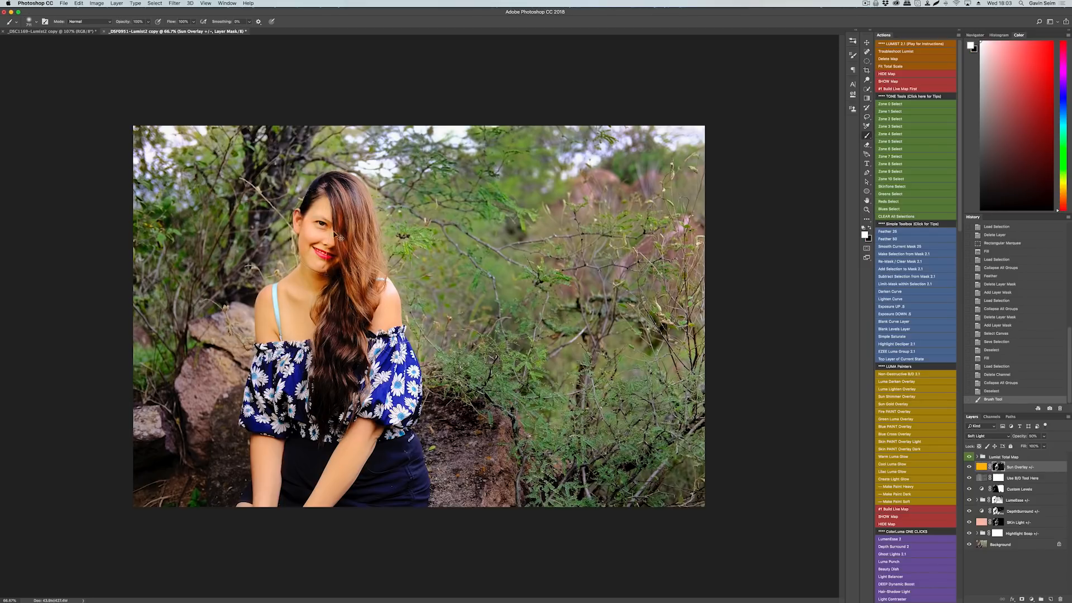
pyautogui.press('x')
pyautogui.moveTo(335, 230)
pyautogui.mouseDown()
pyautogui.moveTo(346, 230)
pyautogui.moveTo(329, 283)
pyautogui.moveTo(337, 371)
pyautogui.mouseUp()
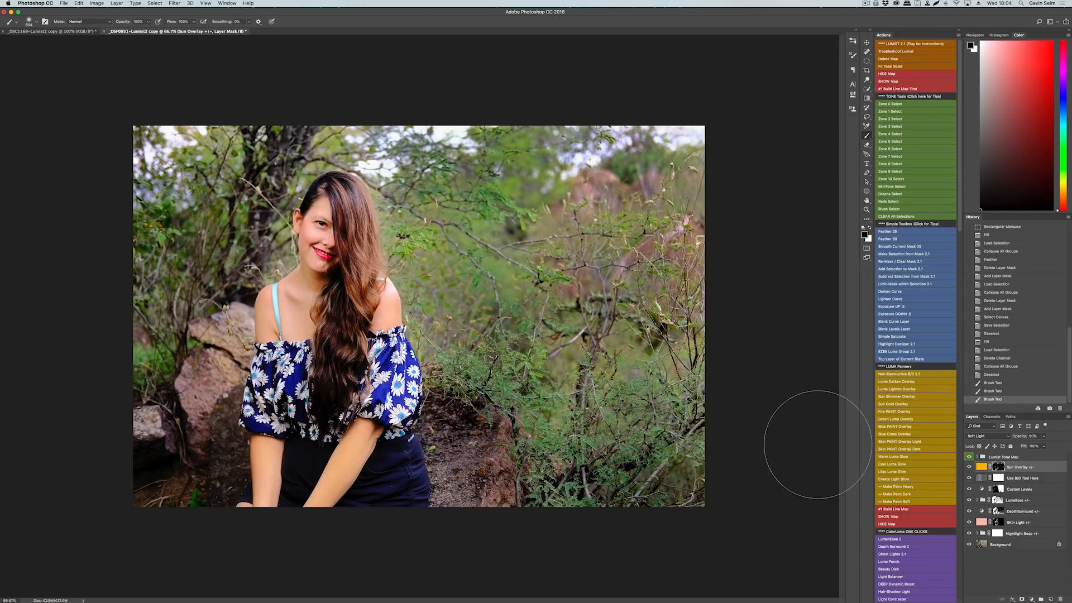
# Step: Add a Green Luma Overlay layer and compare the portrait with and without it
pyautogui.click(897, 419)
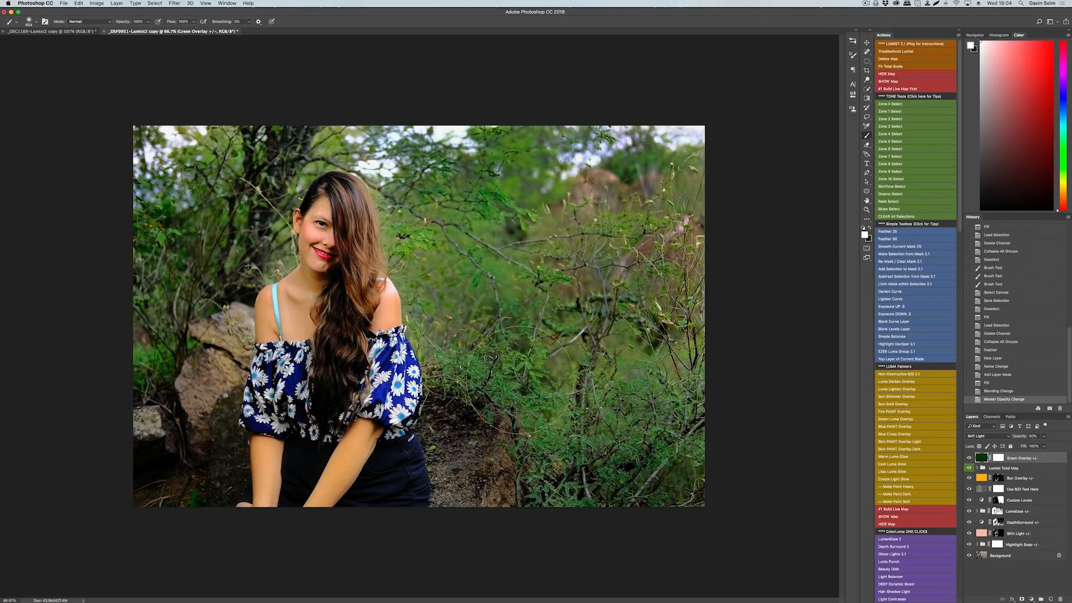
pyautogui.click(968, 457)
pyautogui.click(969, 457)
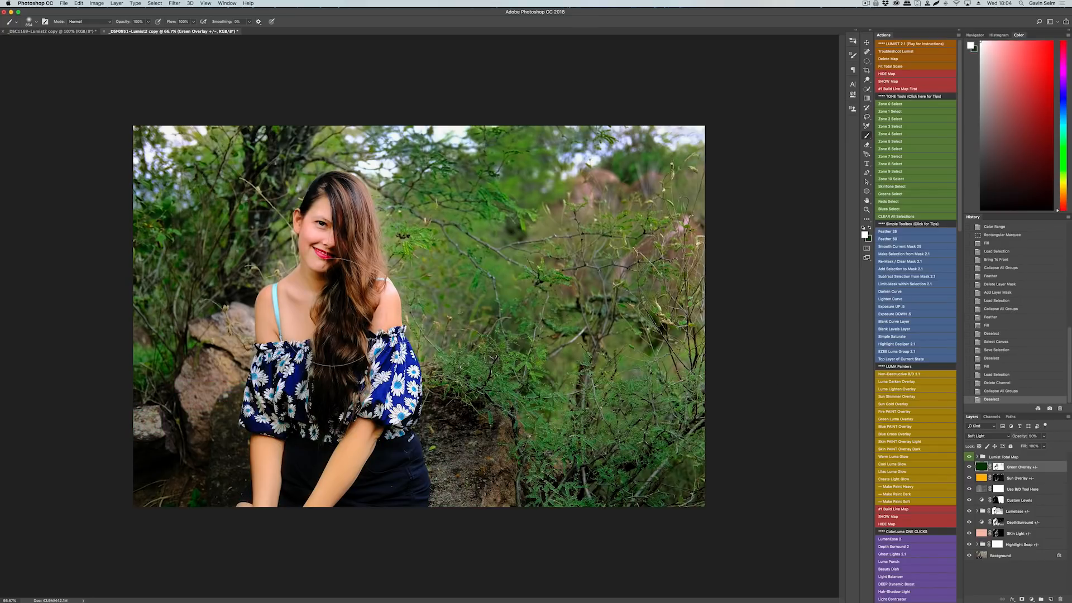
pyautogui.click(969, 467)
pyautogui.click(969, 467)
pyautogui.click(969, 467)
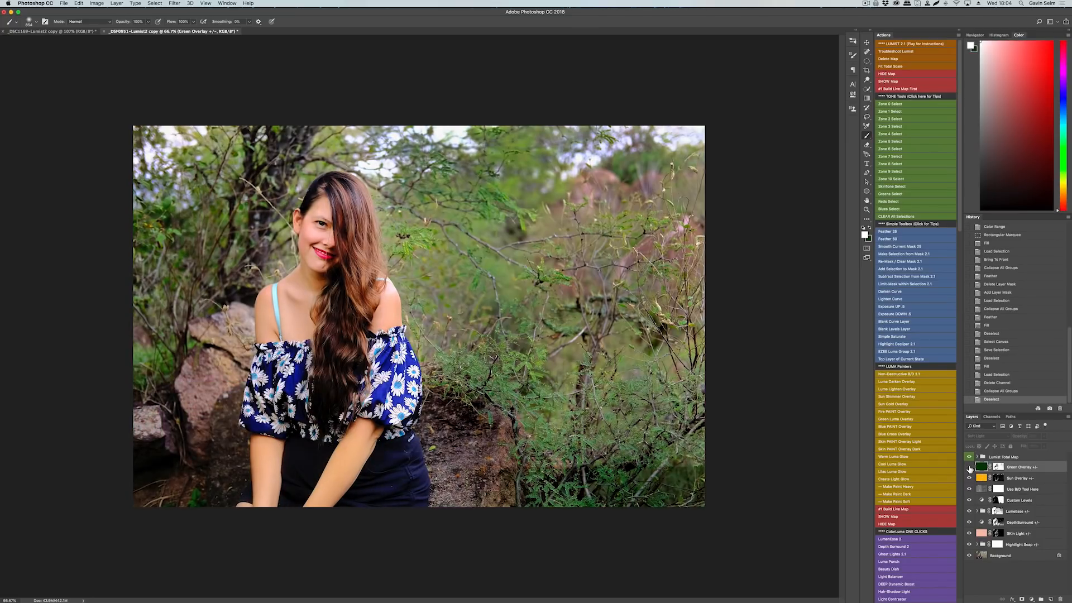
pyautogui.click(969, 467)
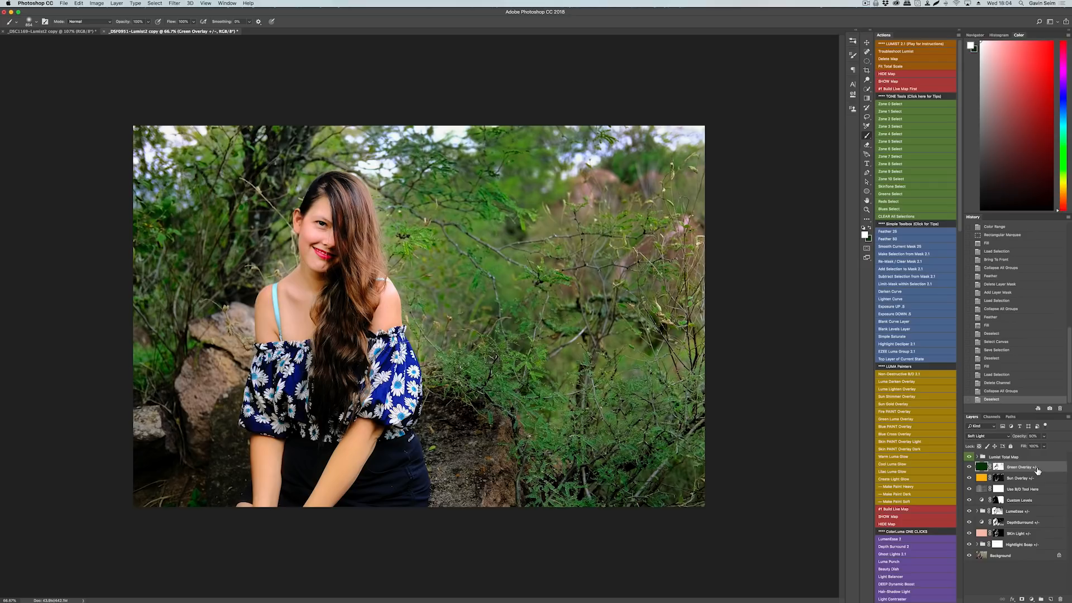
# Step: Try the Green Overlay layer as dark and heavy paint, lower its opacity to 39%, and return it to soft paint
pyautogui.click(896, 495)
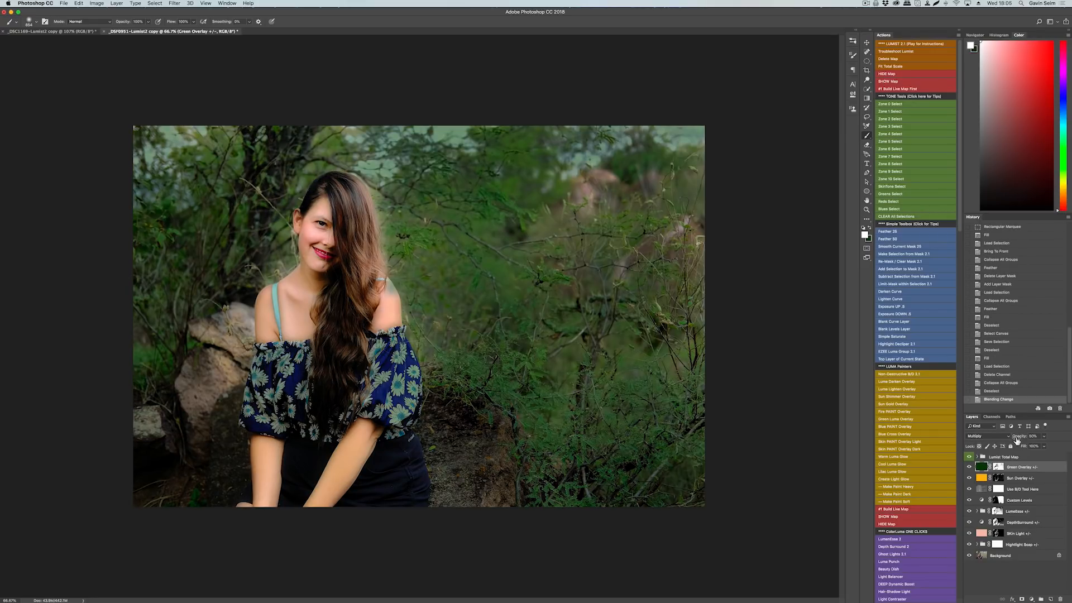
pyautogui.moveTo(1017, 439)
pyautogui.mouseDown()
pyautogui.moveTo(998, 437)
pyautogui.moveTo(1069, 436)
pyautogui.moveTo(1017, 445)
pyautogui.moveTo(1031, 444)
pyautogui.mouseUp()
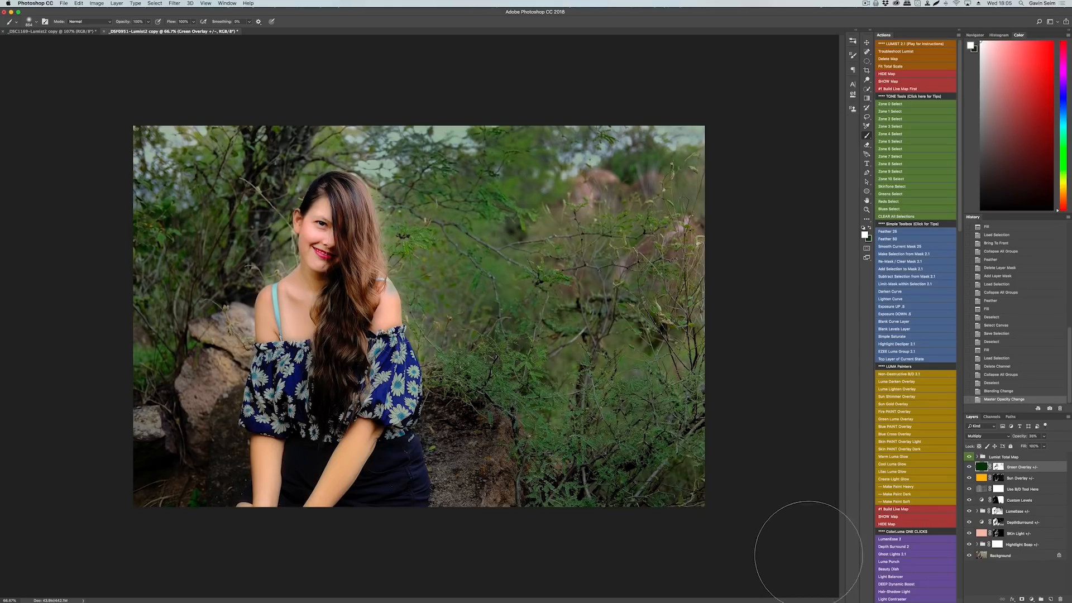
pyautogui.click(895, 486)
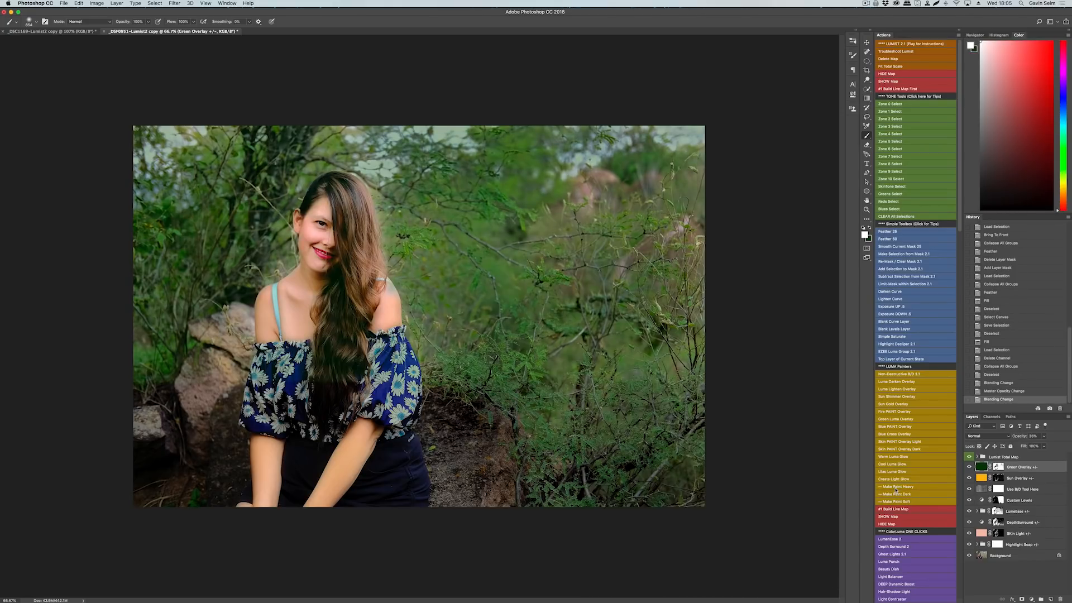
pyautogui.click(896, 502)
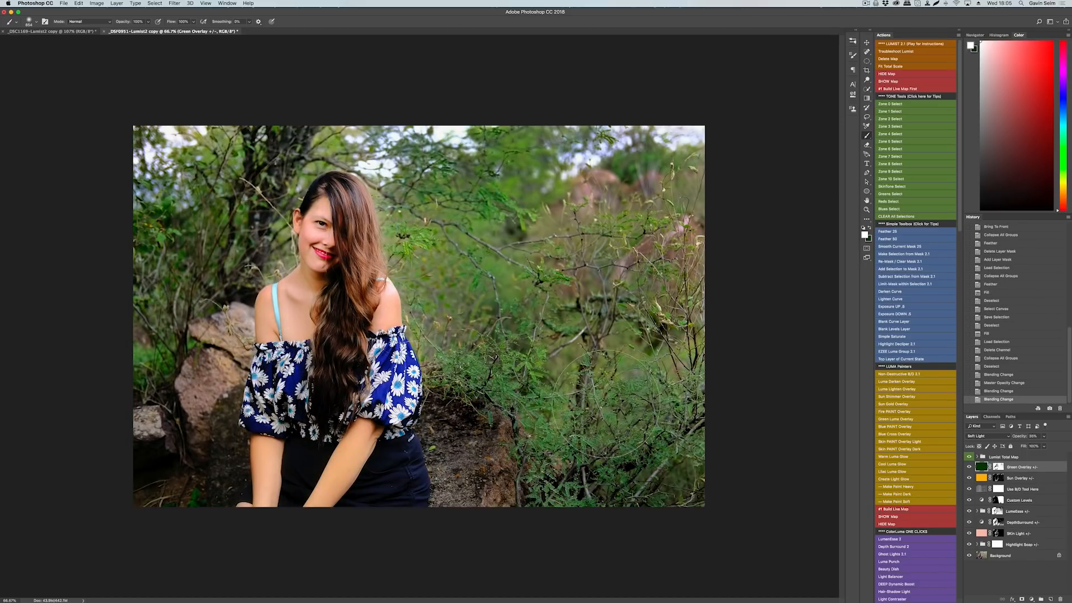
pyautogui.click(985, 436)
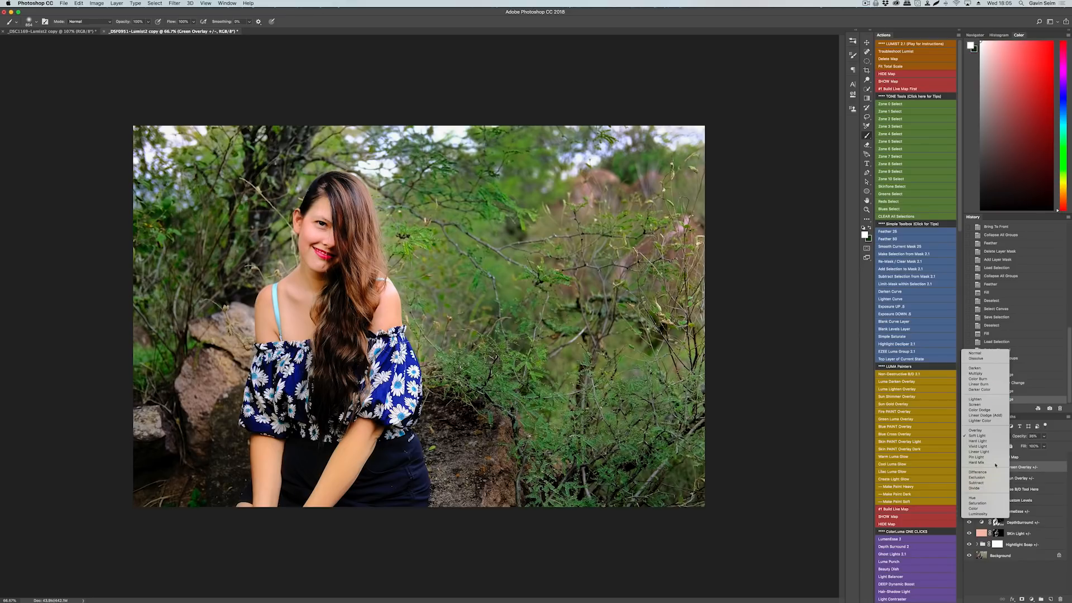
pyautogui.click(1019, 470)
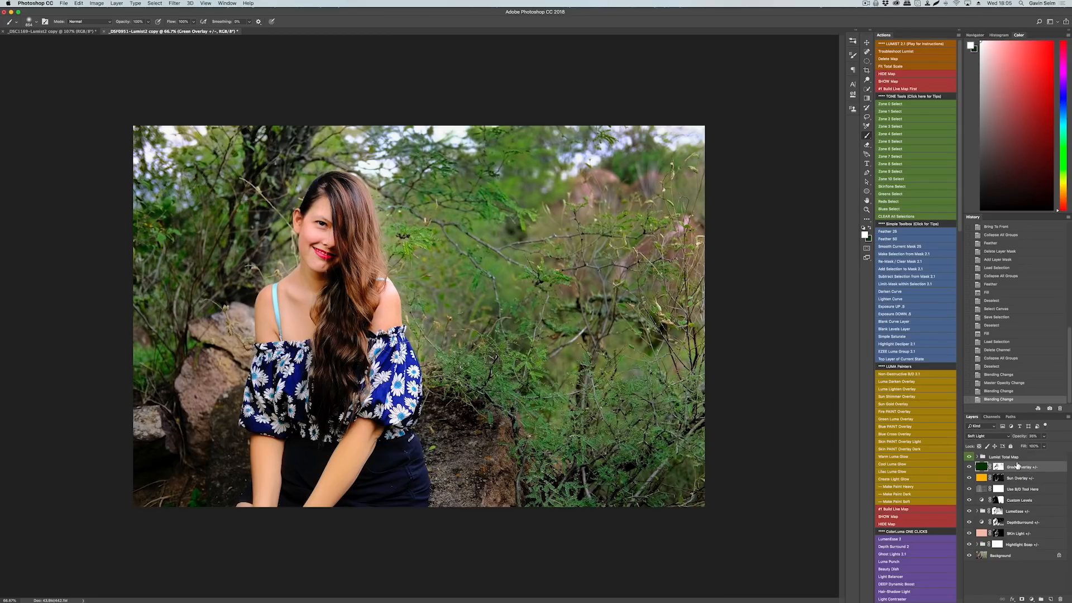
# Step: Examine the blending of the Boost, highlight balance and Luma Light layers inside the LumenEase group, and reselect the Green Overlay layer
pyautogui.click(976, 511)
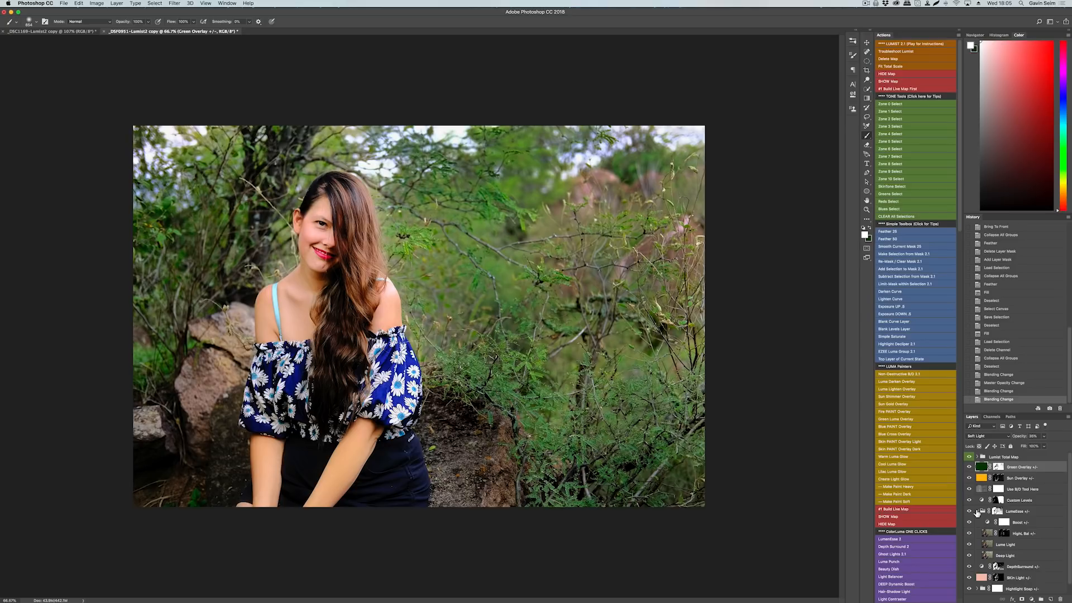
pyautogui.click(1016, 534)
pyautogui.click(1014, 545)
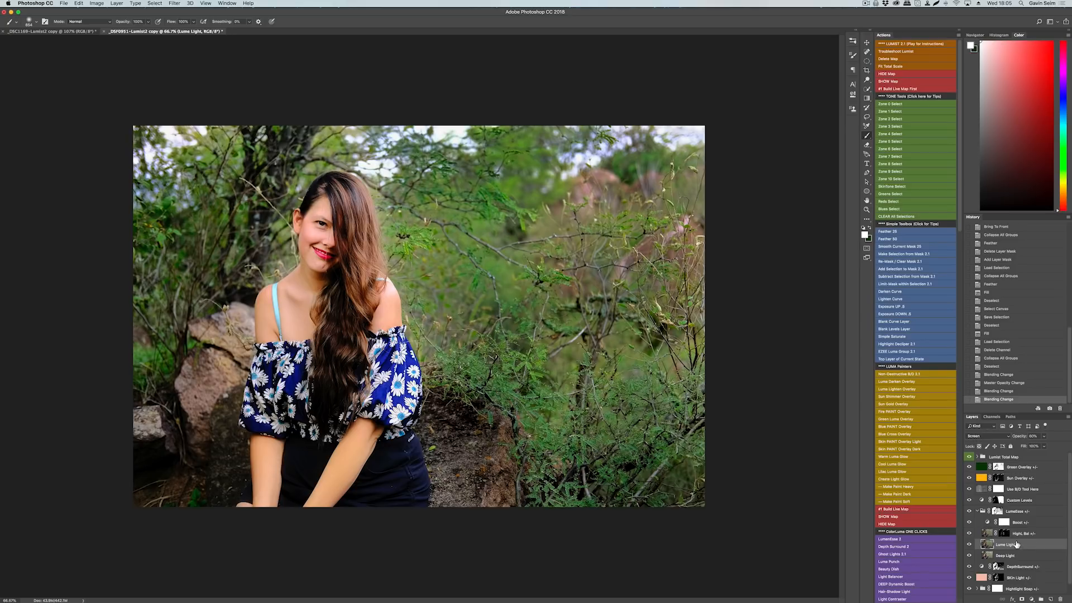
pyautogui.click(1019, 512)
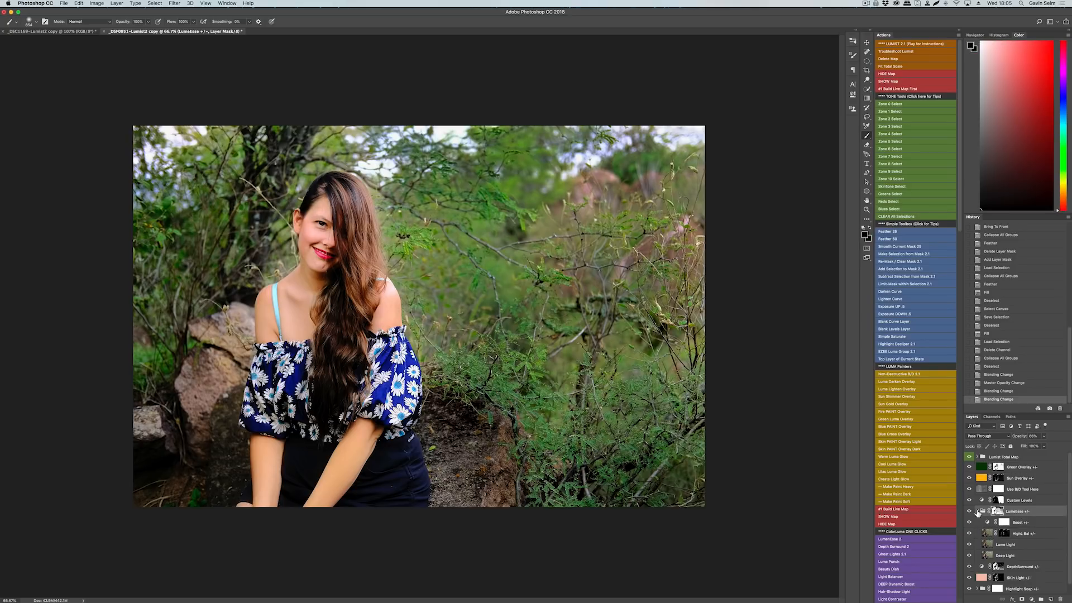
pyautogui.click(1017, 523)
pyautogui.click(1030, 535)
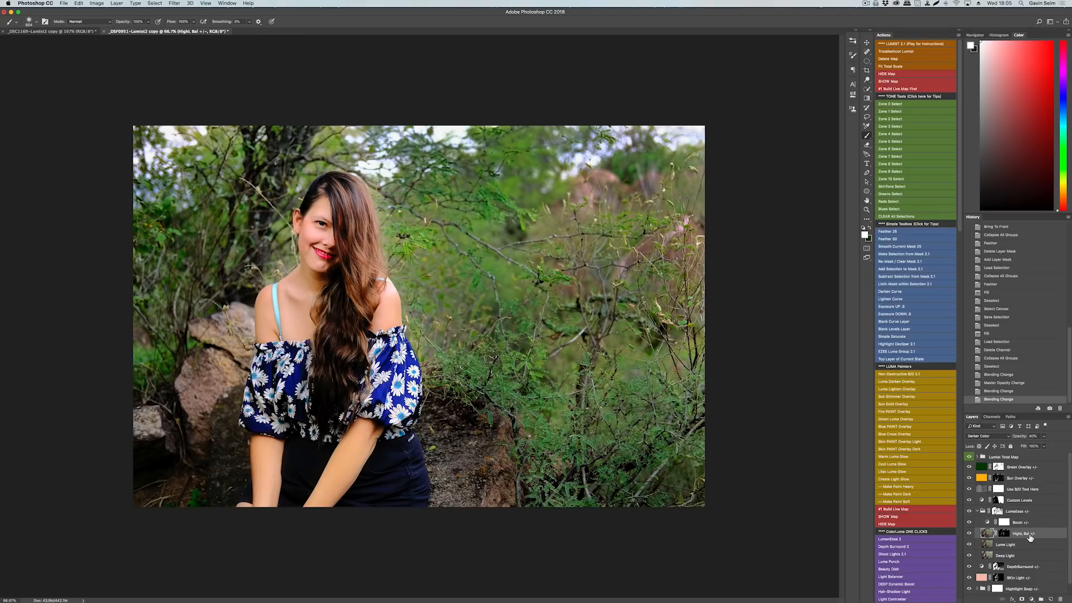
pyautogui.click(1024, 524)
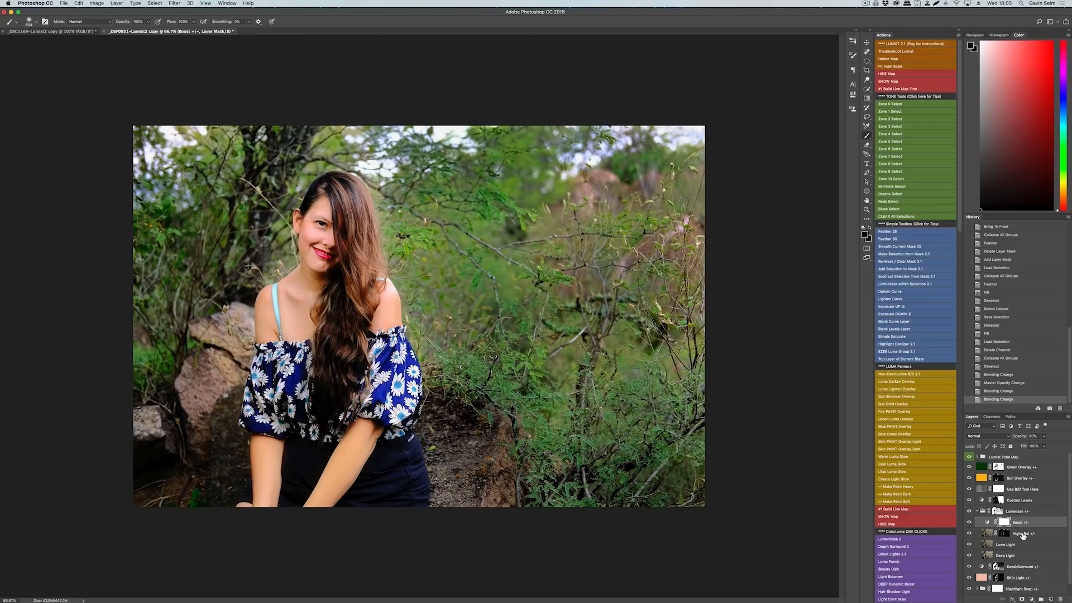
pyautogui.click(1023, 536)
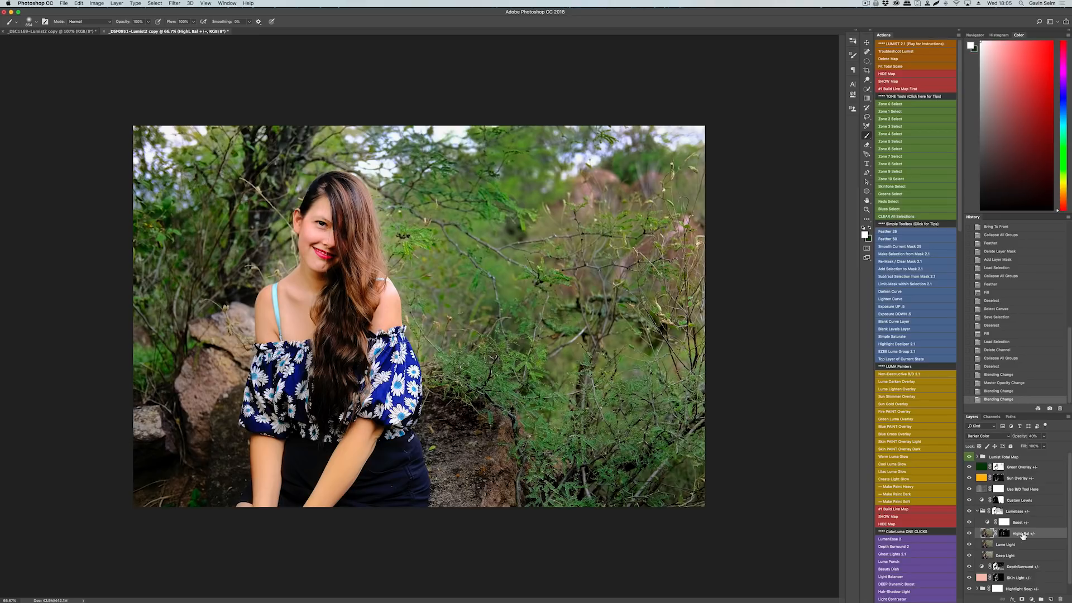
pyautogui.click(976, 511)
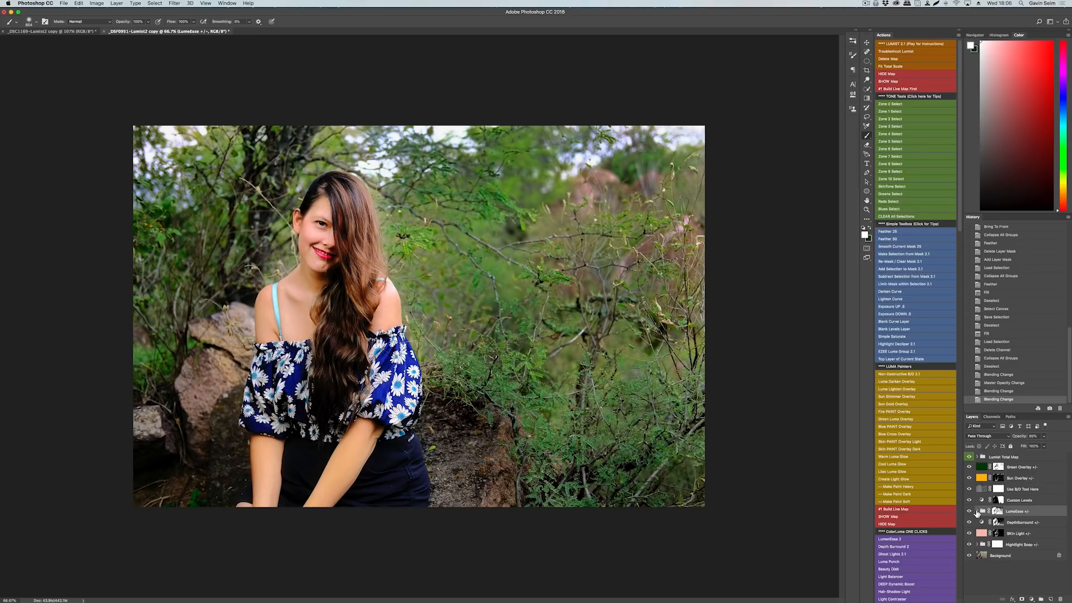
pyautogui.click(976, 511)
pyautogui.click(1025, 524)
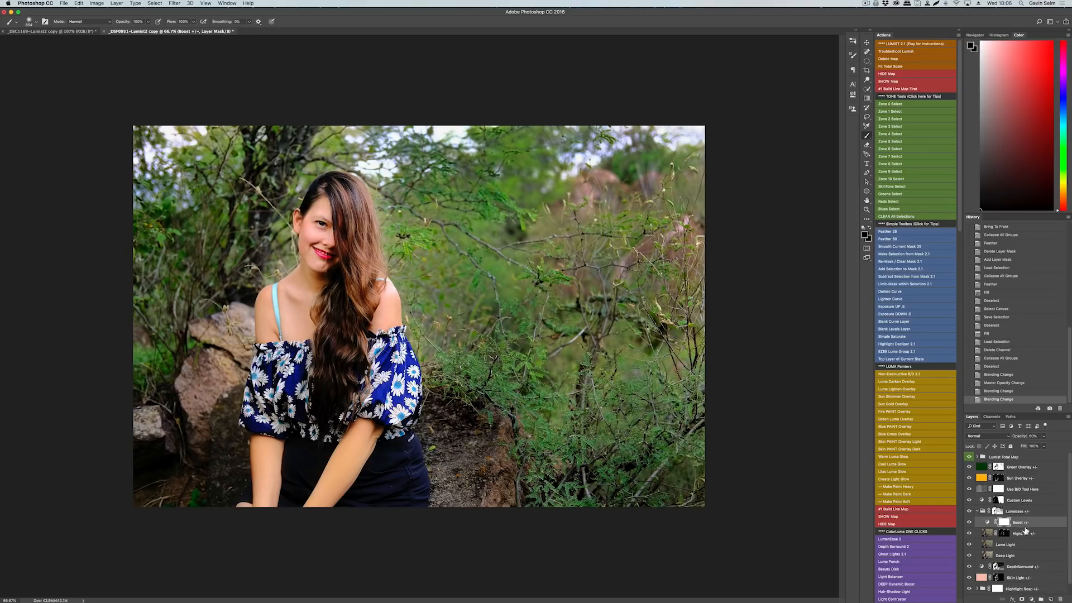
pyautogui.click(1023, 536)
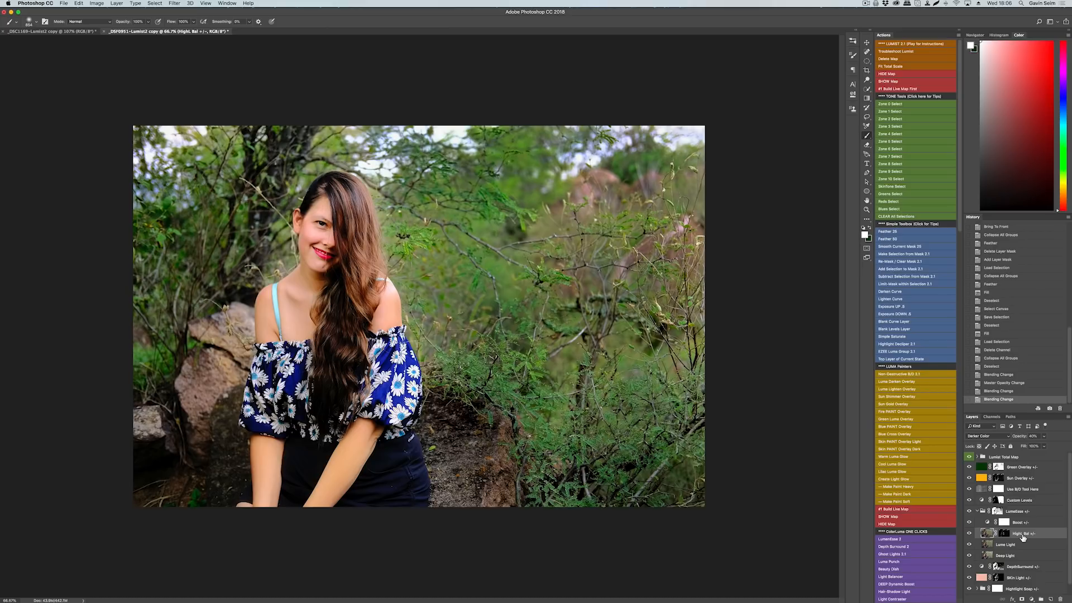
pyautogui.click(1016, 468)
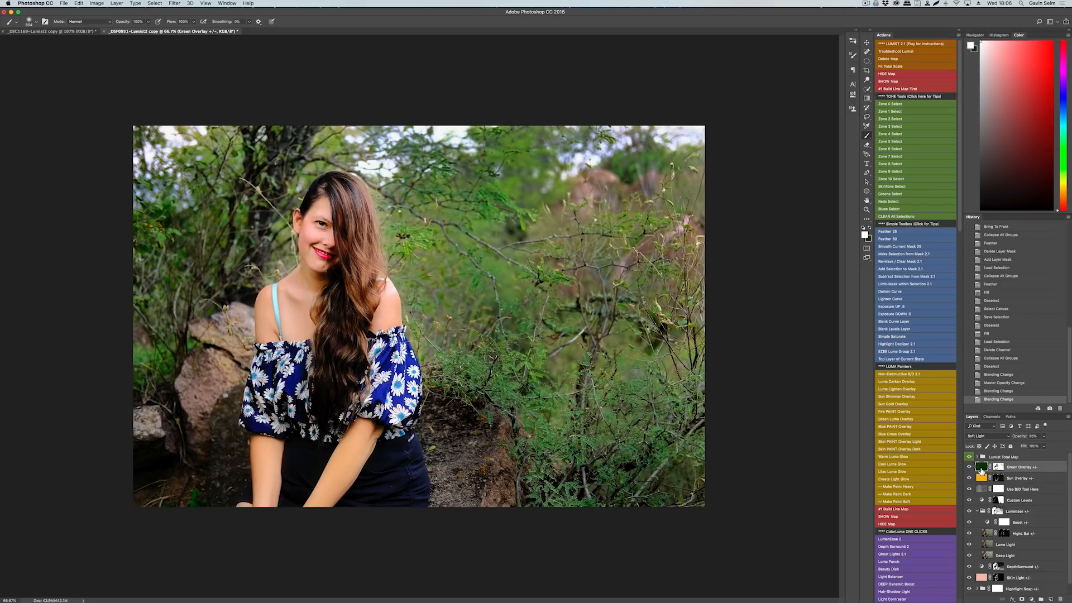
# Step: Pick green #295d18 as the background color, try it as the Green Overlay layer's fill, and undo the fill
pyautogui.click(980, 478)
pyautogui.click(981, 467)
pyautogui.click(981, 479)
pyautogui.click(981, 468)
pyautogui.click(998, 468)
pyautogui.click(980, 467)
pyautogui.click(868, 241)
pyautogui.click(654, 265)
pyautogui.moveTo(679, 302)
pyautogui.mouseDown()
pyautogui.moveTo(680, 313)
pyautogui.moveTo(662, 294)
pyautogui.mouseUp()
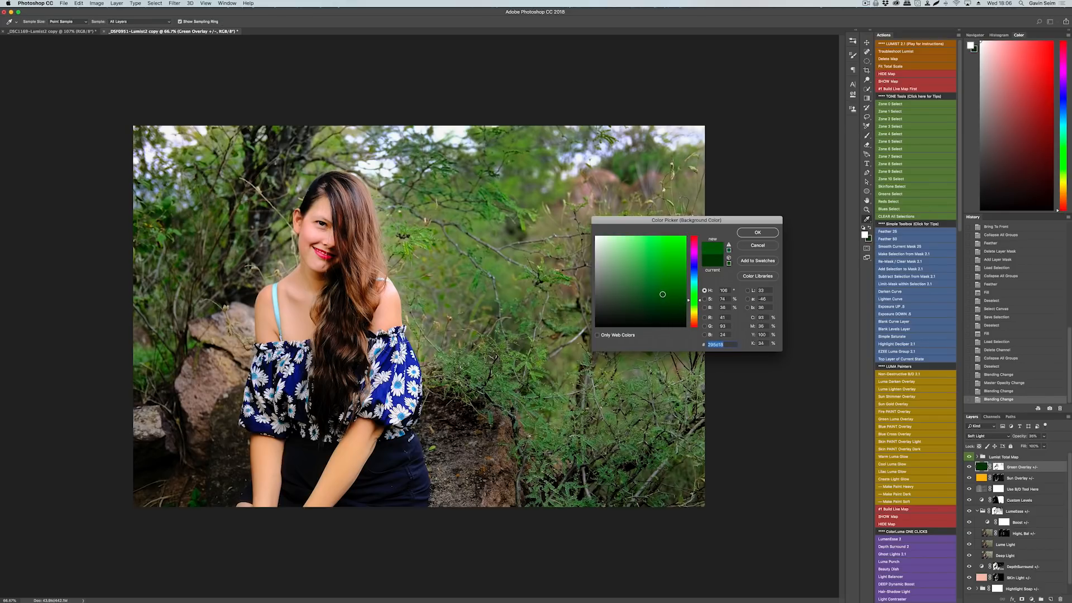
pyautogui.click(757, 232)
pyautogui.press('b')
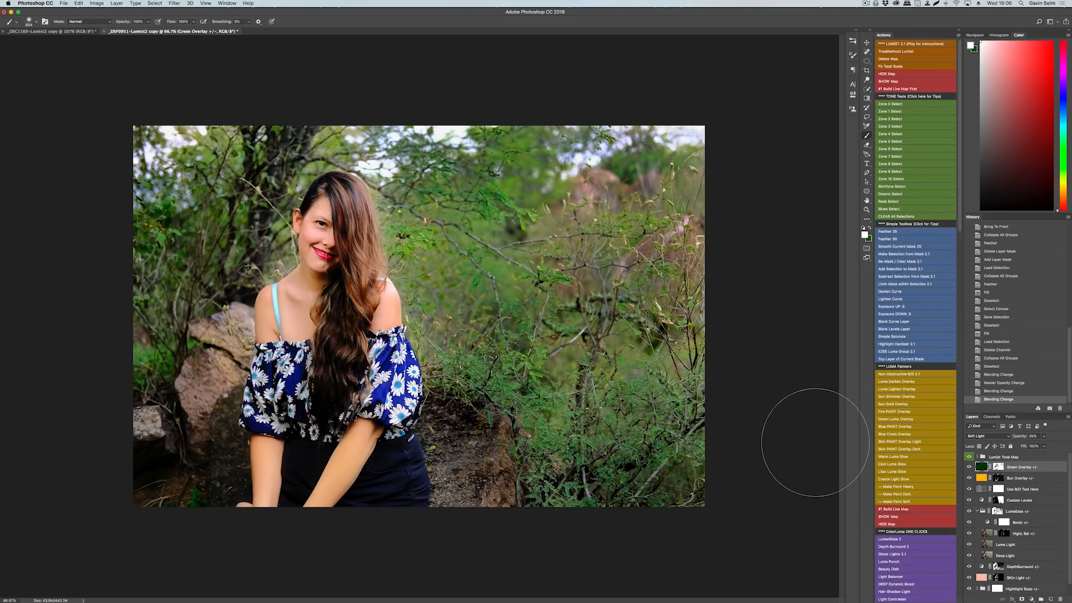
pyautogui.press('super+z')
# Step: Look up the Fill command, examine its contents options, and close it without filling the Green Overlay layer
pyautogui.keyDown('super'); pyautogui.rightClick(549, 299); pyautogui.keyUp('super')
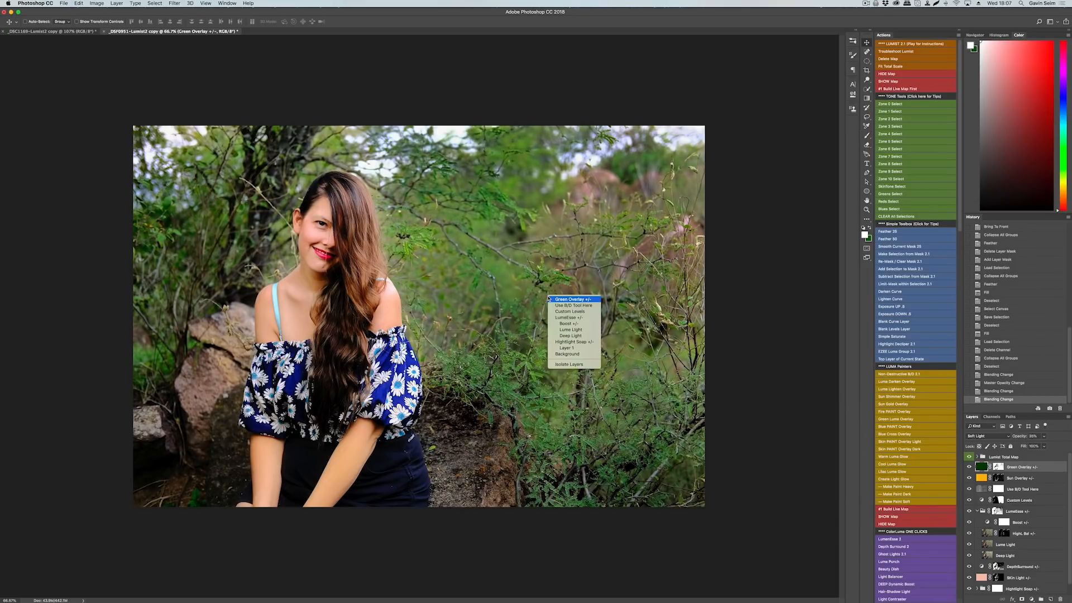
pyautogui.press('Escape')
pyautogui.click(248, 3)
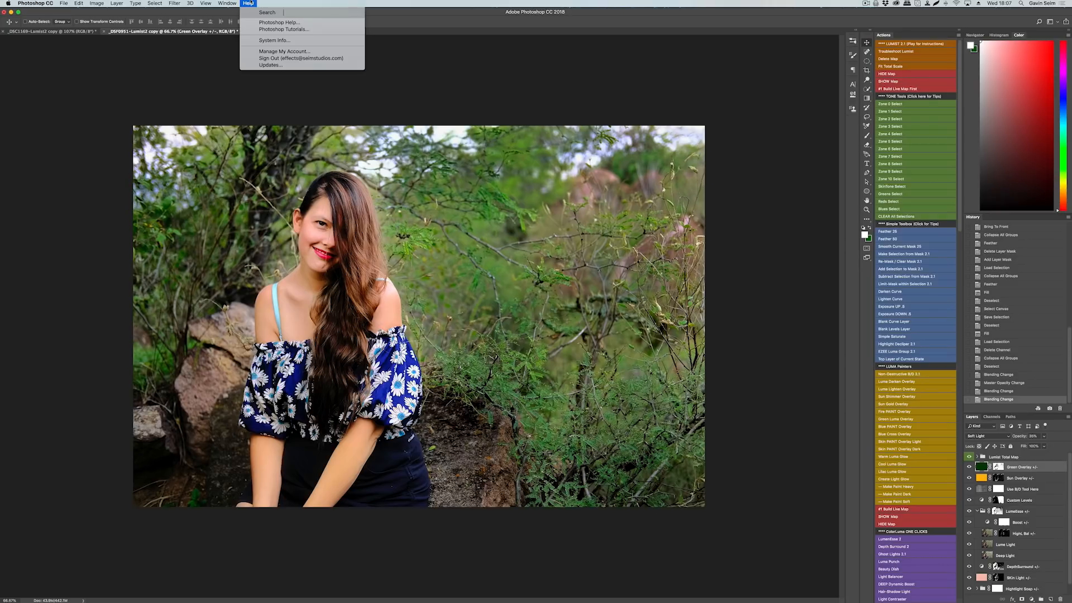
pyautogui.write('fill')
pyautogui.moveTo(299, 31)
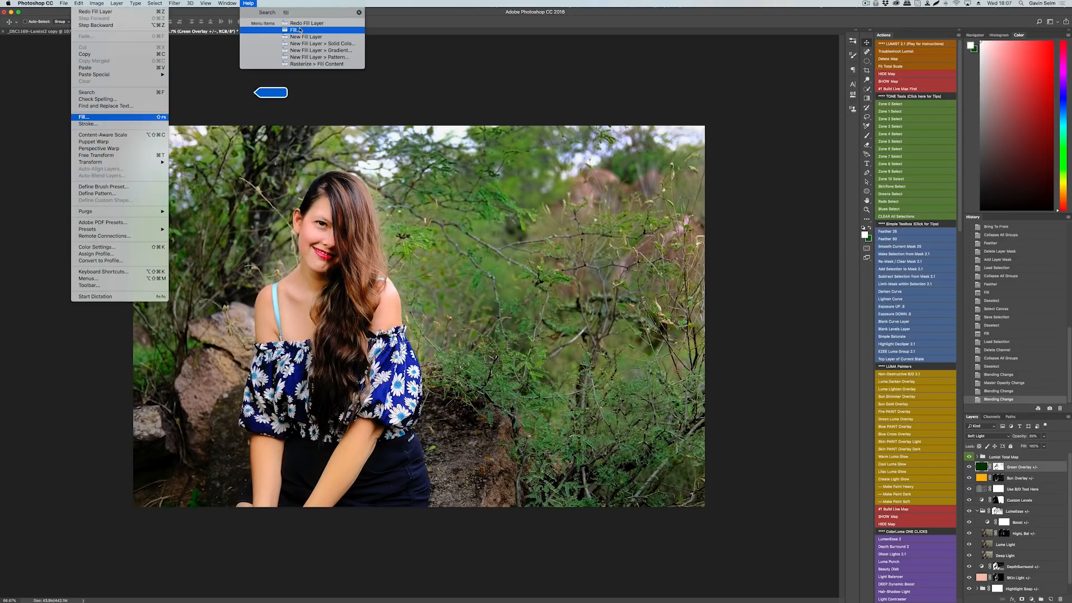
pyautogui.moveTo(115, 3)
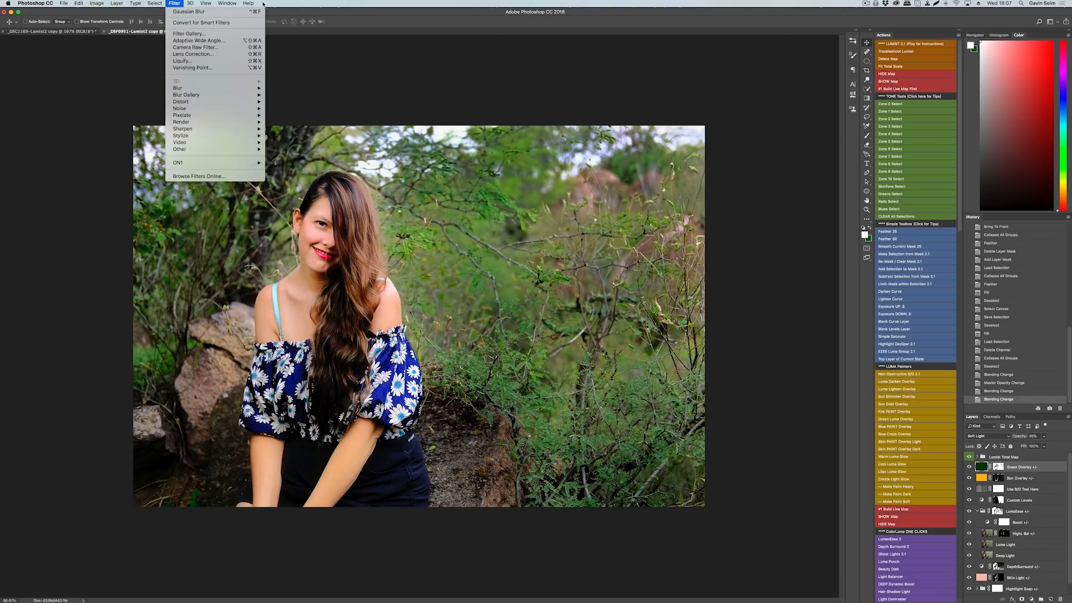
pyautogui.moveTo(248, 3)
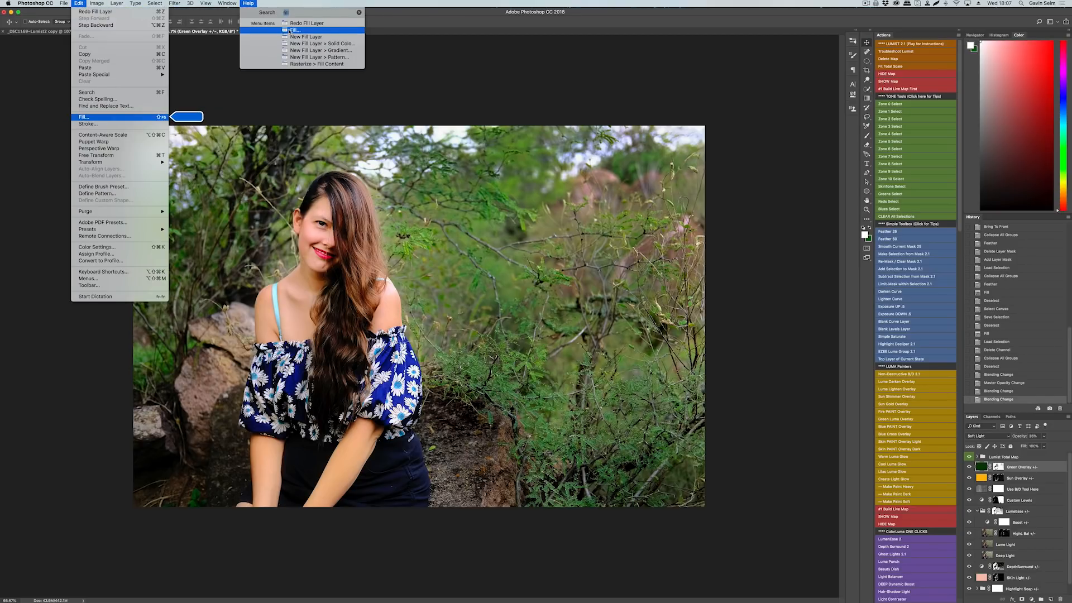
pyautogui.moveTo(79, 4)
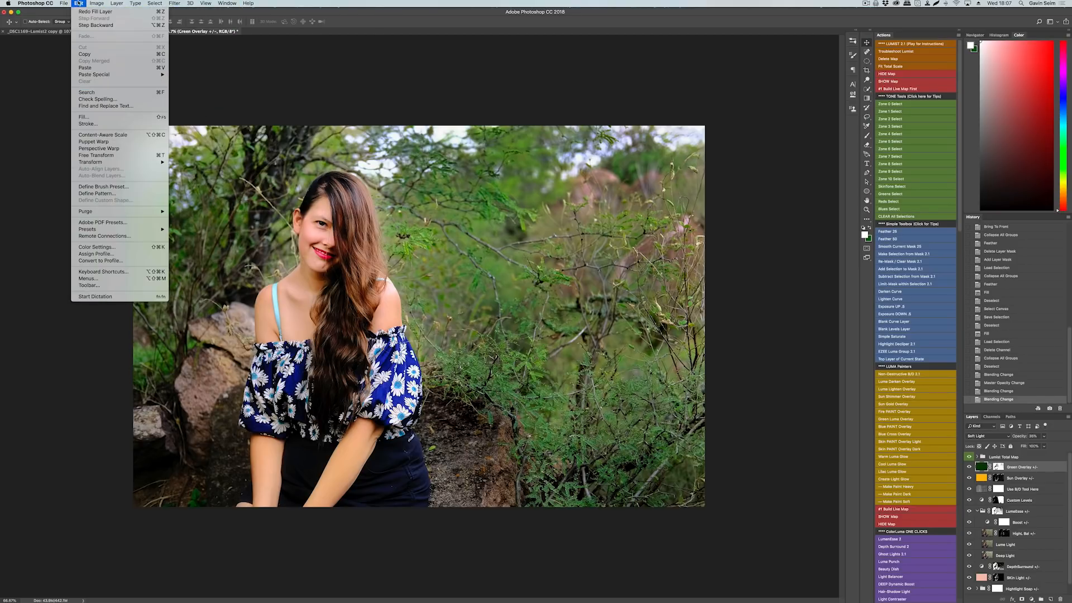
pyautogui.click(101, 118)
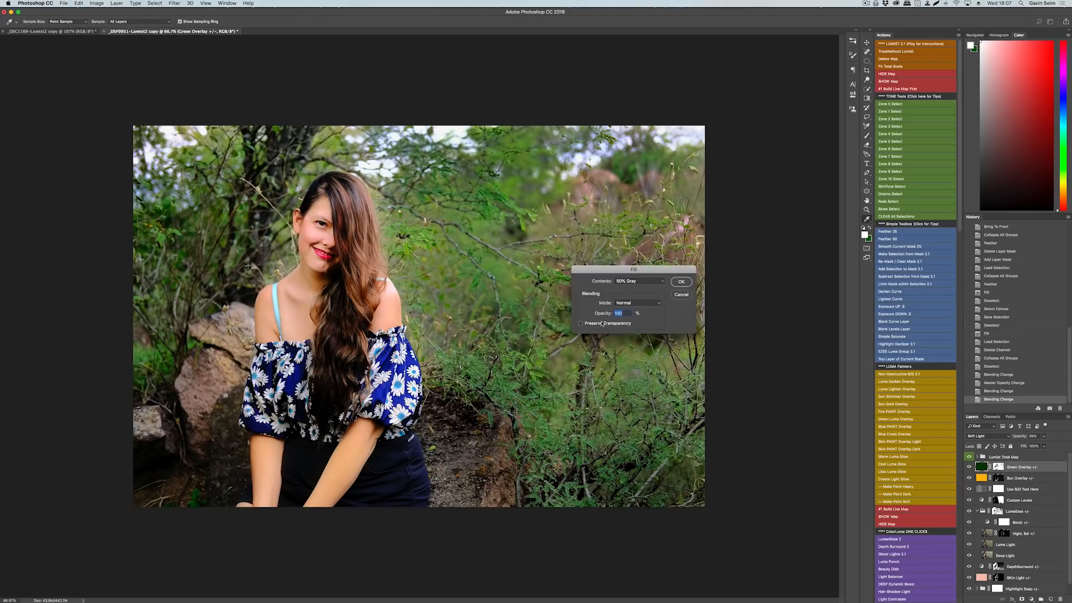
pyautogui.click(641, 281)
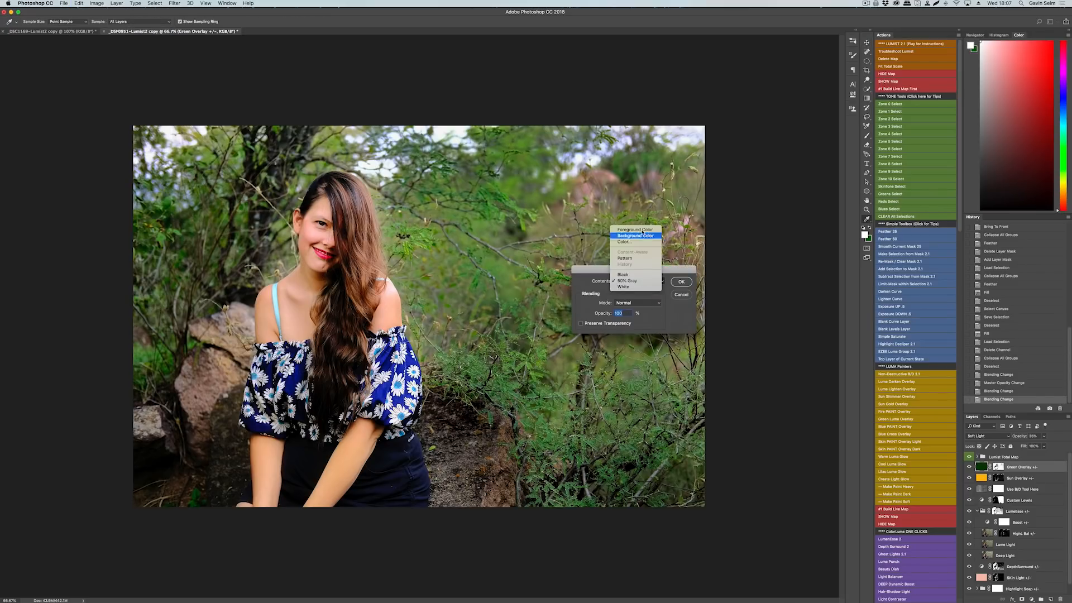
pyautogui.click(663, 302)
pyautogui.click(682, 294)
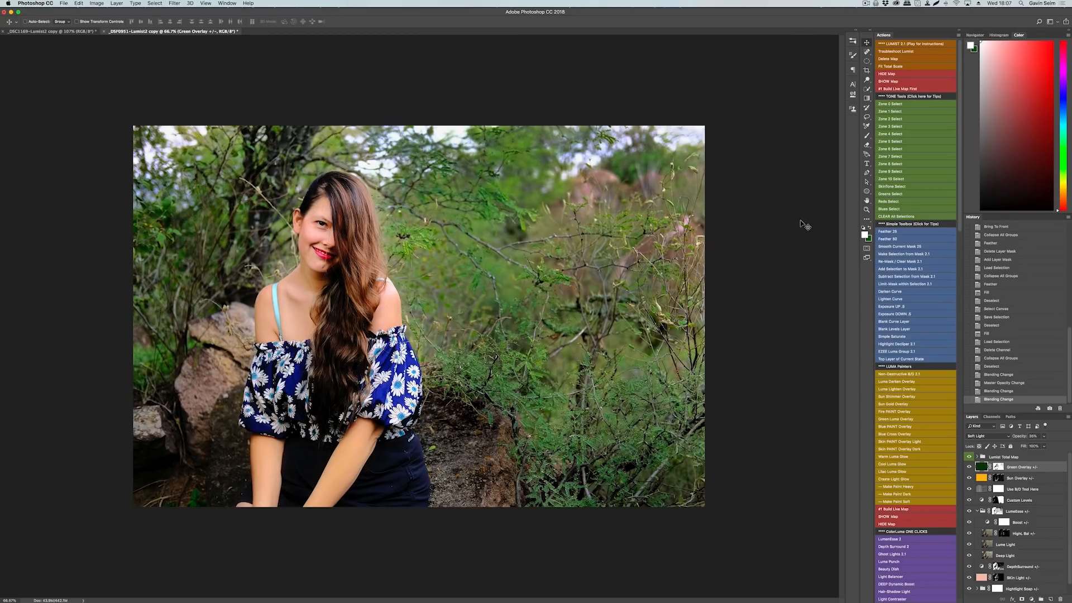
# Step: Set the background color to dark green #174808 and fill the Green Overlay layer with it
pyautogui.click(868, 239)
pyautogui.click(675, 302)
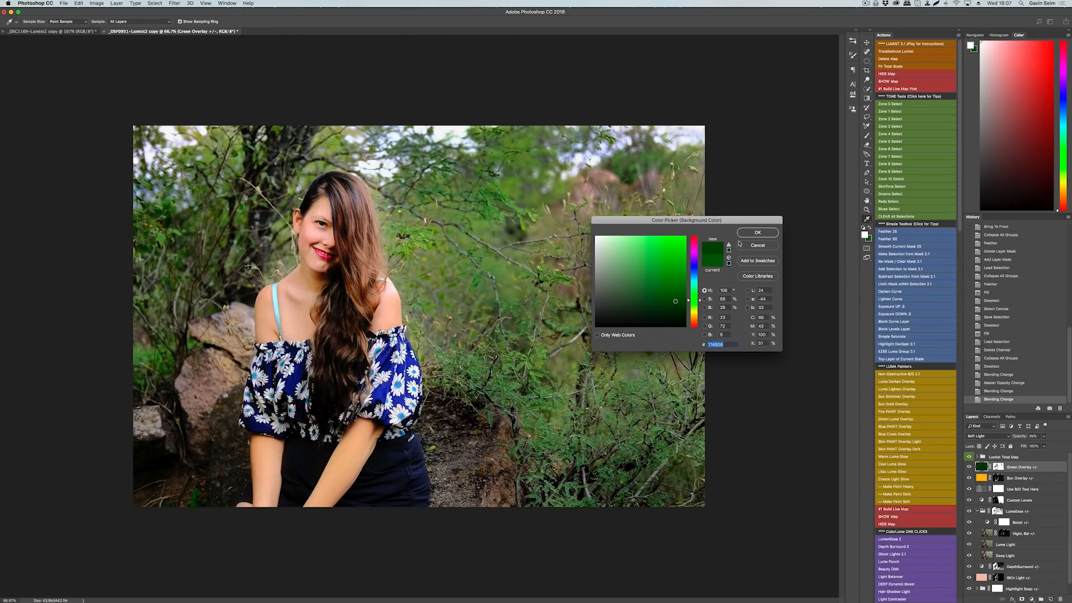
pyautogui.click(758, 232)
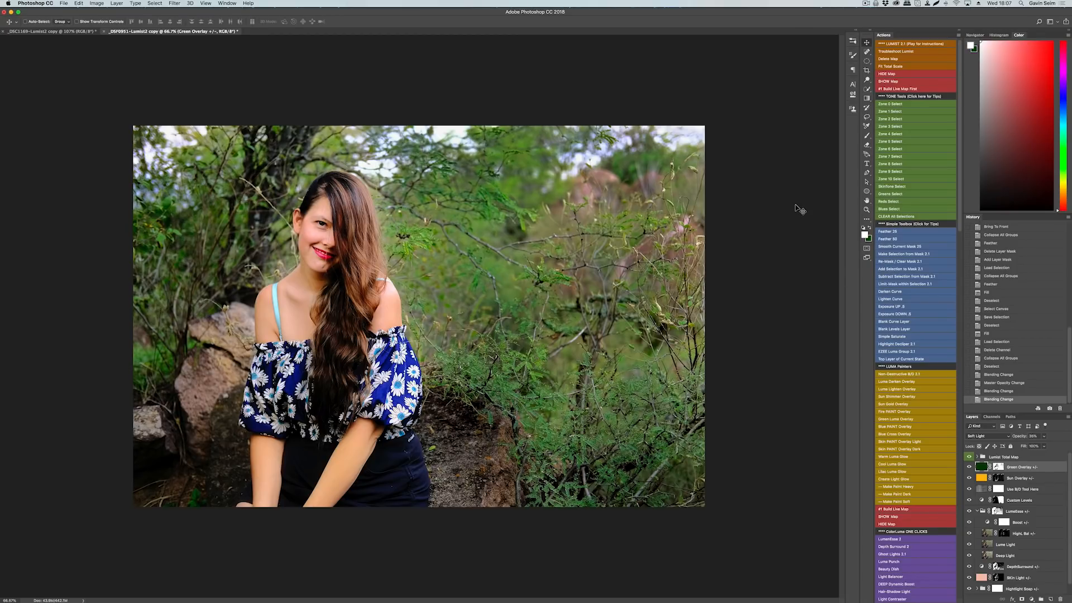
pyautogui.press('super+BackSpace')
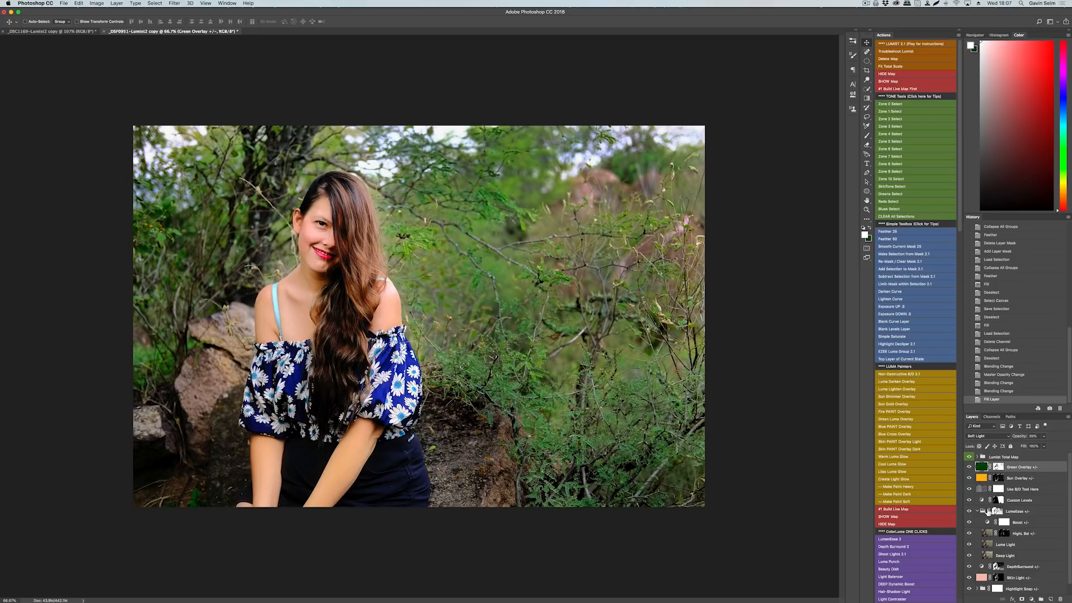
# Step: Lower the Green Overlay layer's opacity slightly and compare the portrait with and without the layer
pyautogui.moveTo(1015, 440); pyautogui.dragTo(1009, 440)
pyautogui.click(969, 466)
pyautogui.click(969, 466)
pyautogui.click(969, 467)
pyautogui.click(969, 468)
pyautogui.click(969, 468)
pyautogui.click(969, 467)
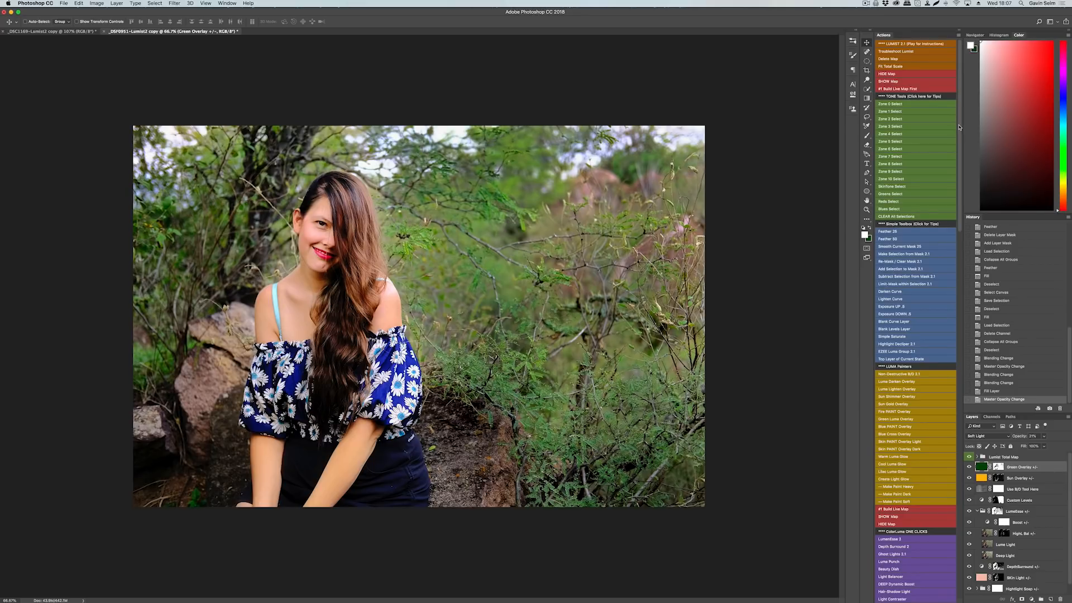
# Step: Run the Hair-Shadow Light action to add the HLight group and inspect its effect on the subject up close
pyautogui.scroll(-3, 958, 126)
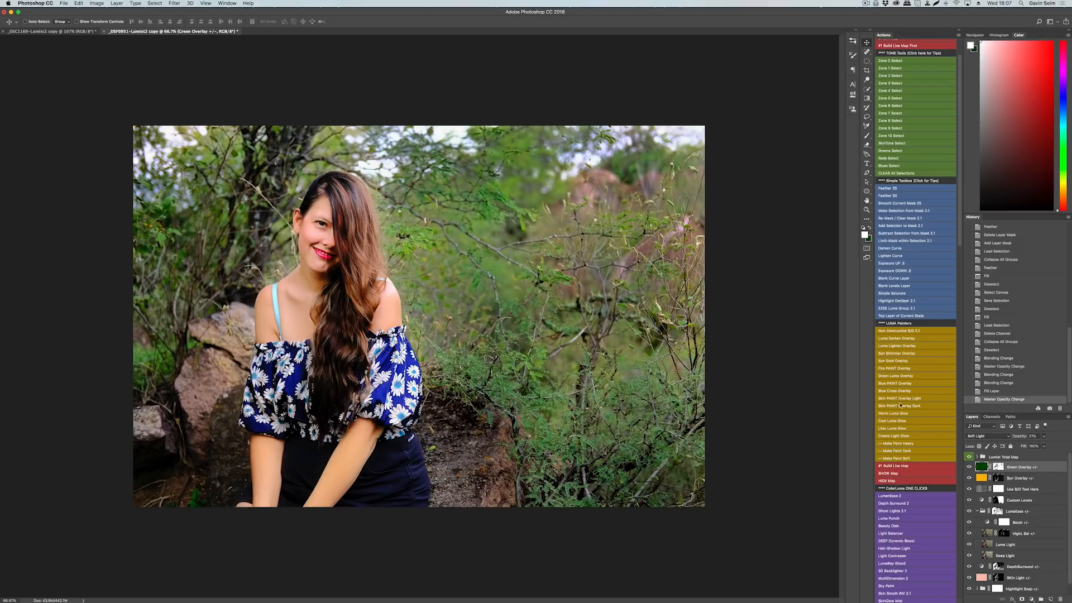
pyautogui.moveTo(955, 212); pyautogui.dragTo(962, 286)
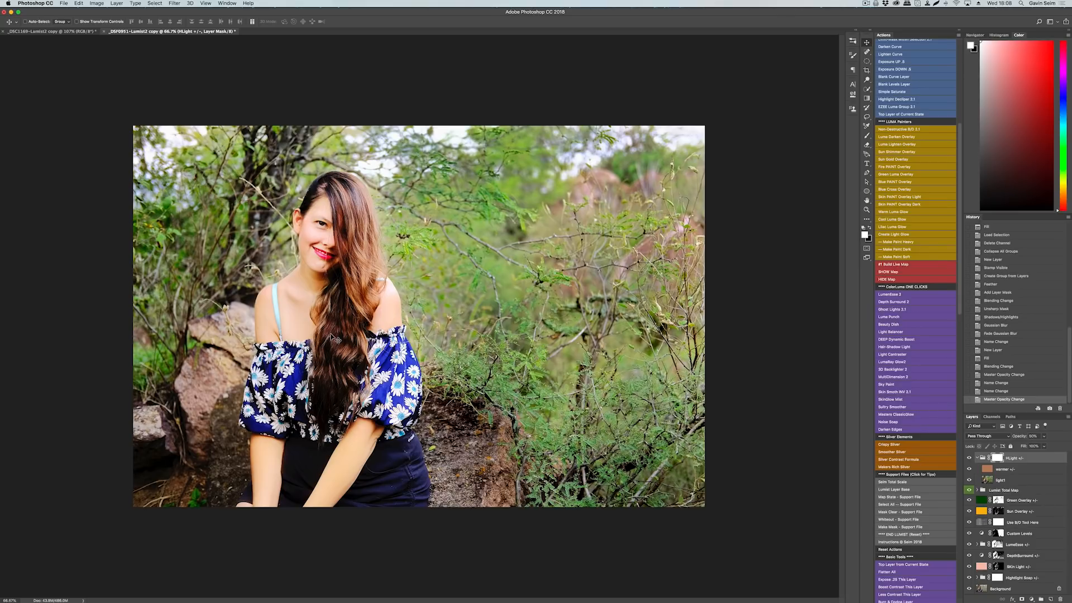
pyautogui.moveTo(961, 267); pyautogui.dragTo(961, 207)
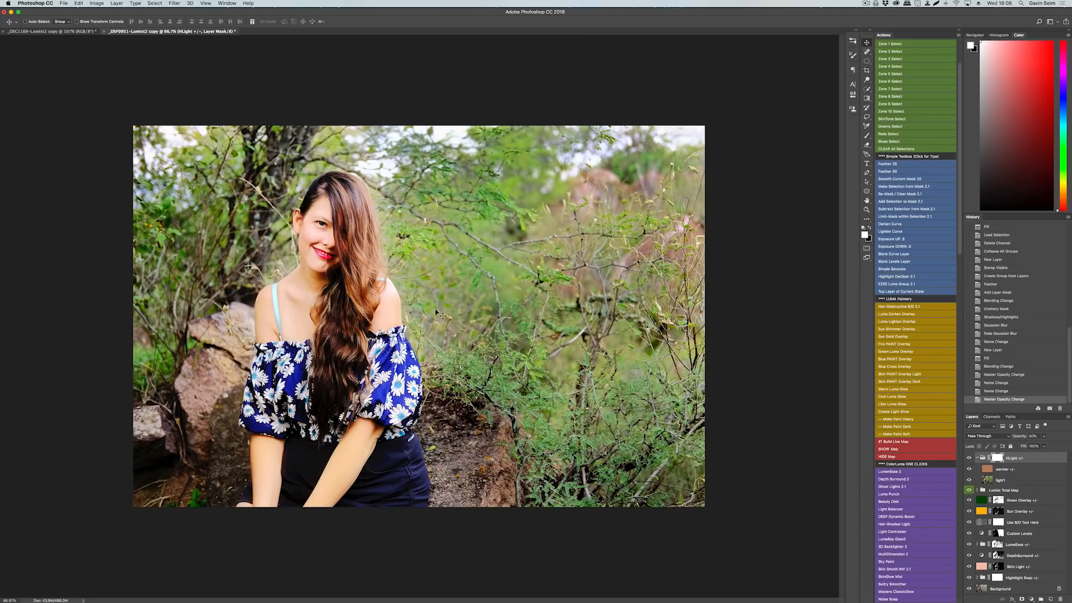
pyautogui.scroll(5, 336, 308)
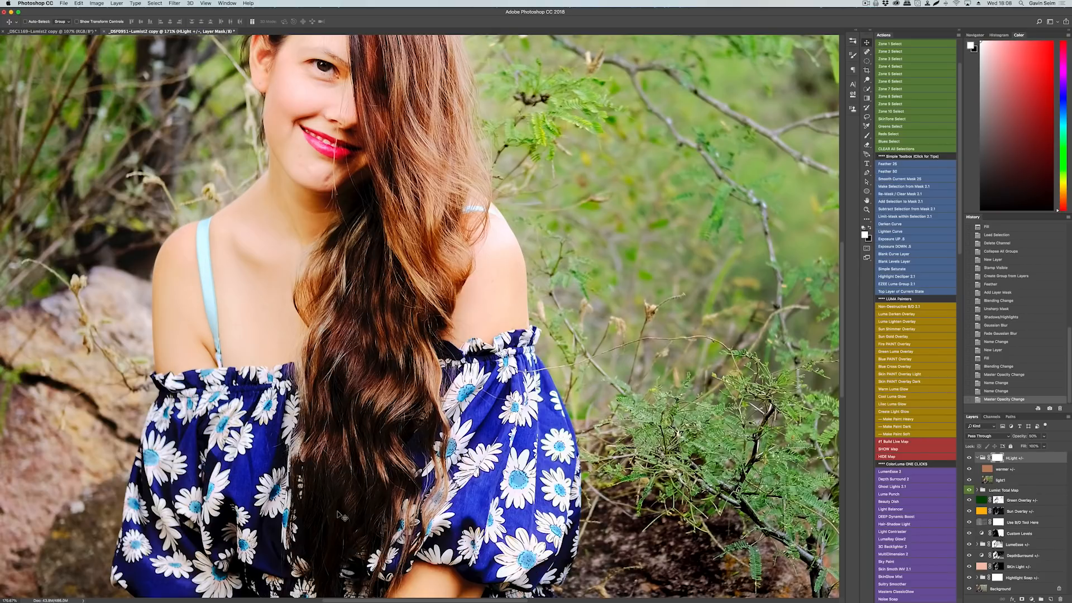
pyautogui.scroll(-3, 339, 513)
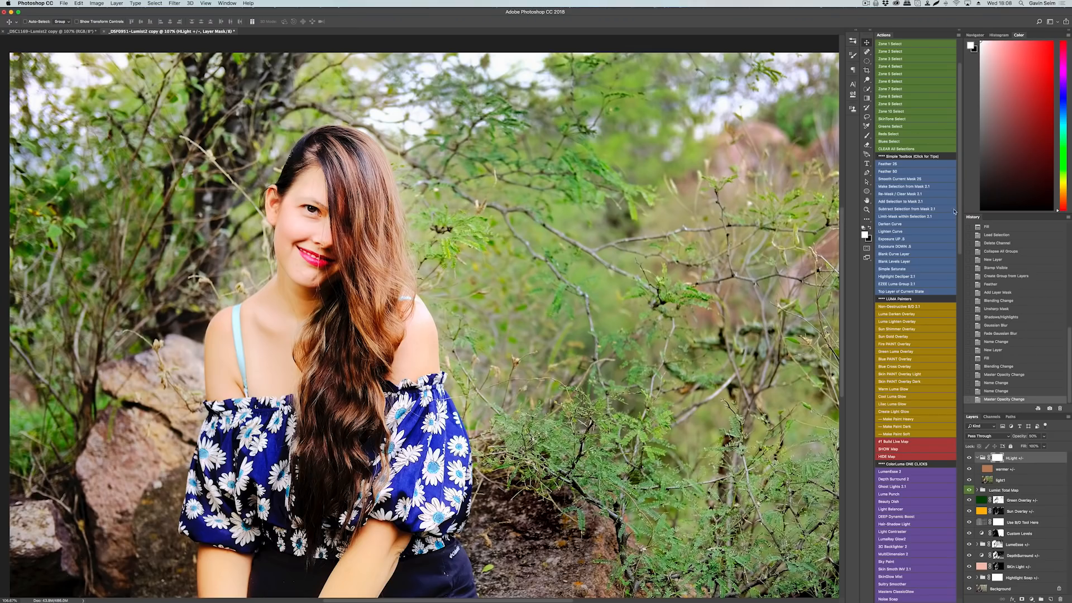
# Step: Show the Lumist tonal map over the whole portrait to read the shadow zones
pyautogui.moveTo(961, 229); pyautogui.dragTo(964, 153)
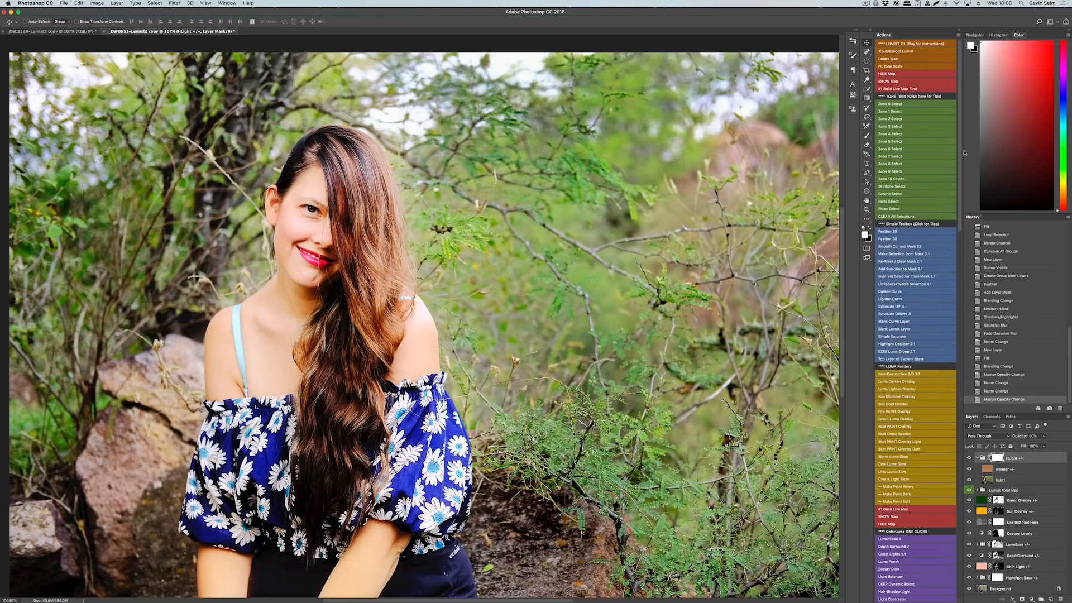
pyautogui.click(893, 83)
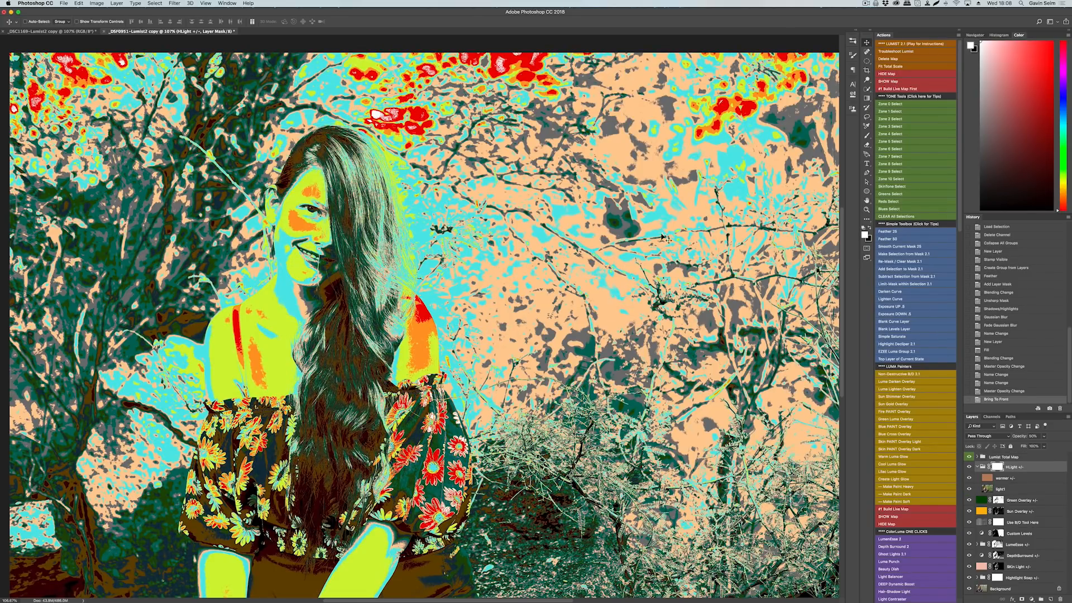
pyautogui.press('super+minus')
pyautogui.press('super+minus')
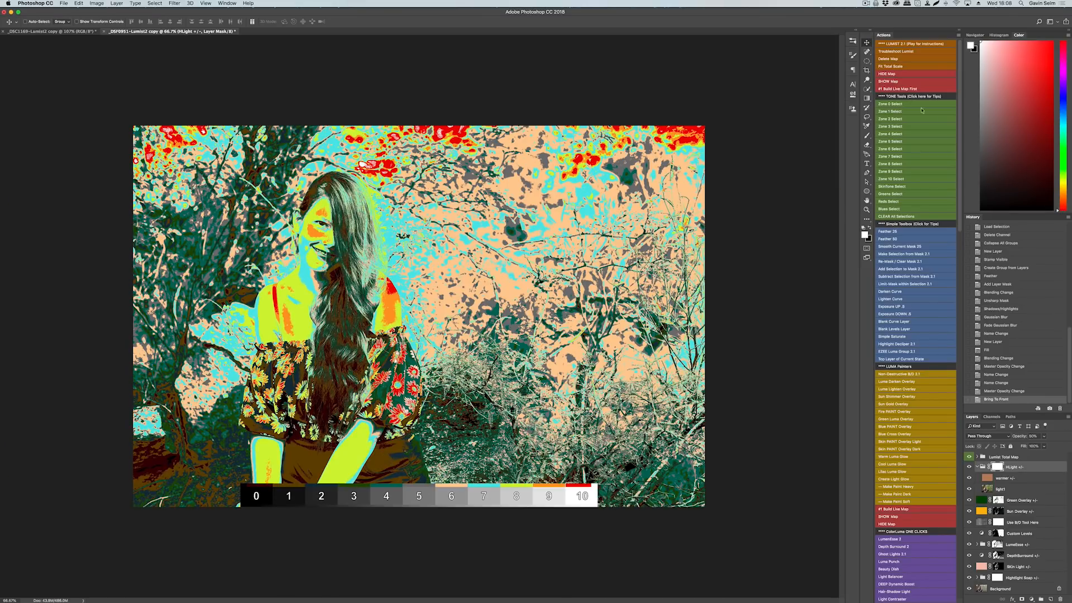
# Step: Select Zone 1, feather the selection with Feather 25, and re-mask the HLight group to it
pyautogui.click(888, 112)
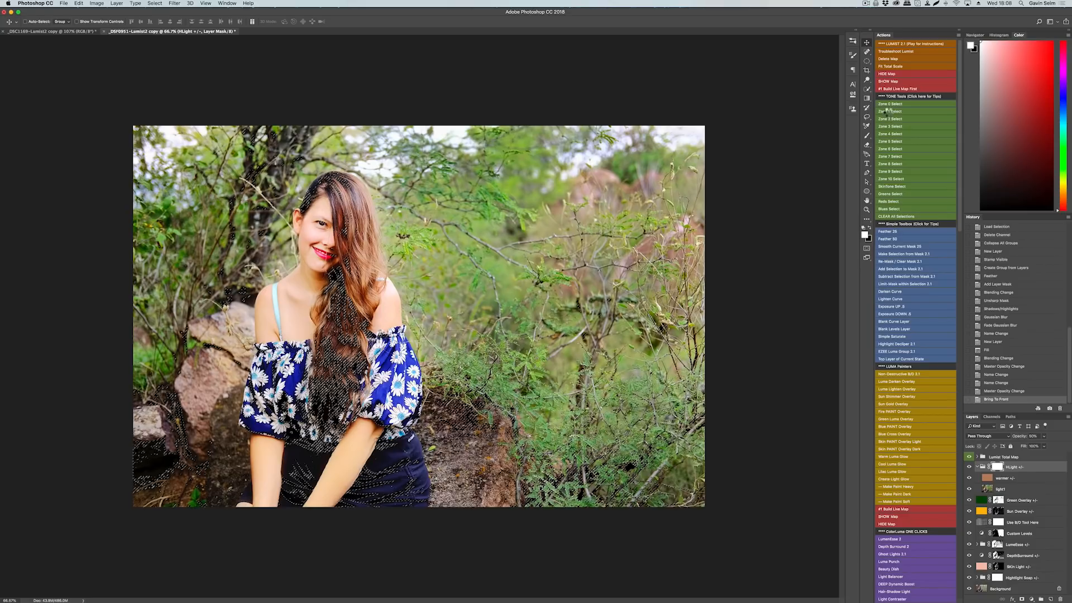
pyautogui.click(889, 115)
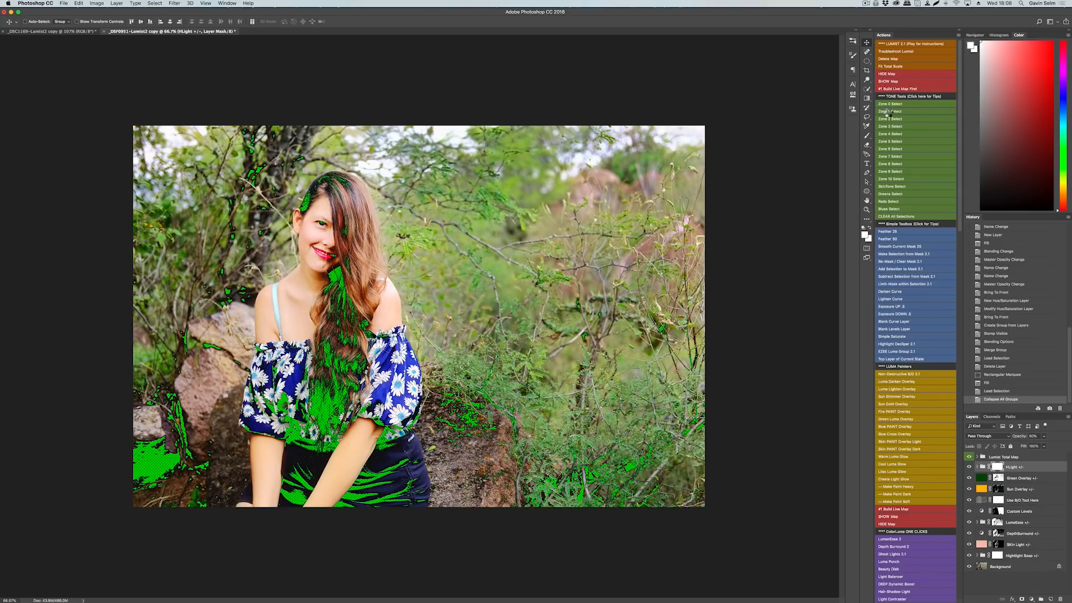
pyautogui.click(889, 230)
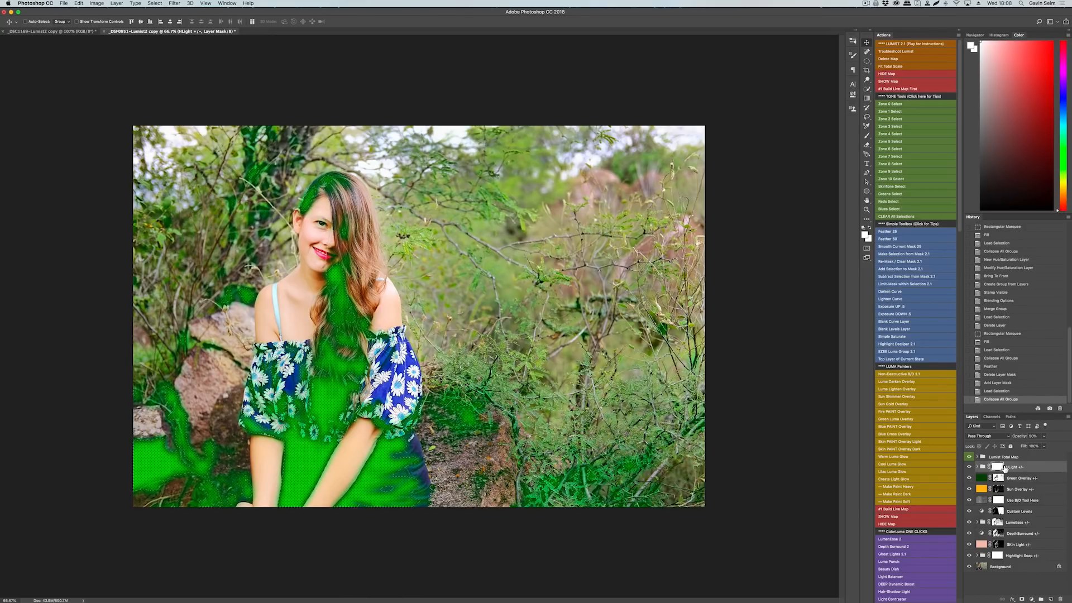
pyautogui.click(1024, 467)
pyautogui.click(893, 261)
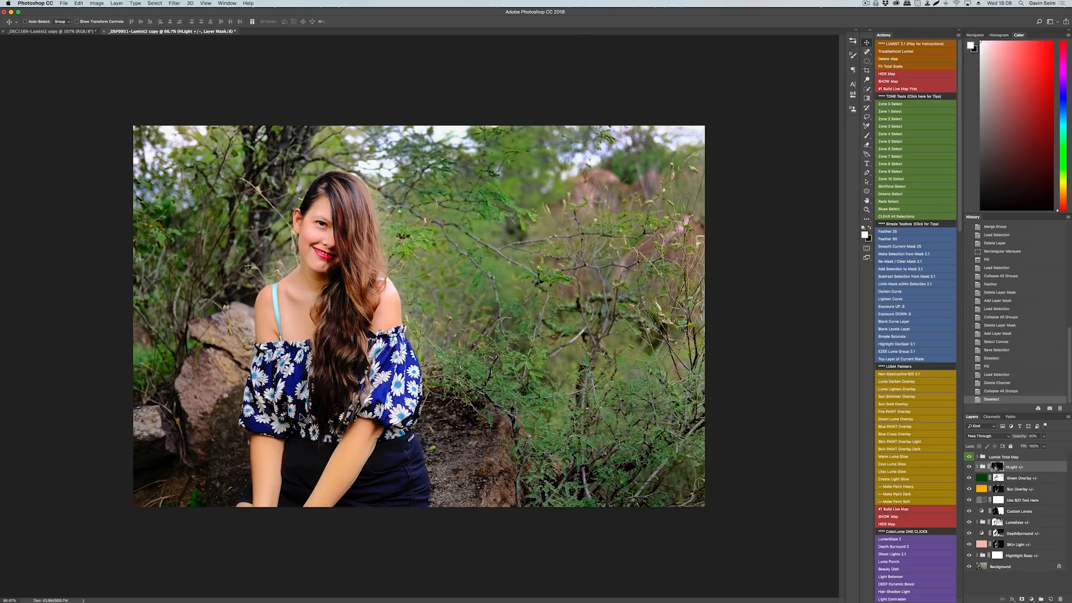
# Step: Run the Ghost Lights 2.1 action, collapse its group, and compare the portrait with and without it
pyautogui.scroll(5, 332, 398)
pyautogui.scroll(-5, 347, 400)
pyautogui.scroll(-2, 915, 549)
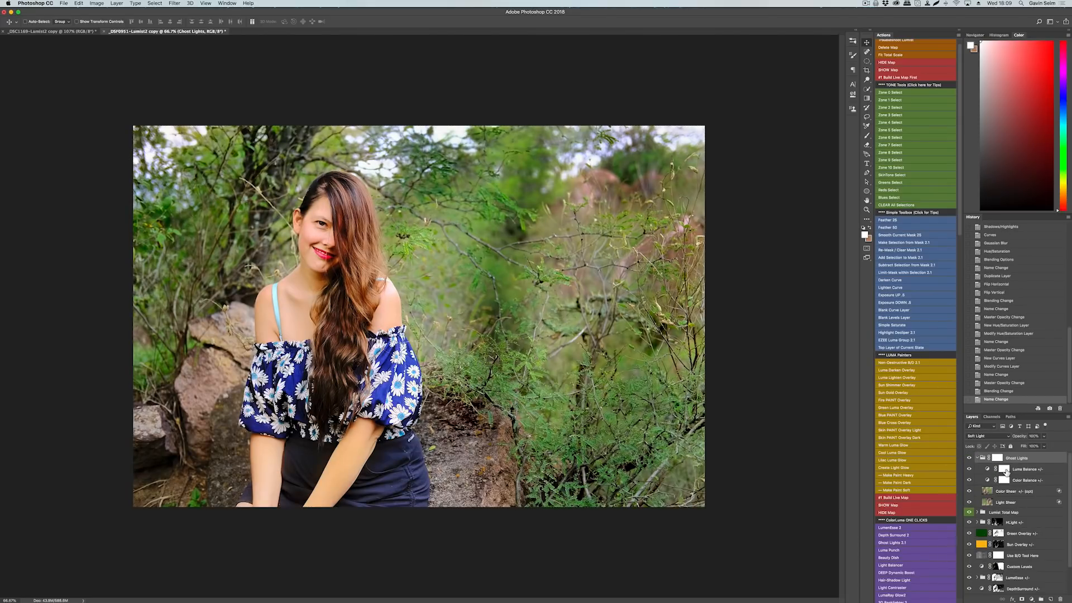
pyautogui.scroll(-5, 924, 485)
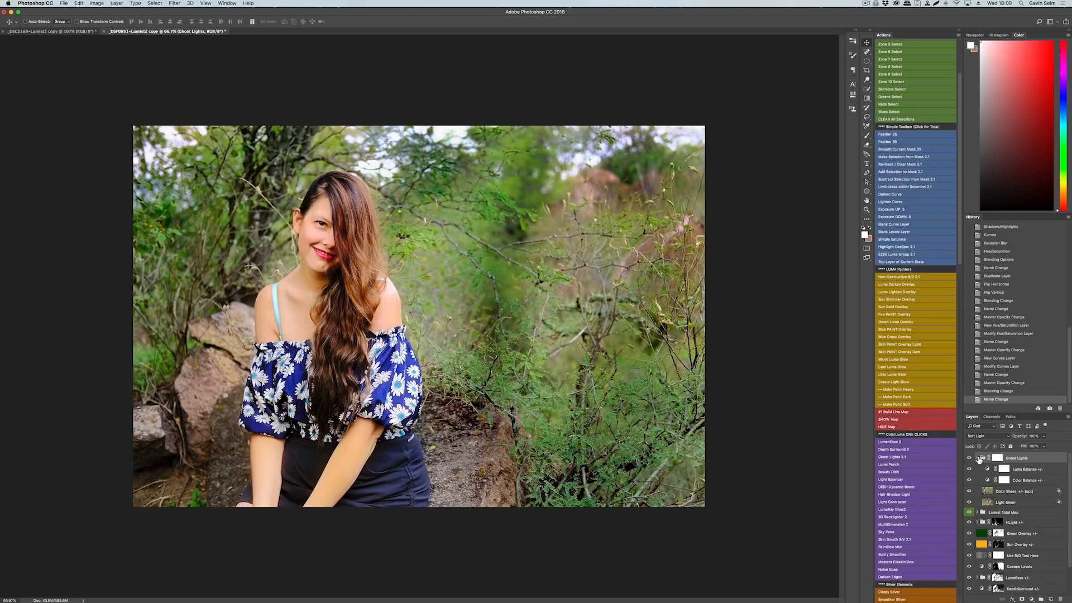
pyautogui.click(977, 458)
pyautogui.click(969, 458)
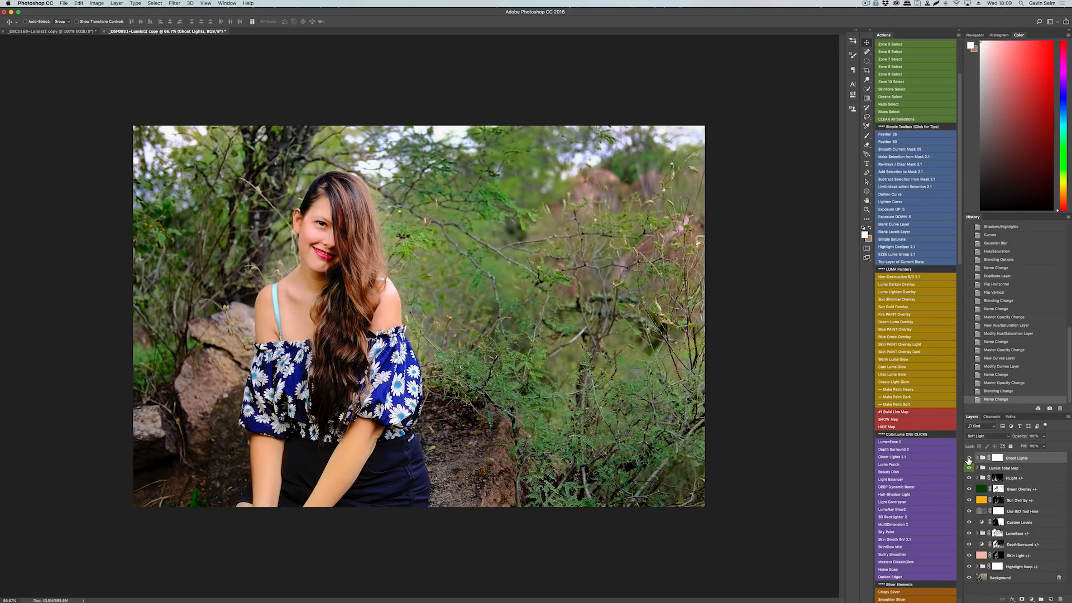
pyautogui.click(969, 458)
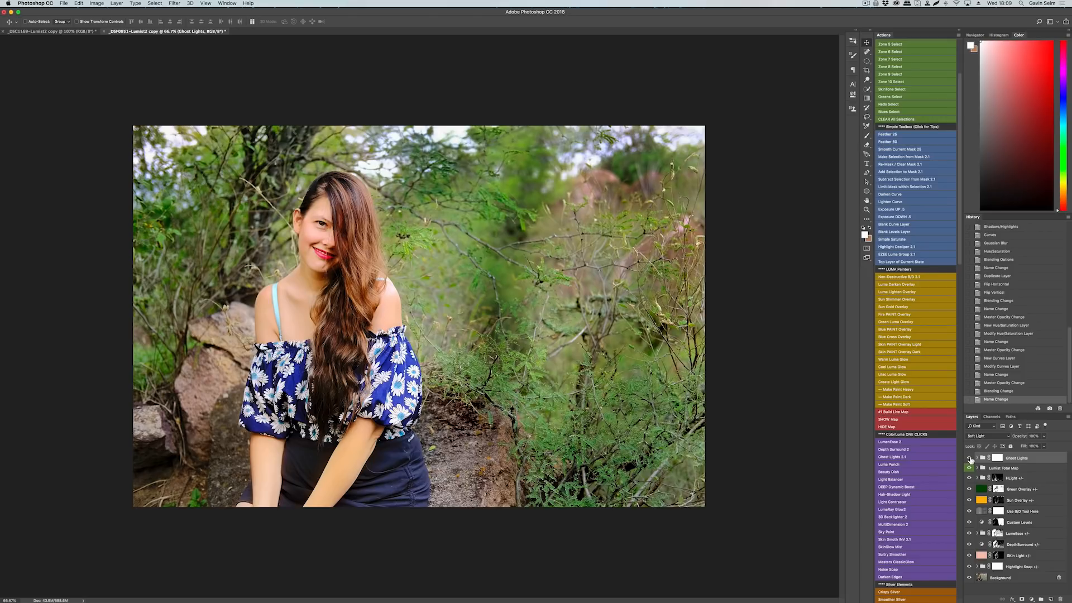
# Step: Lower the opacity of the Color Balance layer in the Ghost Lights group and toggle the Luma Balance layer to compare
pyautogui.click(978, 457)
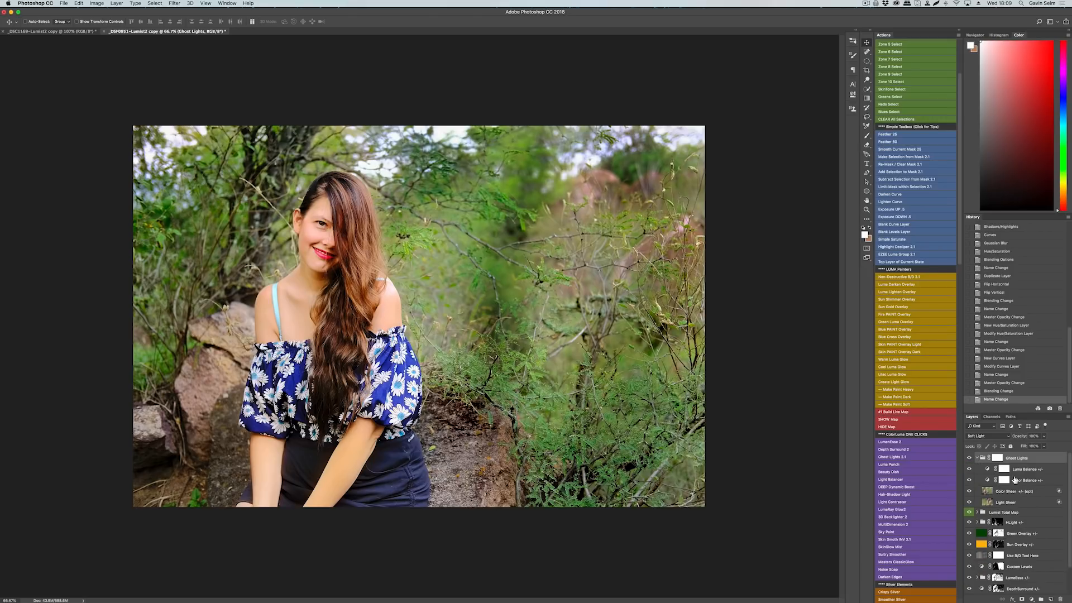
pyautogui.click(1033, 471)
pyautogui.click(1025, 481)
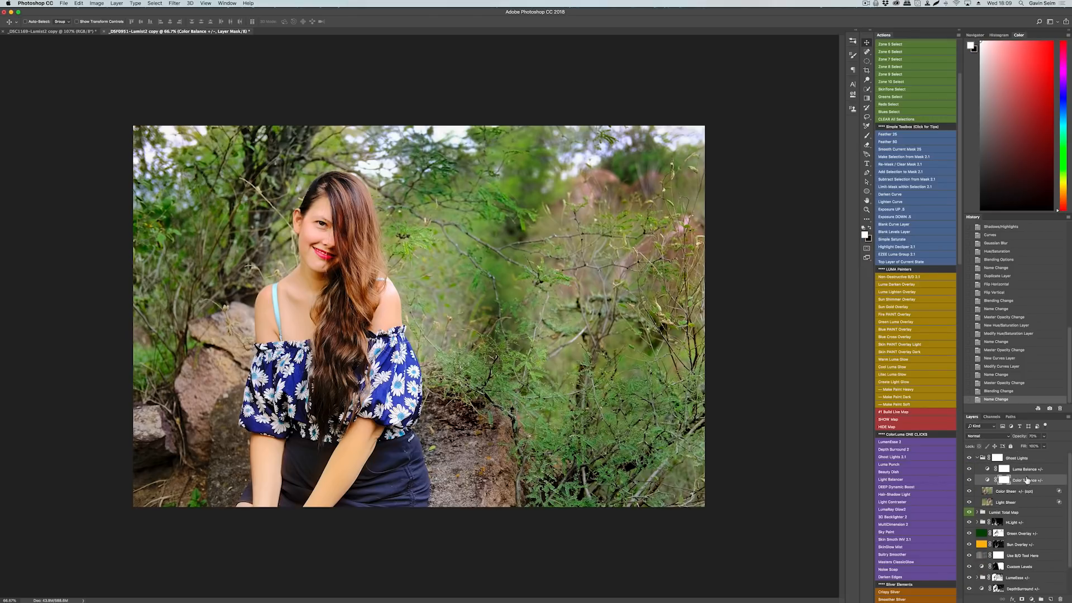
pyautogui.click(1030, 472)
pyautogui.click(1024, 481)
pyautogui.moveTo(1025, 436); pyautogui.dragTo(1012, 439)
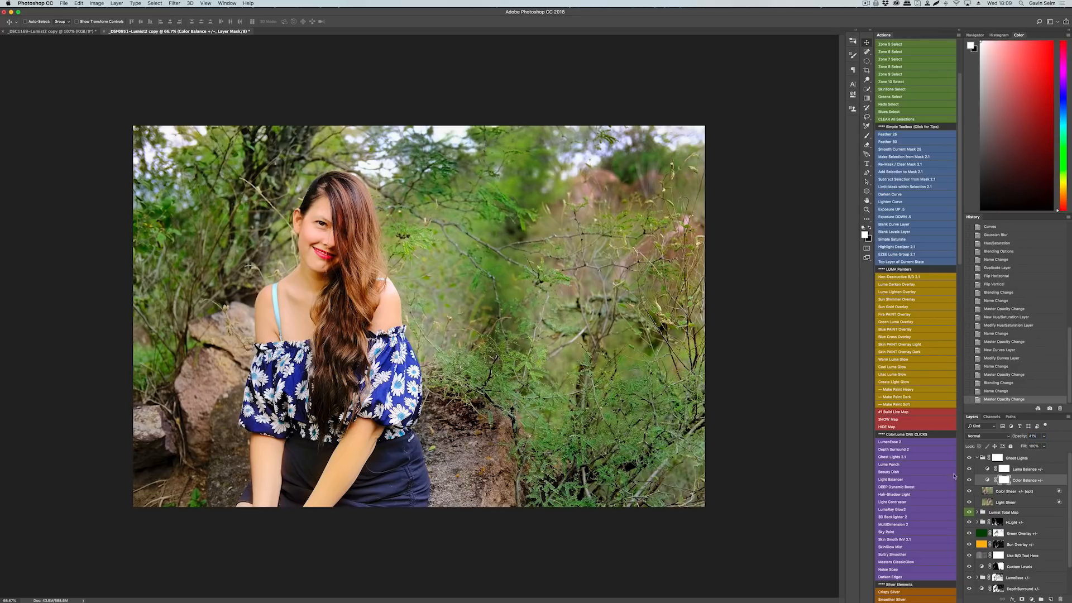
pyautogui.click(969, 469)
pyautogui.click(969, 470)
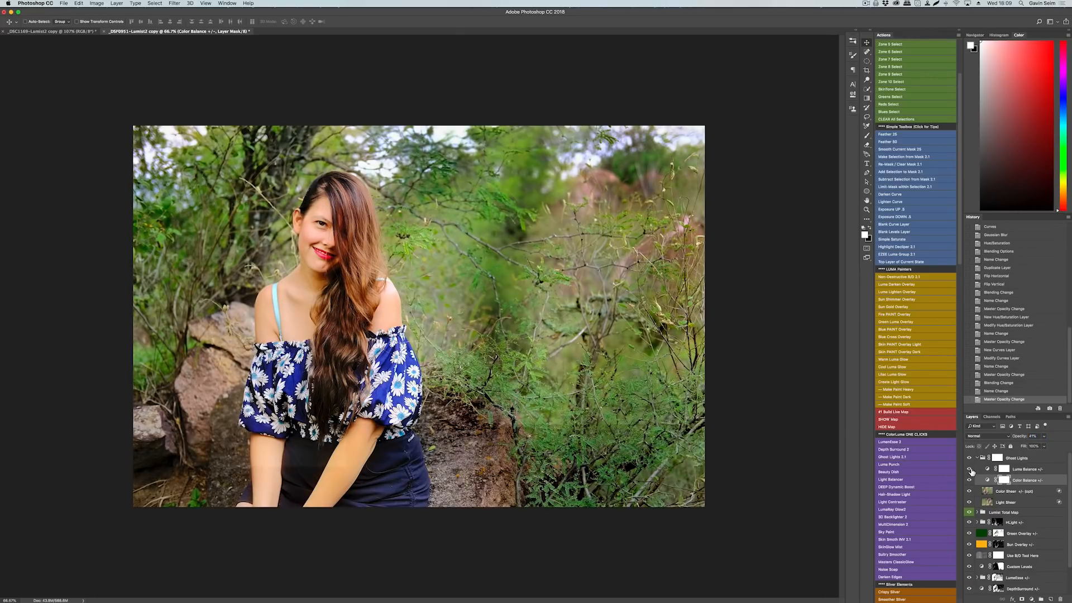
# Step: Collapse the Ghost Lights group, toggle its visibility, and compare the portrait with and without the effect
pyautogui.click(971, 459)
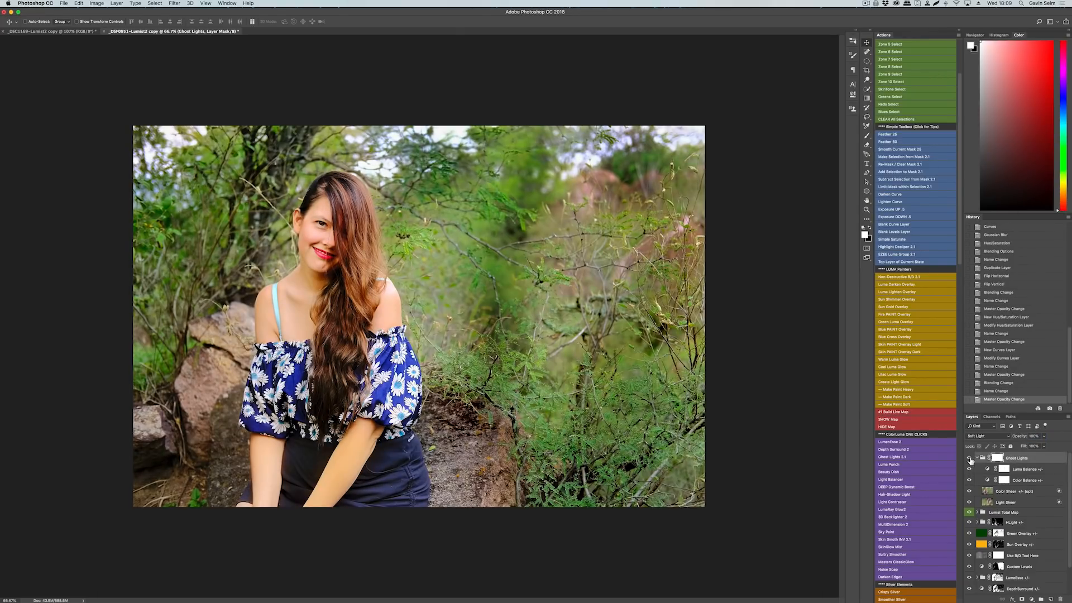
pyautogui.click(977, 458)
pyautogui.click(969, 458)
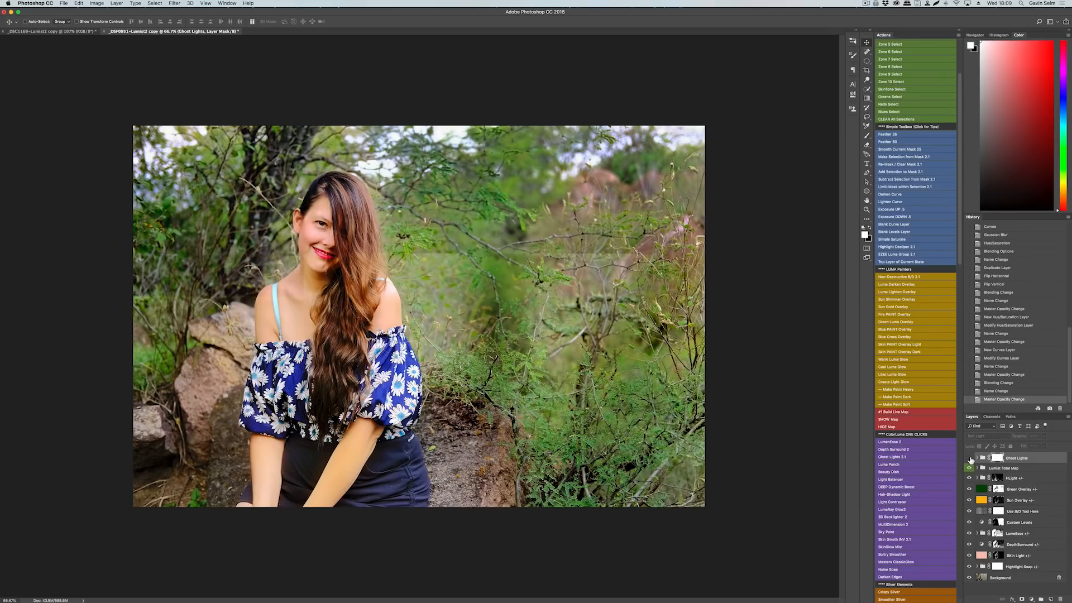
pyautogui.click(969, 458)
pyautogui.scroll(5, 357, 244)
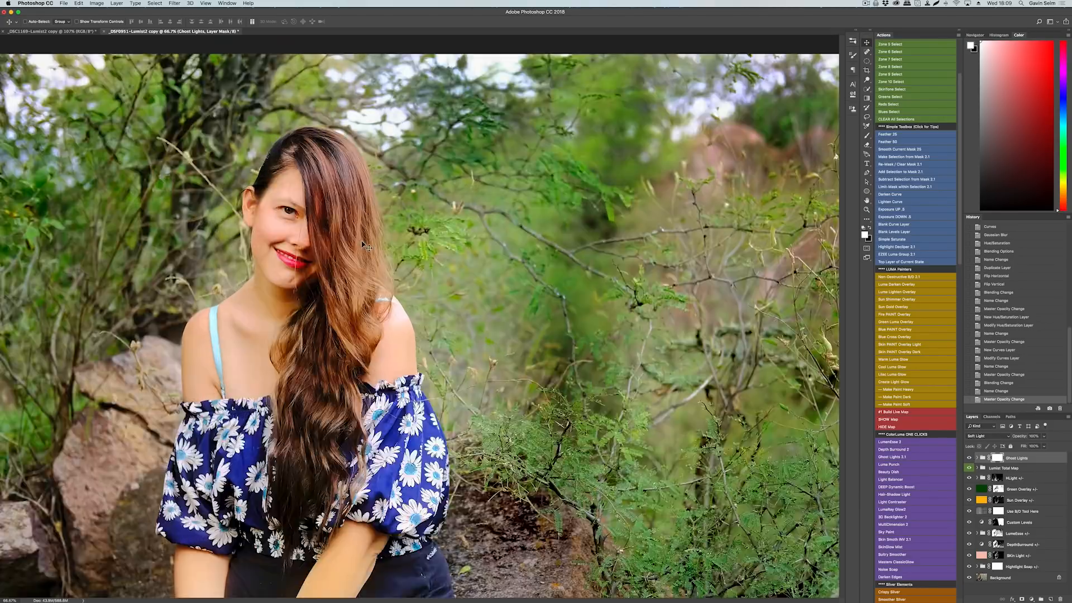
pyautogui.scroll(-3, 445, 302)
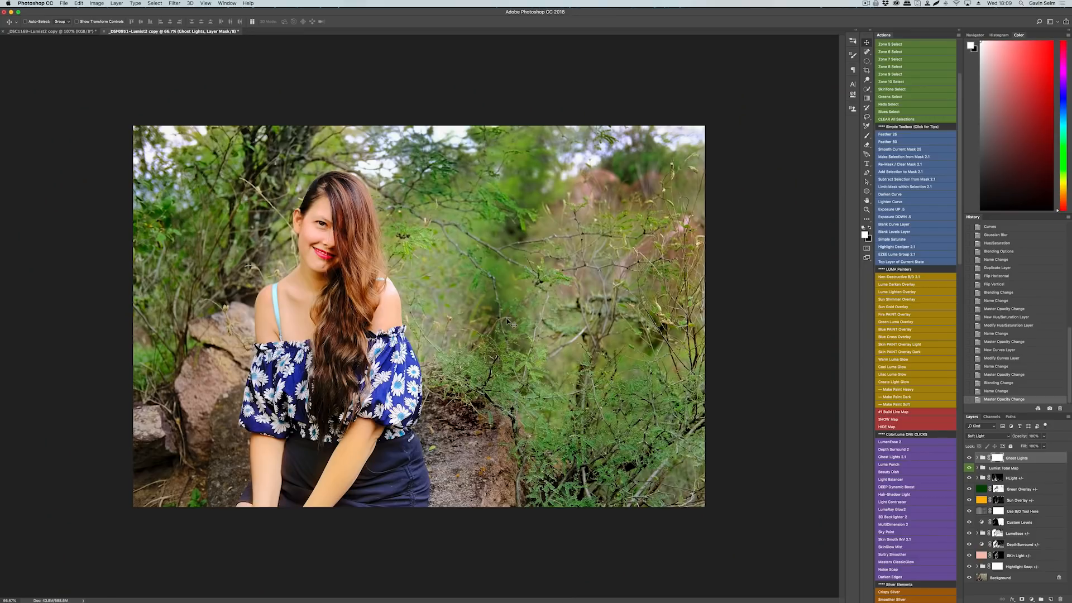
pyautogui.scroll(-2, 512, 322)
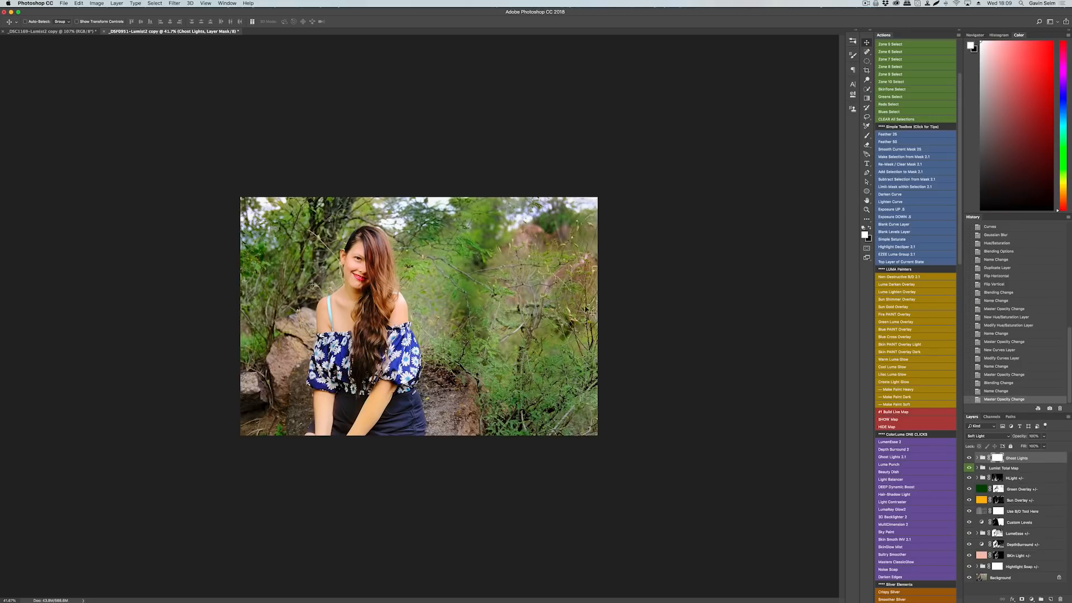
# Step: Add a Darken Curve layer, raise its midtone point back toward neutral, and lower the white endpoint's output to 246
pyautogui.click(898, 195)
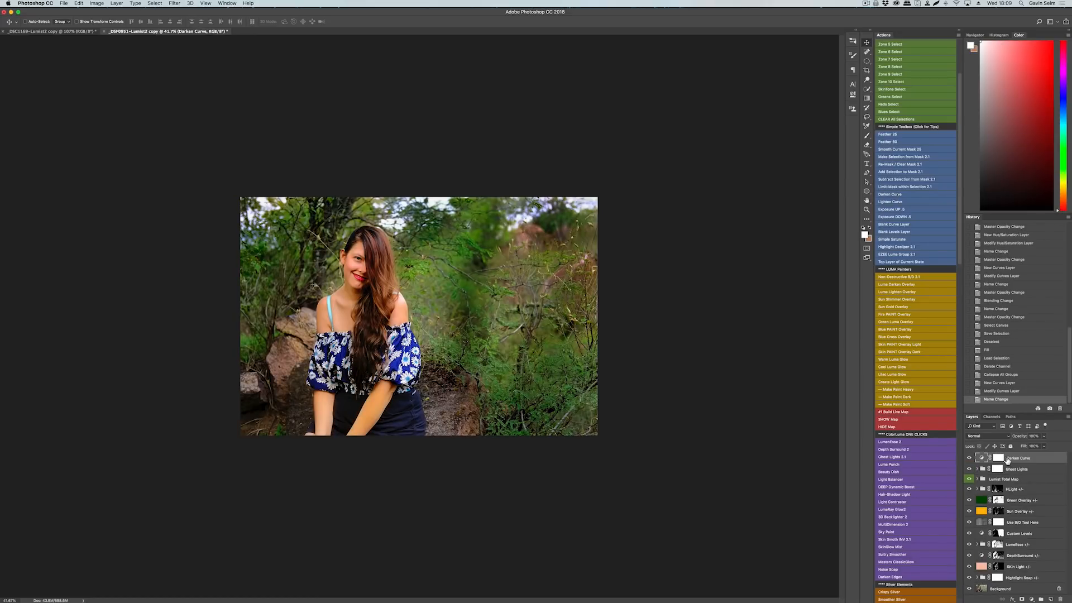
pyautogui.doubleClick(982, 458)
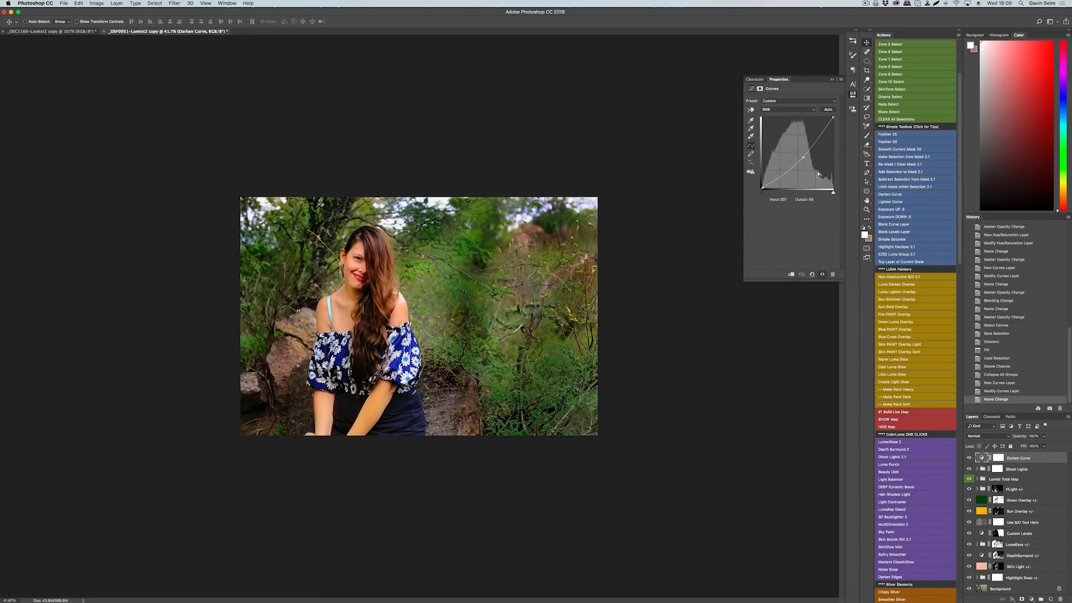
pyautogui.moveTo(803, 156)
pyautogui.mouseDown()
pyautogui.moveTo(788, 165)
pyautogui.moveTo(798, 153)
pyautogui.mouseUp()
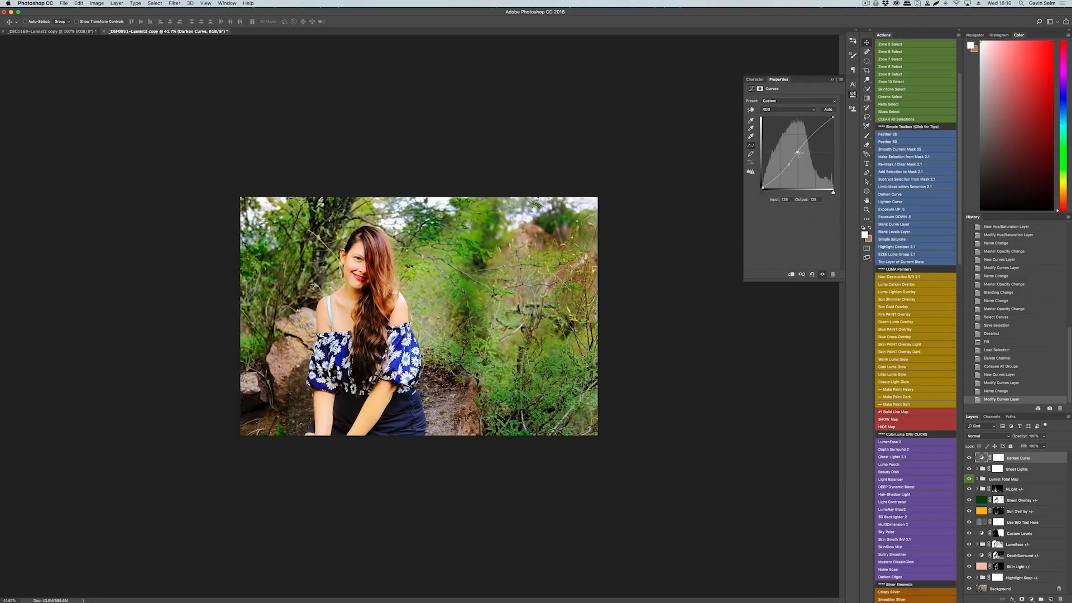
pyautogui.moveTo(833, 118); pyautogui.dragTo(836, 121)
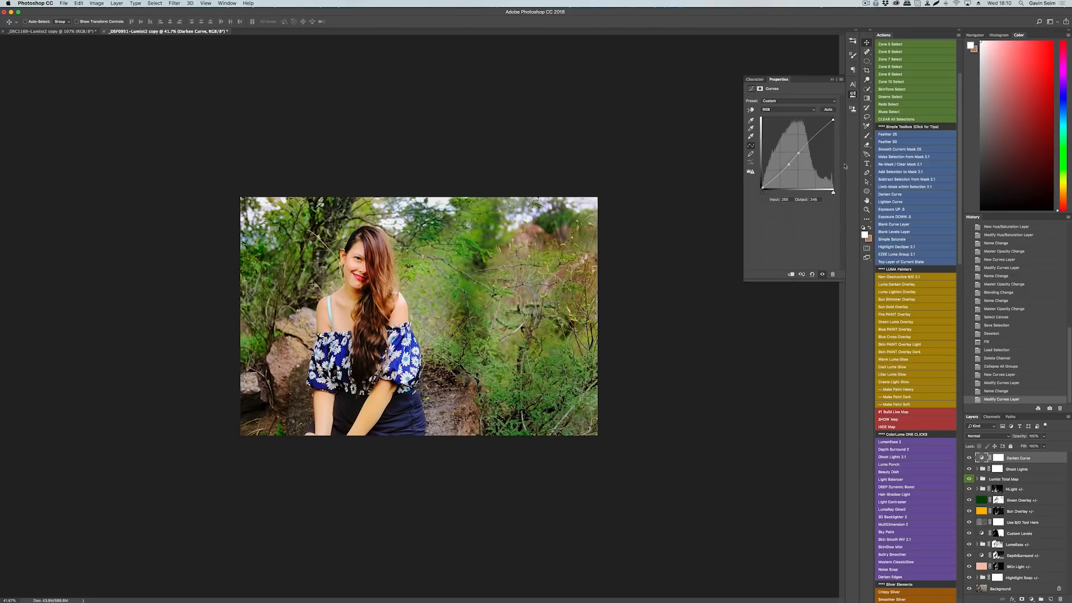
pyautogui.click(852, 95)
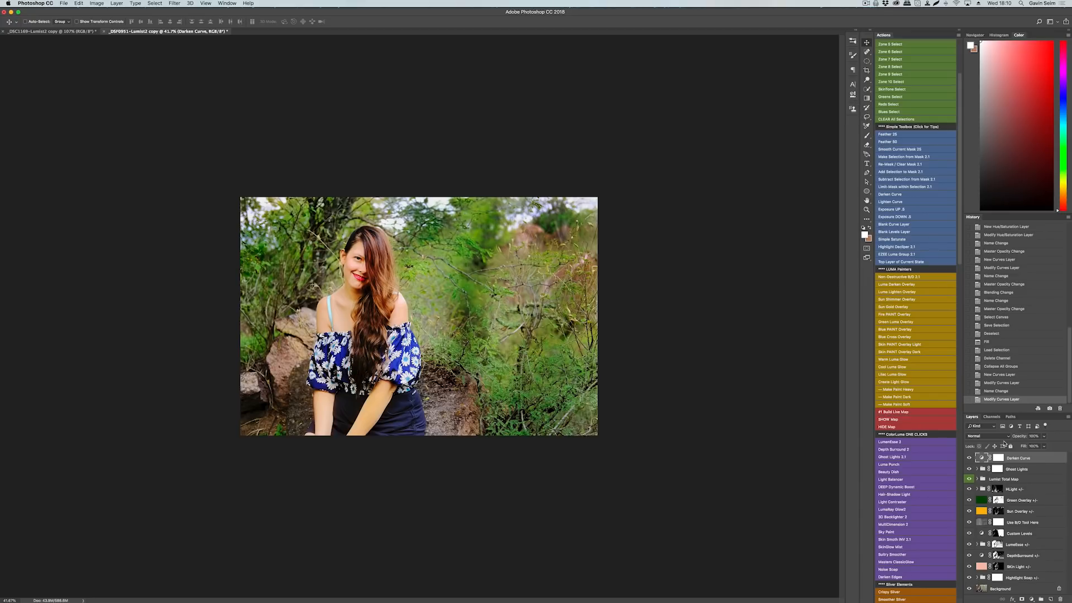
# Step: Lower the Darken Curve layer's opacity to 54% and compare the portrait with and without it
pyautogui.moveTo(1016, 439); pyautogui.dragTo(998, 439)
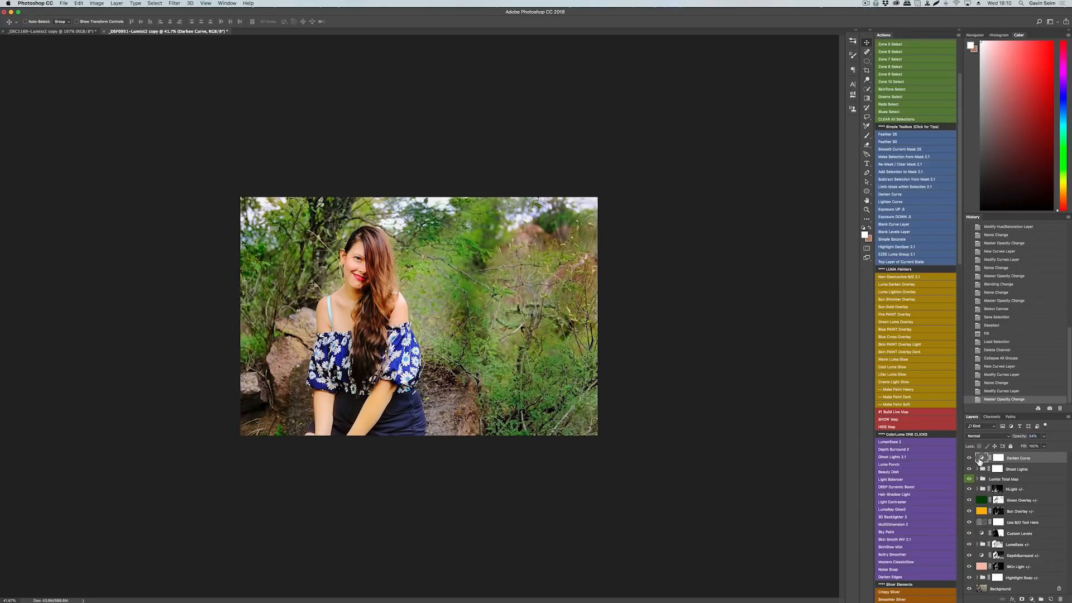
pyautogui.click(970, 457)
pyautogui.click(969, 457)
# Step: Run the Darken Edges action and soften its group mask with repeated Smooth Current Mask 25 passes
pyautogui.click(899, 576)
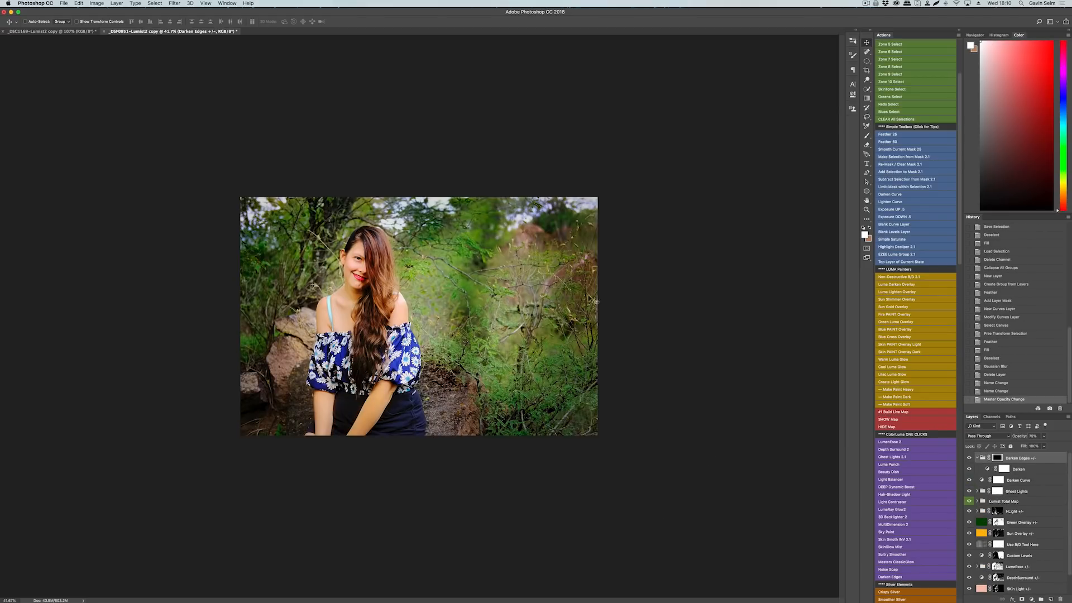
pyautogui.click(999, 459)
pyautogui.click(901, 149)
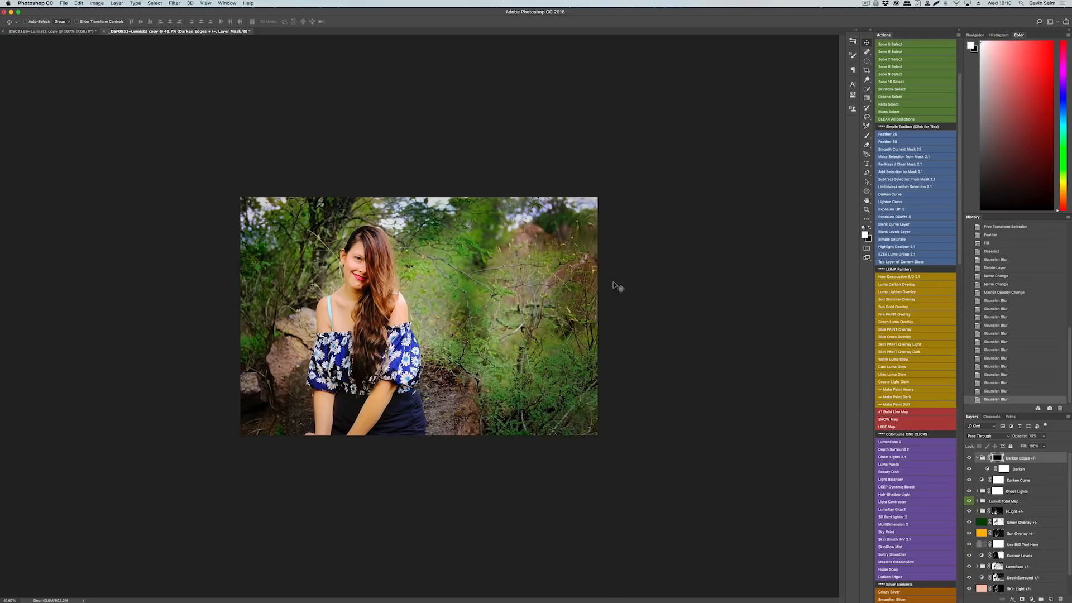
pyautogui.scroll(5, 366, 310)
pyautogui.hotkey('ctrl', '0')
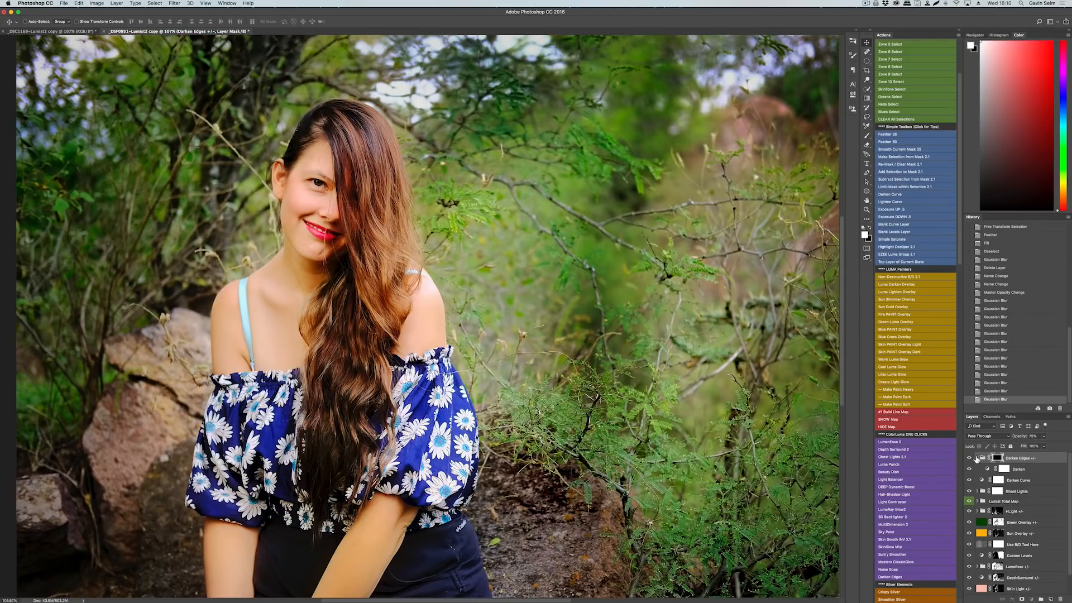
# Step: Collapse the Darken Edges group and toggle the Ghost Lights group to check its effect across the portrait
pyautogui.click(980, 458)
pyautogui.click(1004, 480)
pyautogui.click(977, 480)
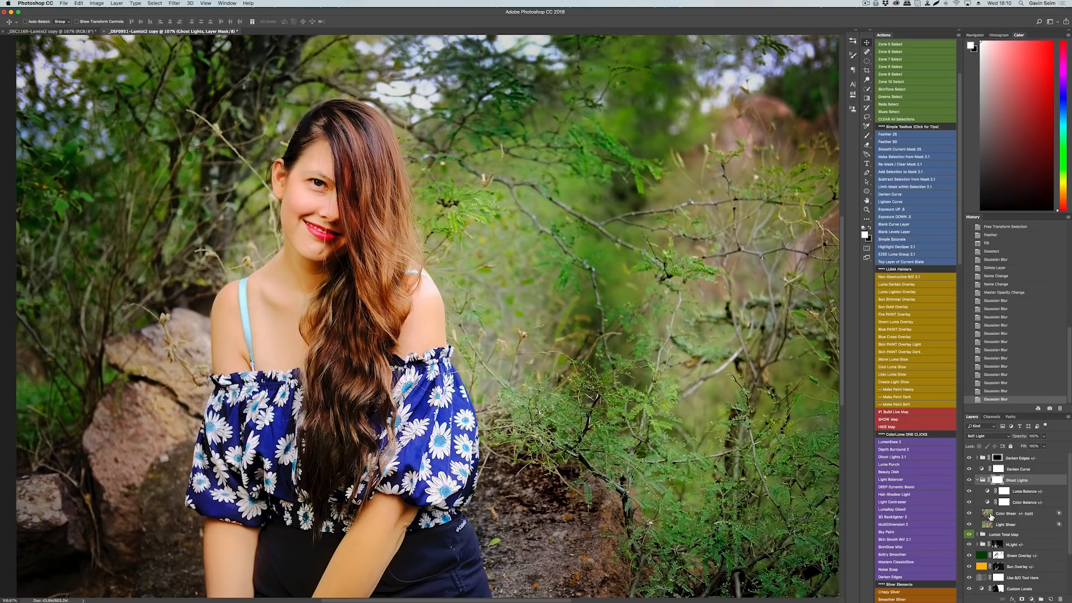
pyautogui.click(976, 481)
pyautogui.click(970, 480)
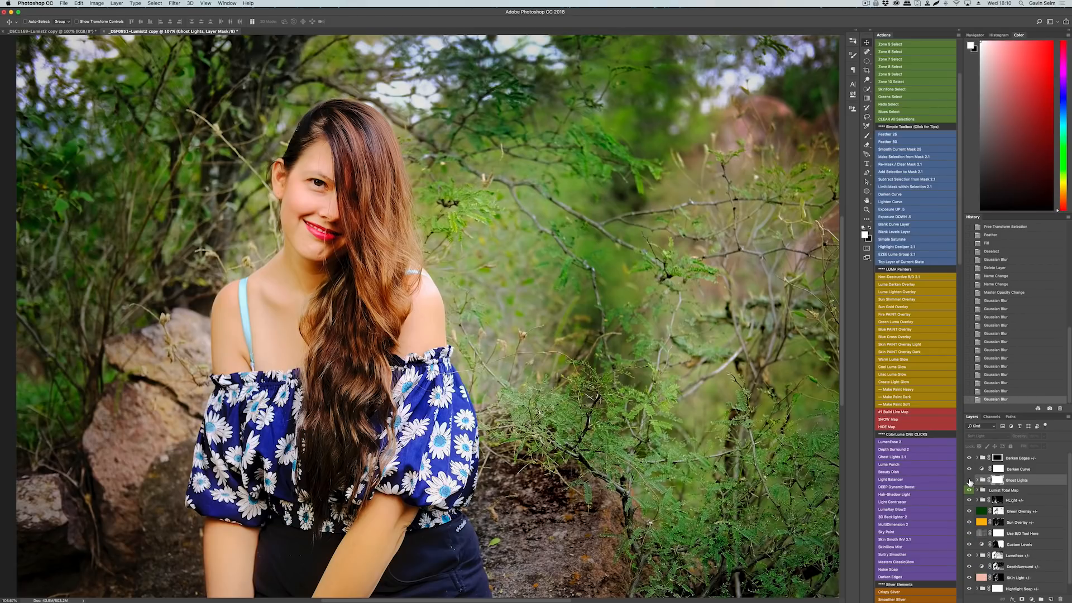
pyautogui.press('super+minus')
pyautogui.press('super+minus')
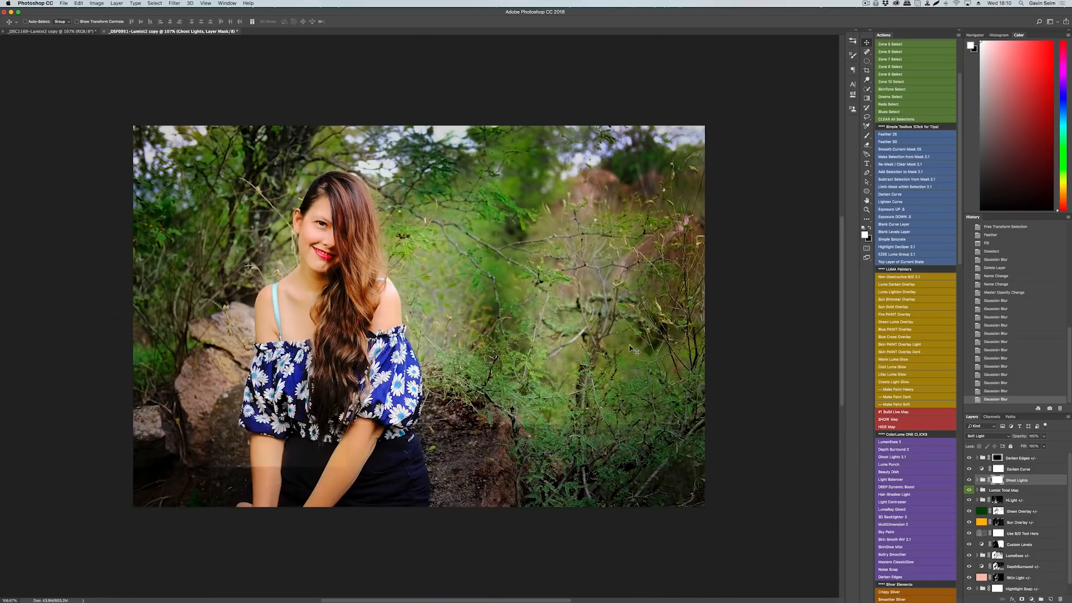
# Step: Paint black on the Ghost Lights group mask over the background foliage beside the woman to hide the effect there
pyautogui.click(989, 480)
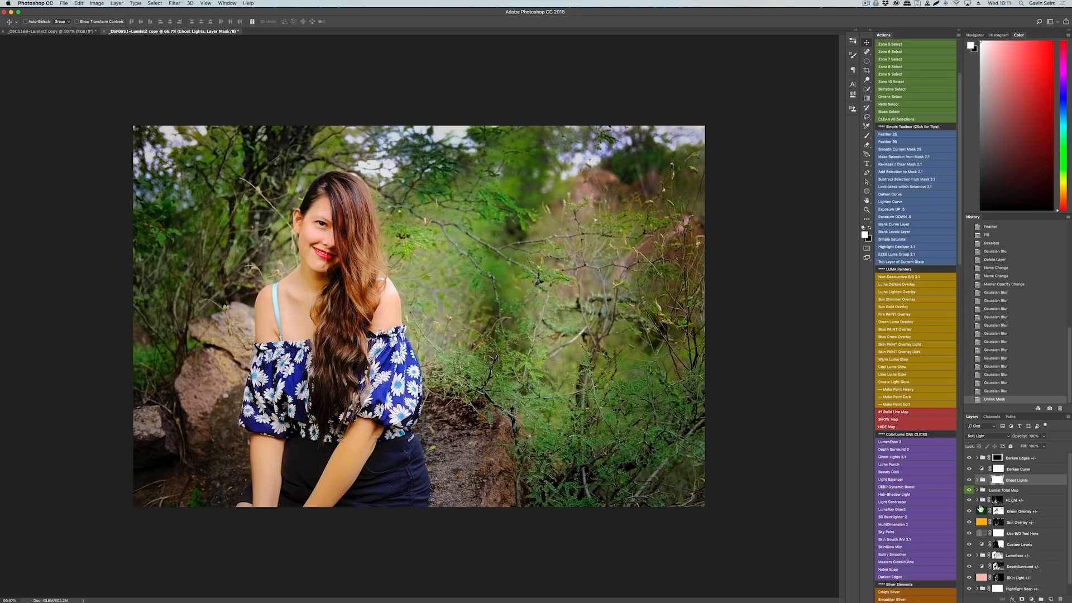
pyautogui.click(968, 480)
pyautogui.click(969, 480)
pyautogui.press('b')
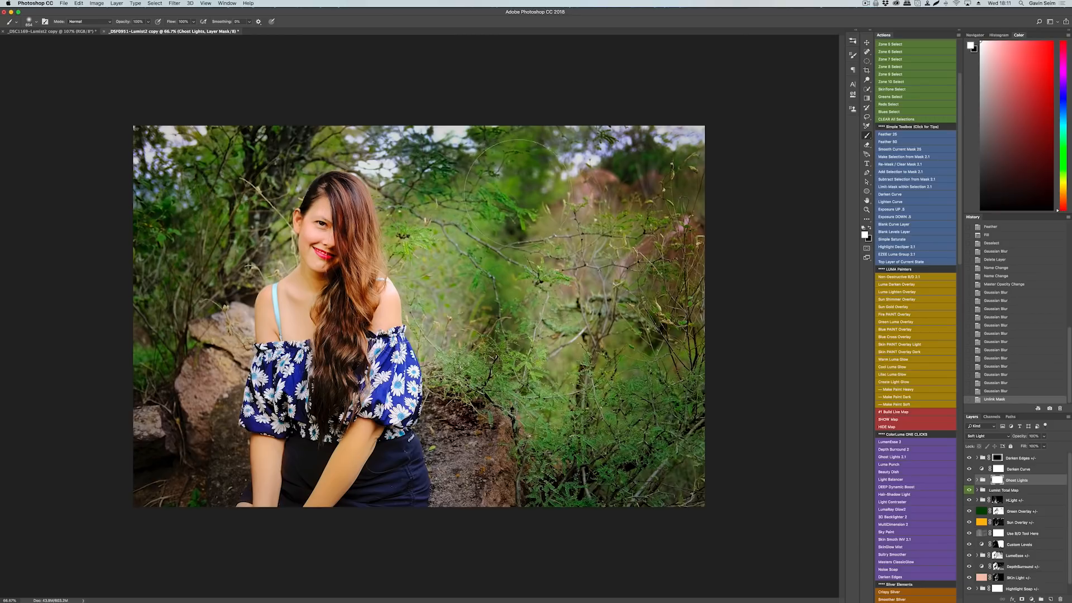
pyautogui.press('x')
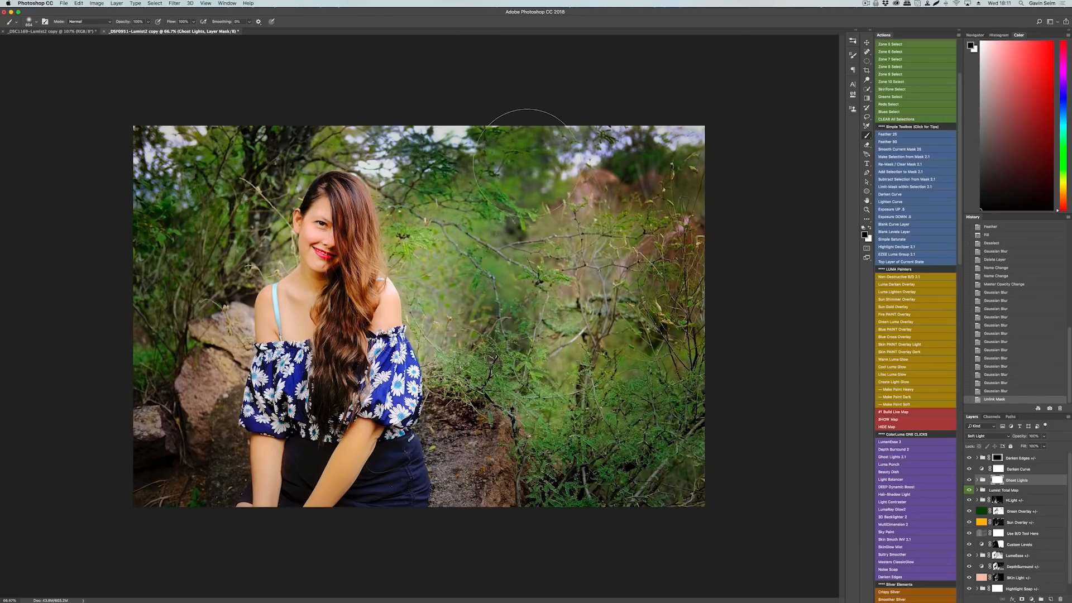
pyautogui.moveTo(496, 340); pyautogui.dragTo(502, 313)
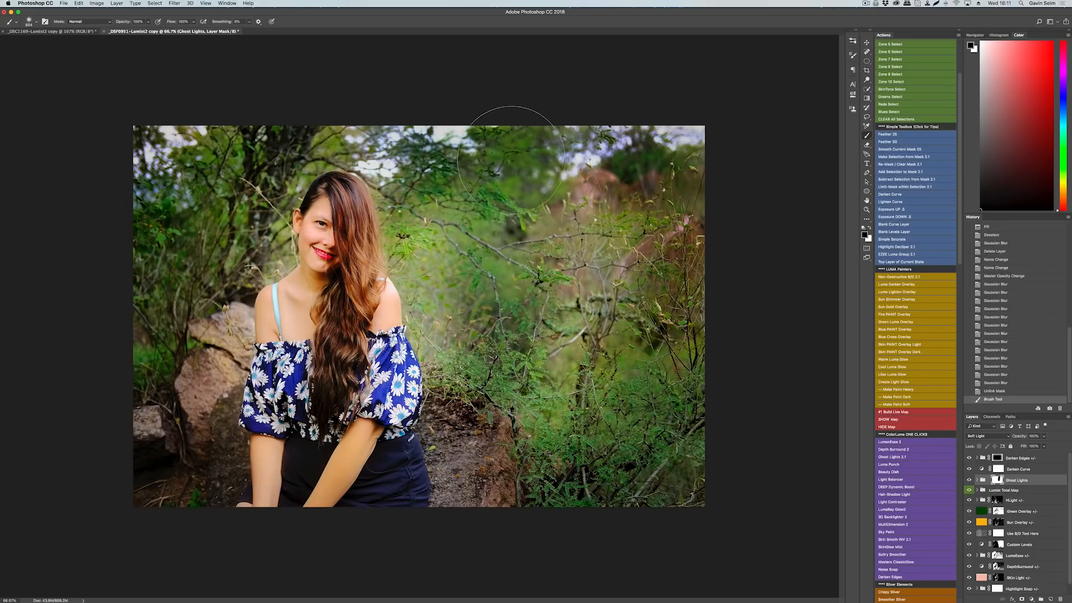
pyautogui.click(510, 262)
# Step: Set the brush opacity to 54%, paint white to partly restore Ghost Lights over that foliage, and compare the result
pyautogui.moveTo(122, 22); pyautogui.dragTo(103, 22)
pyautogui.press('x')
pyautogui.click(506, 236)
pyautogui.click(529, 316)
pyautogui.click(512, 191)
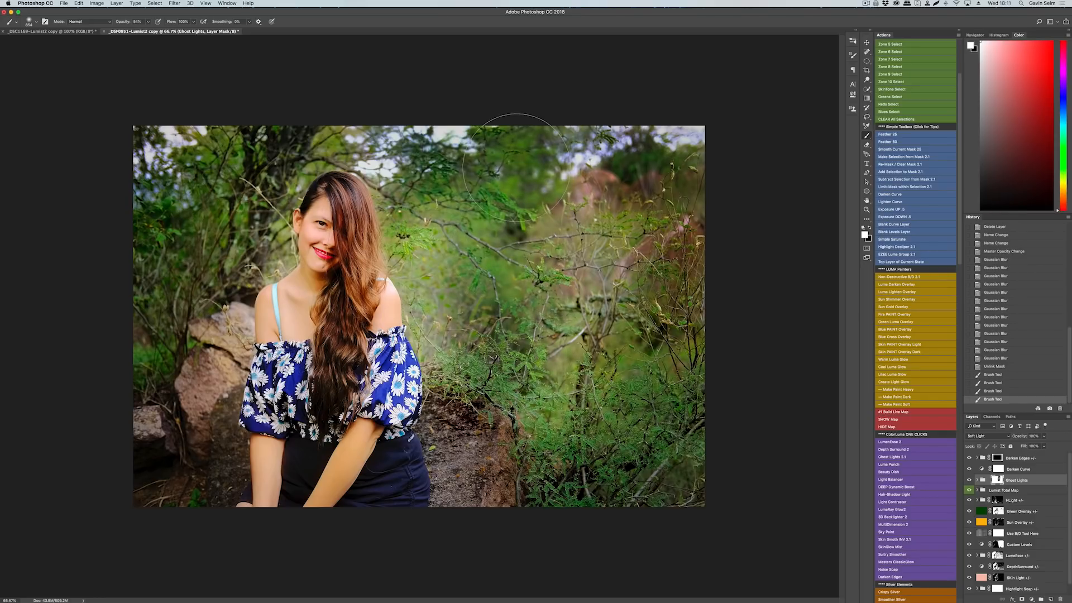
pyautogui.click(969, 480)
pyautogui.click(969, 480)
pyautogui.click(865, 4)
pyautogui.click(869, 3)
# Step: Switch to the _DSC1189-Lumist2 copy seascape and examine its sky, rocks and waterfall
pyautogui.click(53, 30)
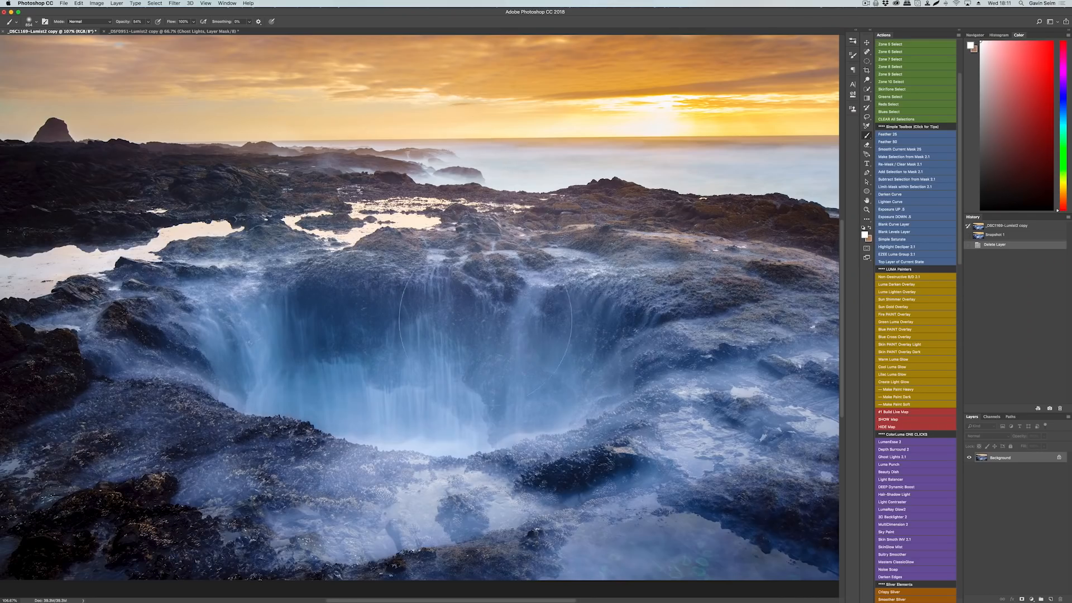
pyautogui.scroll(-3, 357, 331)
pyautogui.scroll(3, 426, 299)
pyautogui.scroll(-3, 426, 299)
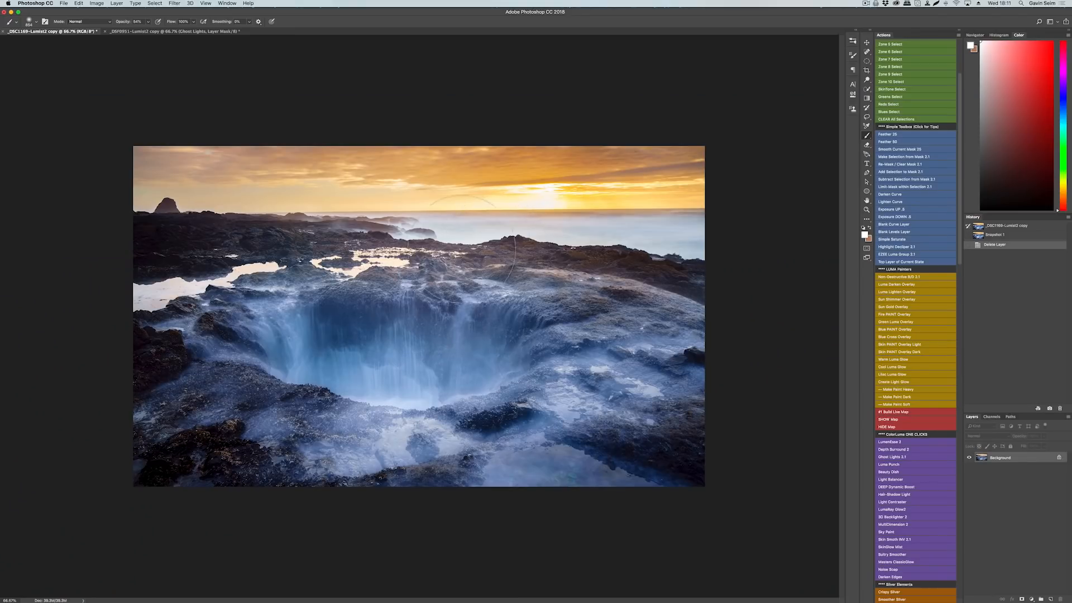
pyautogui.scroll(3, 373, 274)
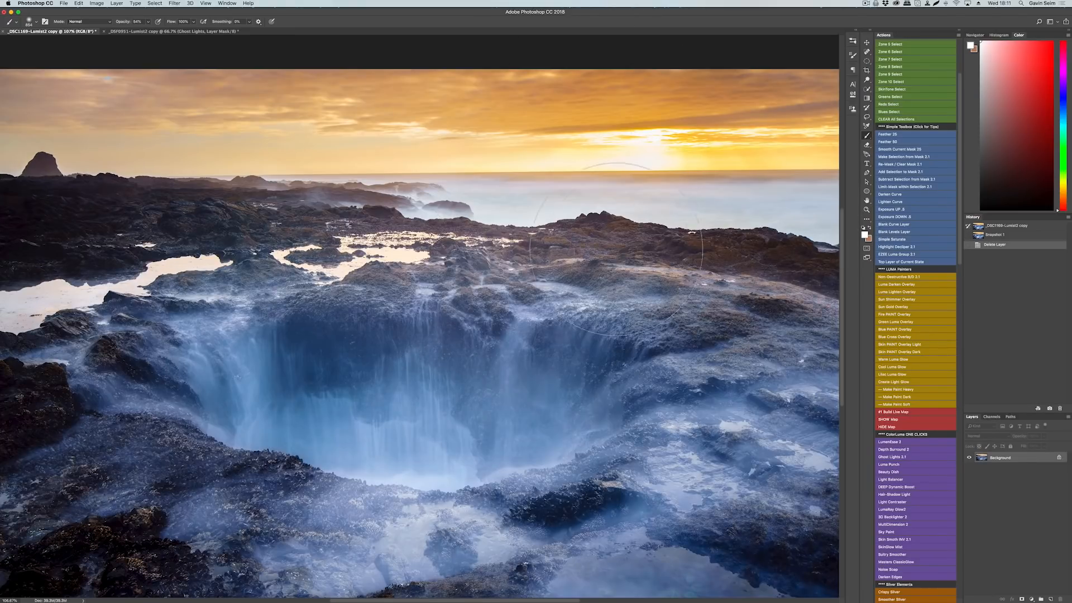
pyautogui.scroll(-3, 508, 357)
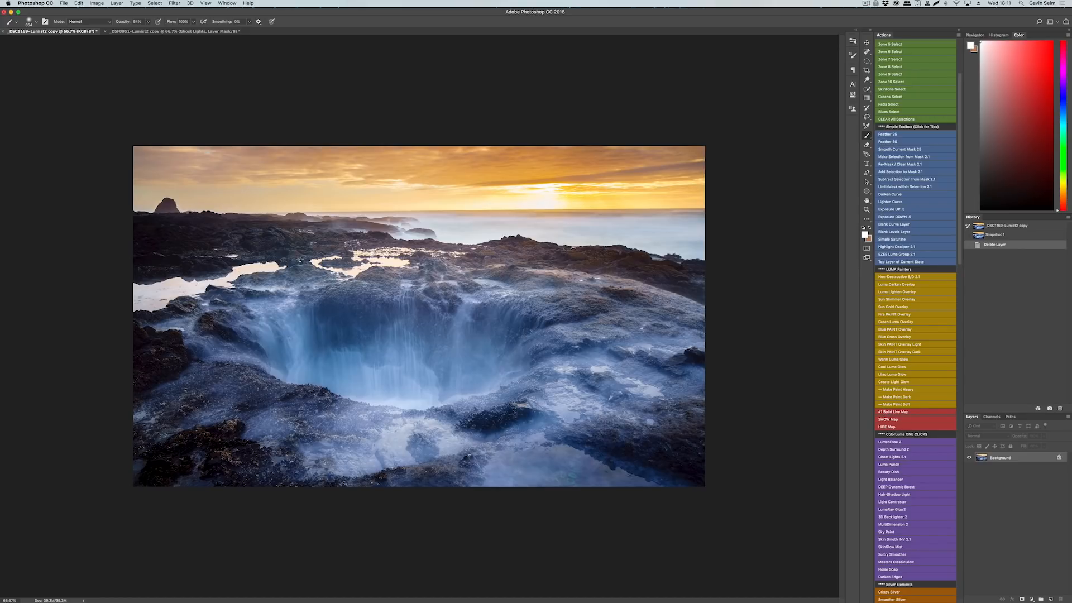
# Step: Build the live Lumist tonal map for the seascape and delete the duplicate Lumist Total Map group
pyautogui.click(894, 412)
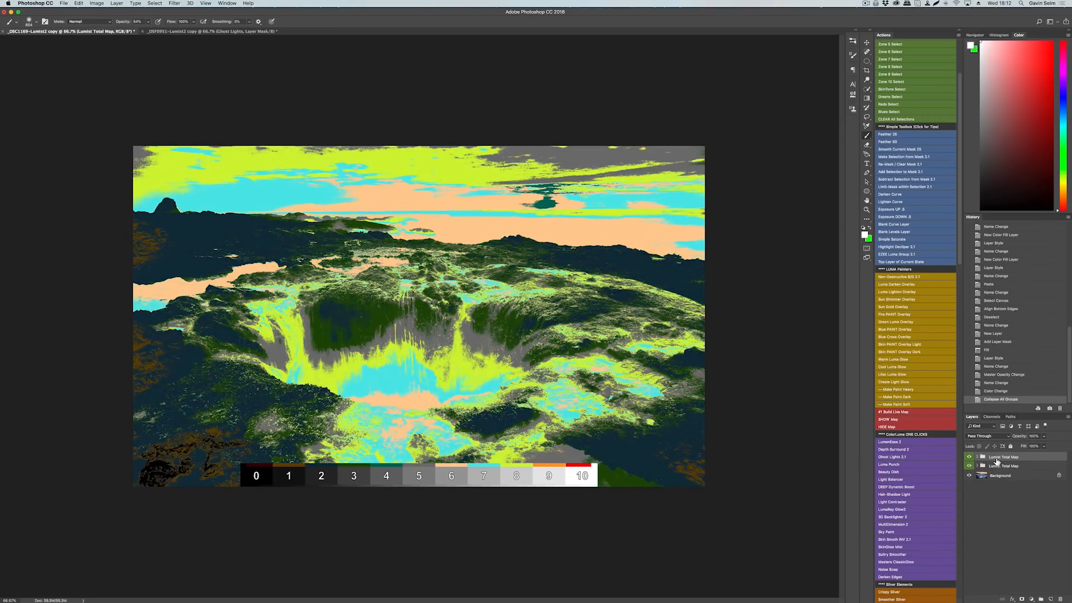
pyautogui.press('Delete')
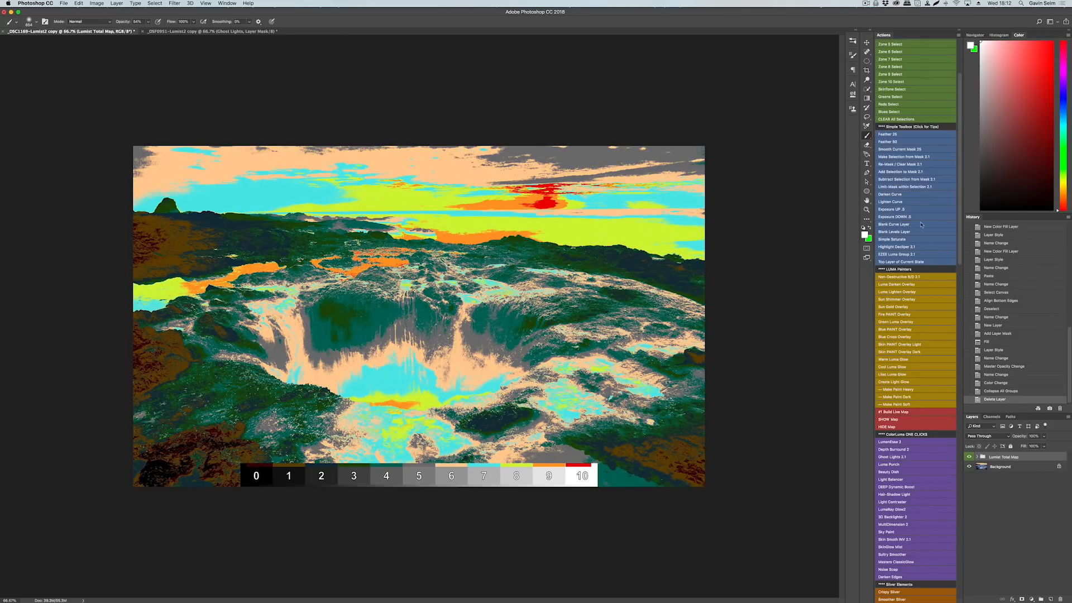
# Step: Add a blank curve layer to the seascape with the Blank Curve Layer action
pyautogui.moveTo(960, 229); pyautogui.dragTo(966, 116)
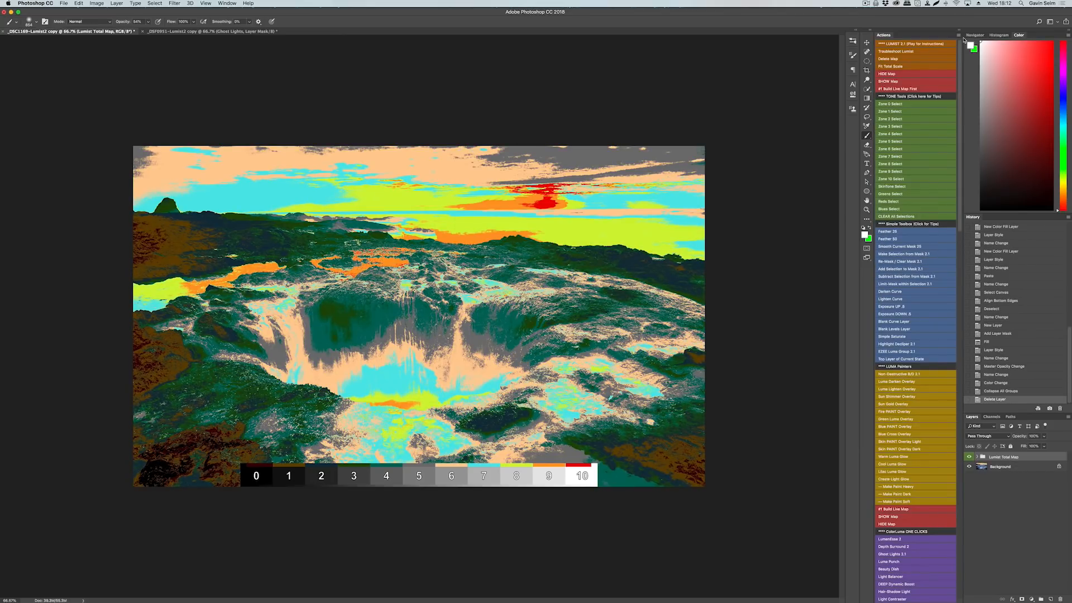
pyautogui.moveTo(956, 177); pyautogui.dragTo(963, 252)
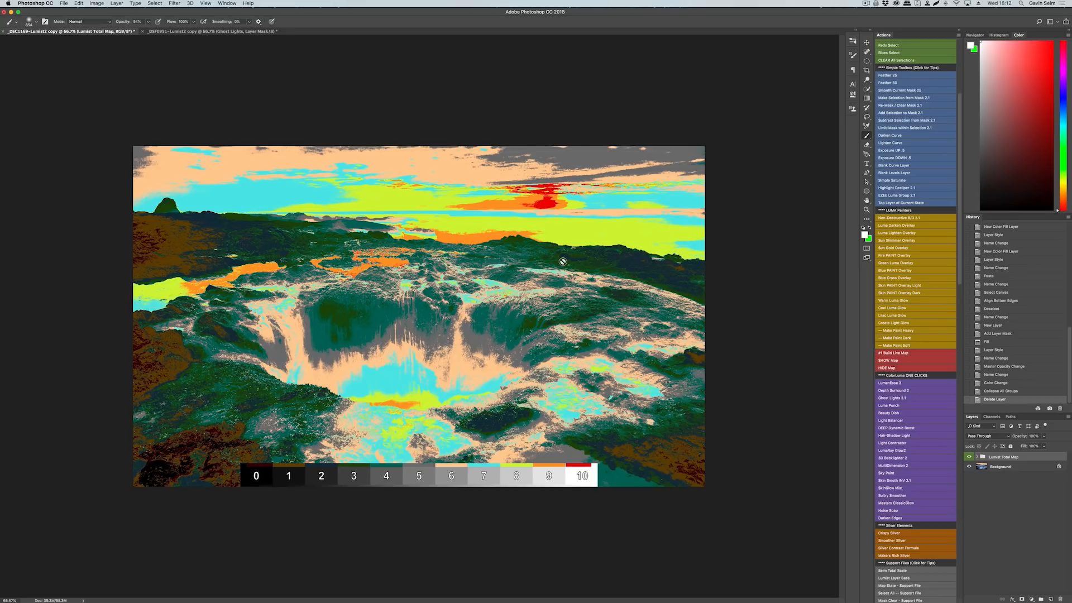
pyautogui.click(891, 165)
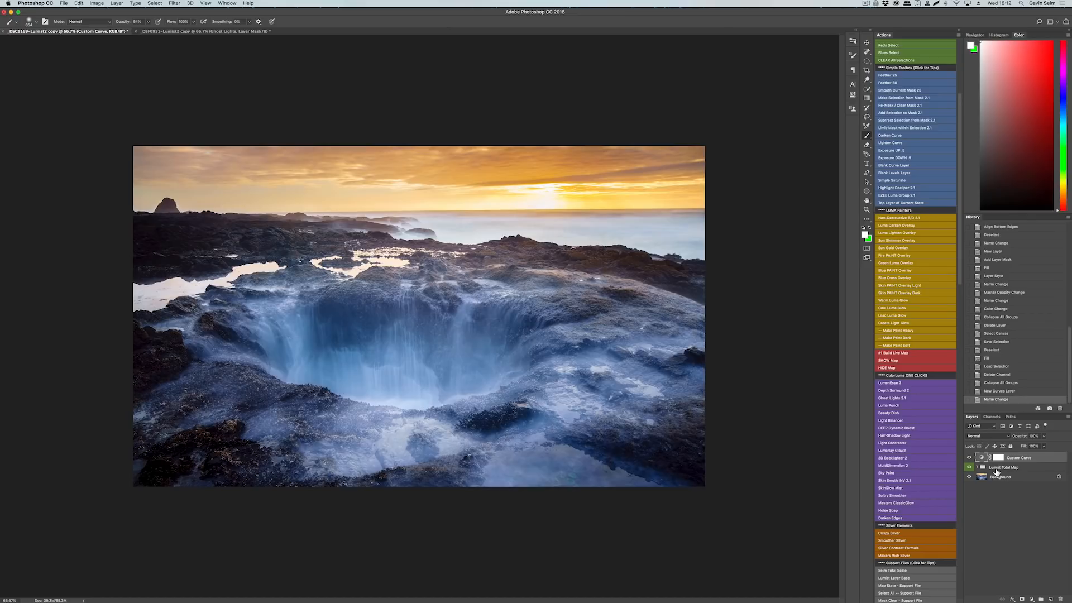
# Step: Show the Lumist tonal map over the seascape and examine the highlight zones around the sun and horizon
pyautogui.click(892, 360)
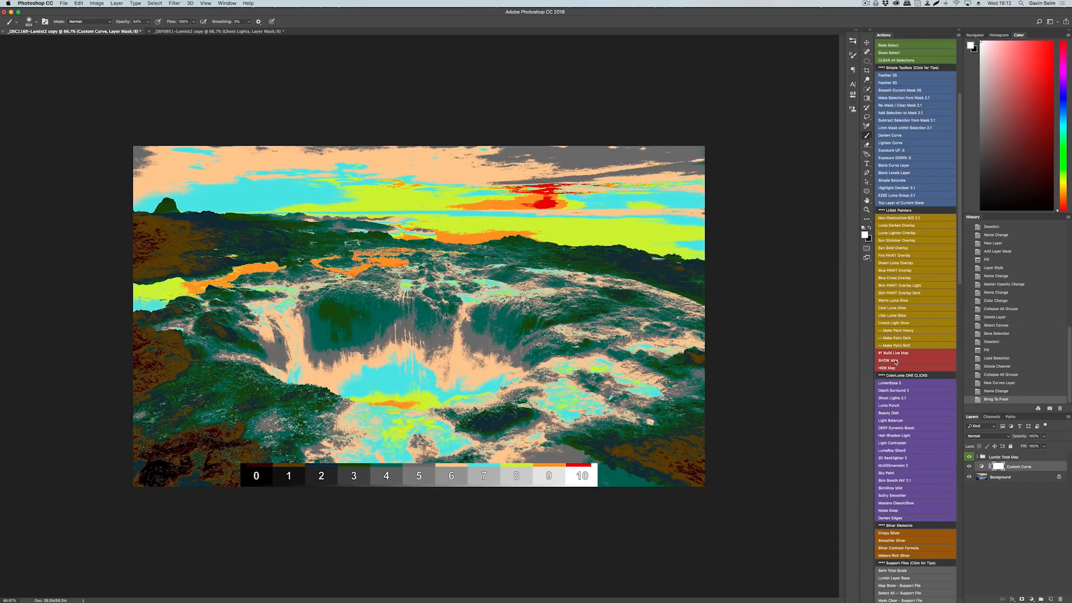
pyautogui.scroll(3, 545, 212)
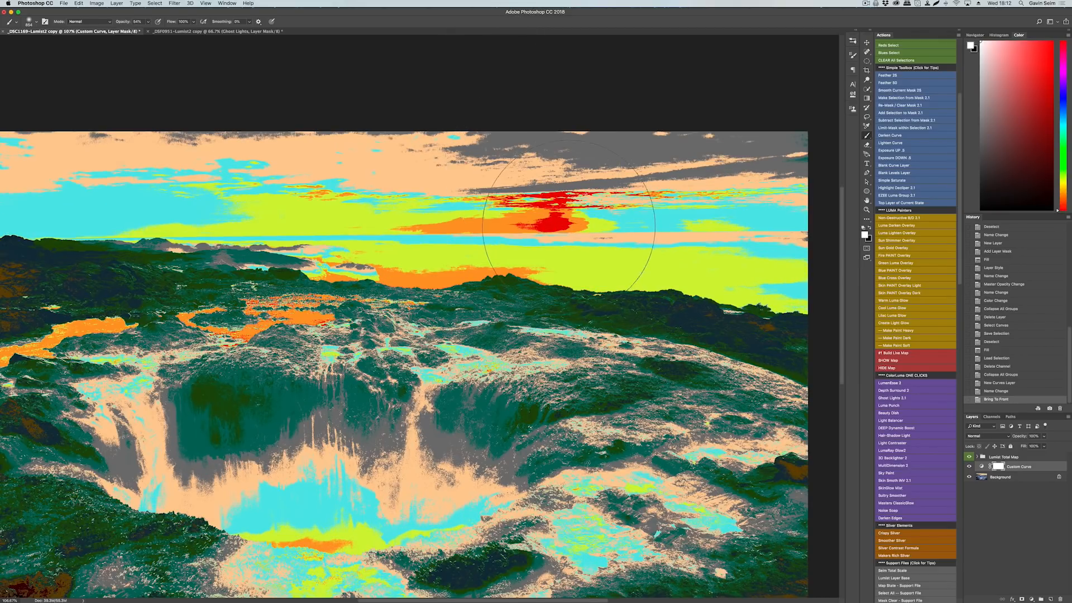
pyautogui.scroll(2, 569, 226)
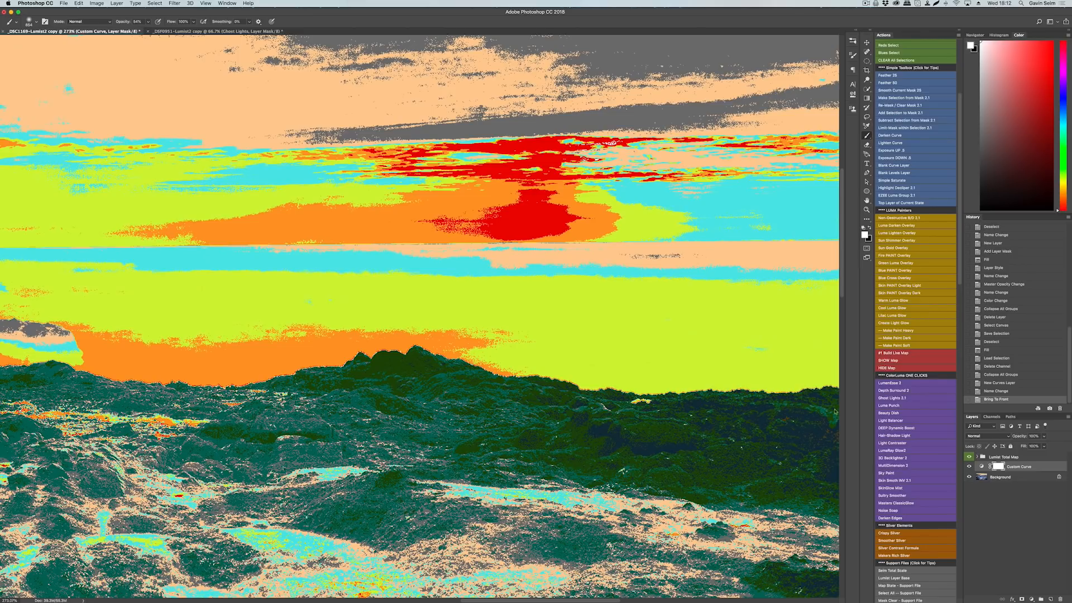
pyautogui.scroll(-4, 635, 260)
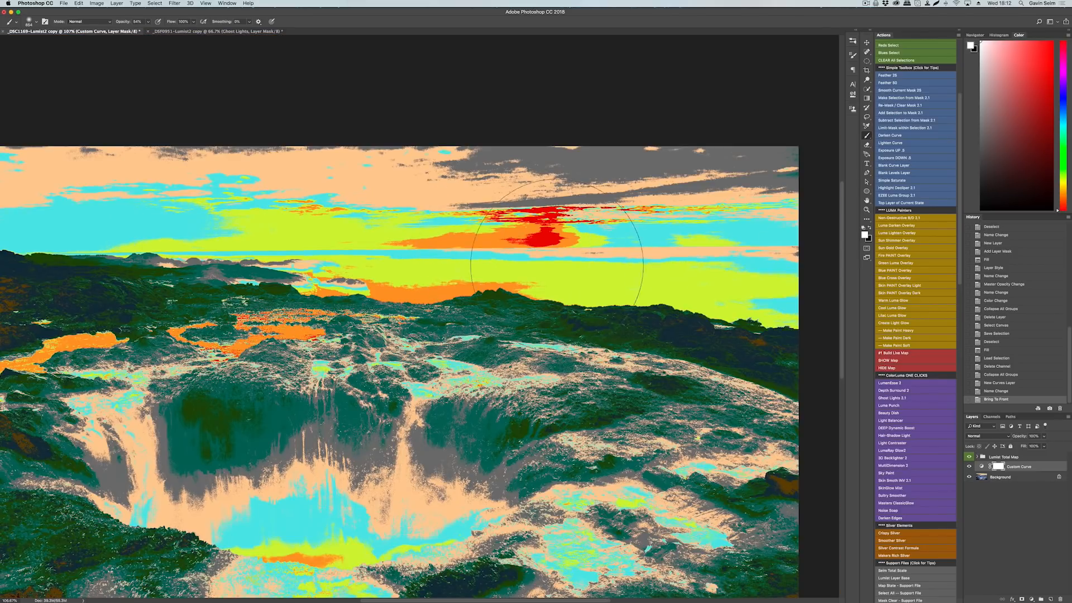
# Step: Open the Custom Curve layer's curve, lower its white point to an output of about 243 and add a slightly lifted upper-tone point
pyautogui.scroll(-1, 554, 223)
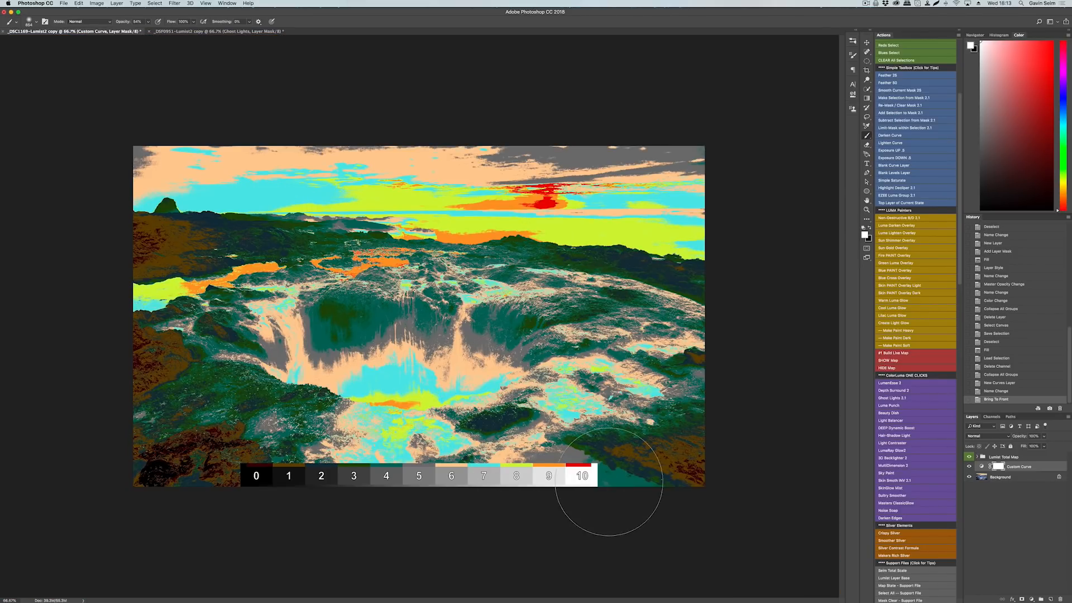
pyautogui.scroll(5, 554, 204)
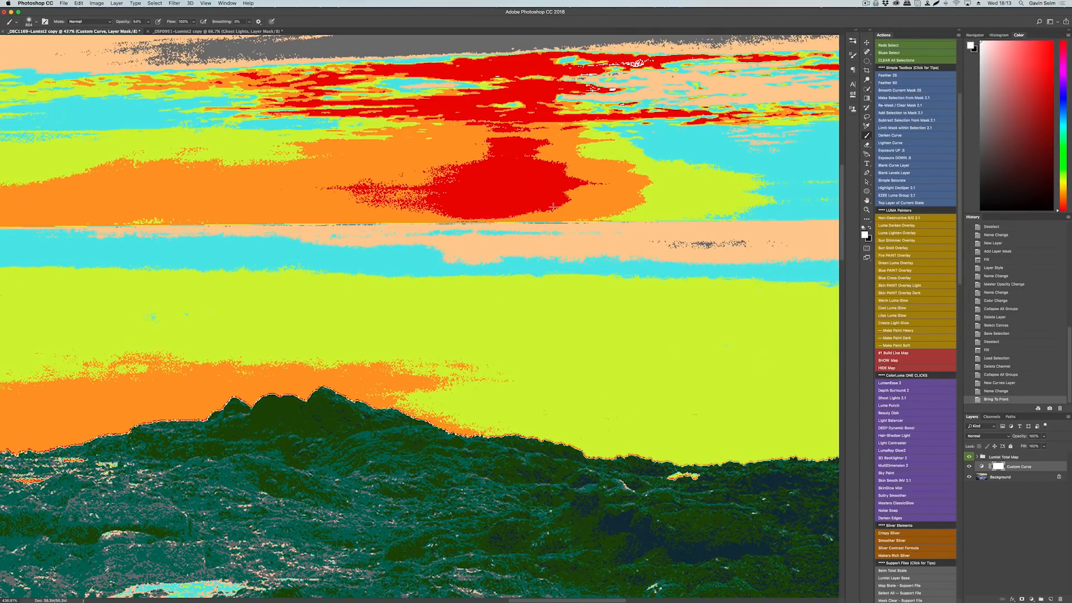
pyautogui.scroll(-4, 553, 207)
pyautogui.press('v')
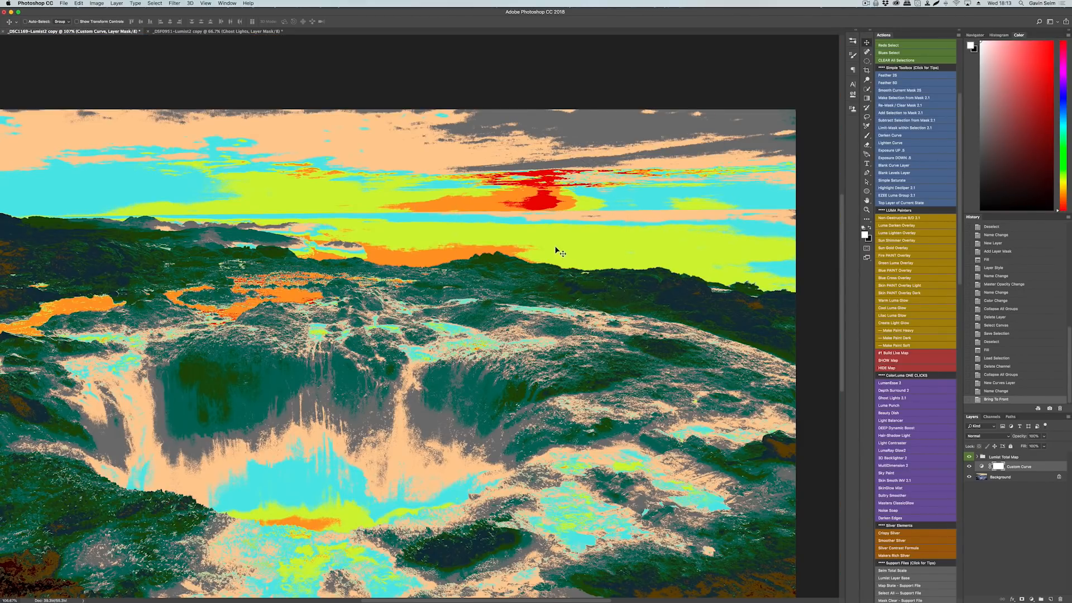
pyautogui.doubleClick(981, 466)
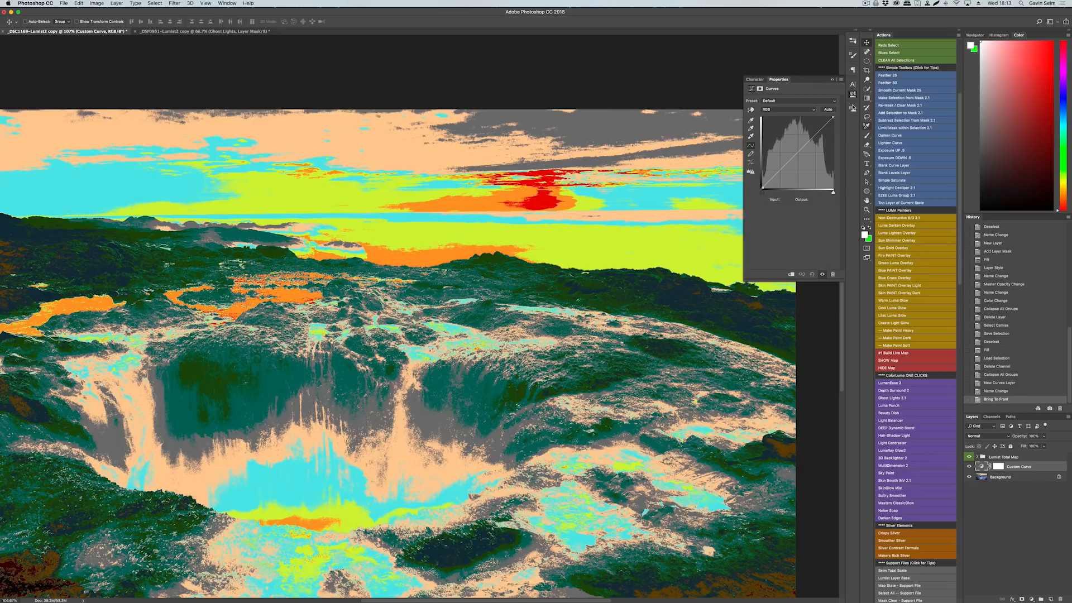
pyautogui.moveTo(832, 116); pyautogui.dragTo(834, 120)
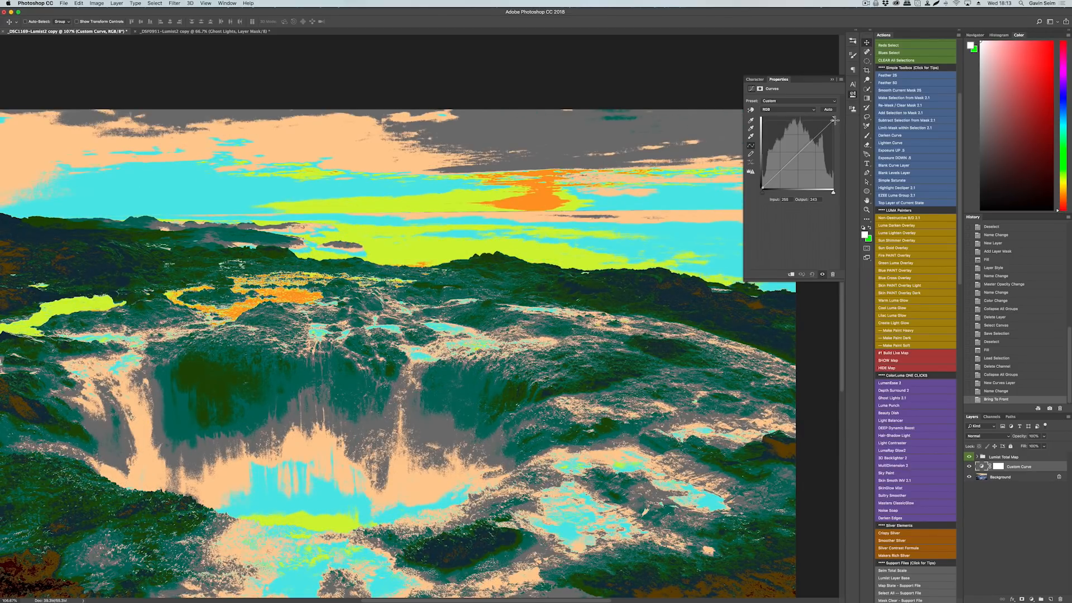
pyautogui.moveTo(835, 121); pyautogui.dragTo(836, 120)
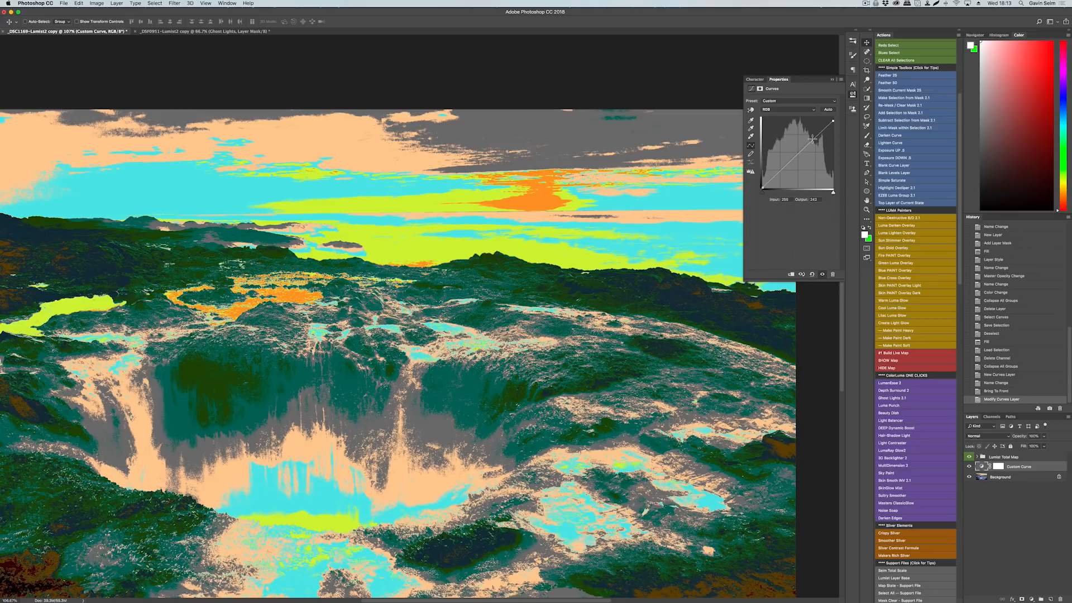
pyautogui.moveTo(812, 140); pyautogui.dragTo(814, 137)
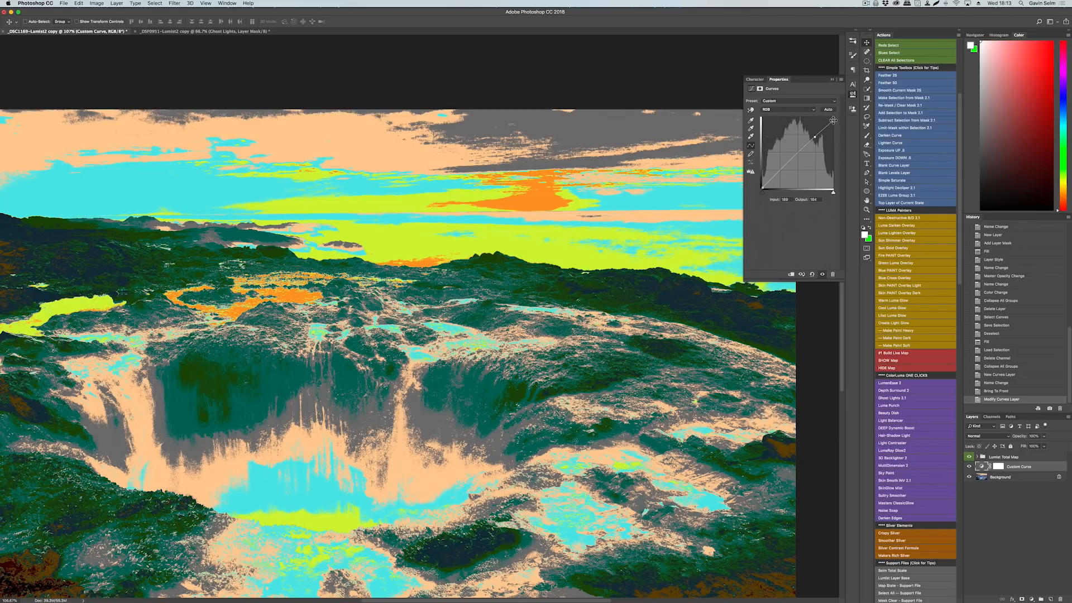
# Step: Examine the darkest tonal zones in the foreground rocks and compare them with the zone scale
pyautogui.moveTo(316, 329); pyautogui.dragTo(385, 252)
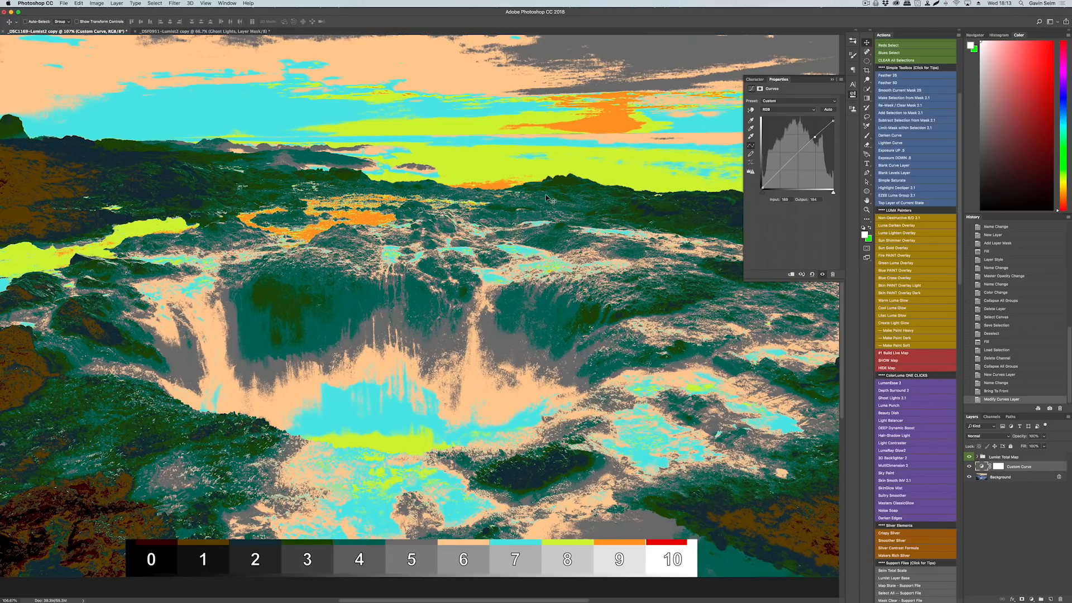
pyautogui.moveTo(161, 325); pyautogui.dragTo(426, 257)
pyautogui.moveTo(375, 262); pyautogui.dragTo(360, 261)
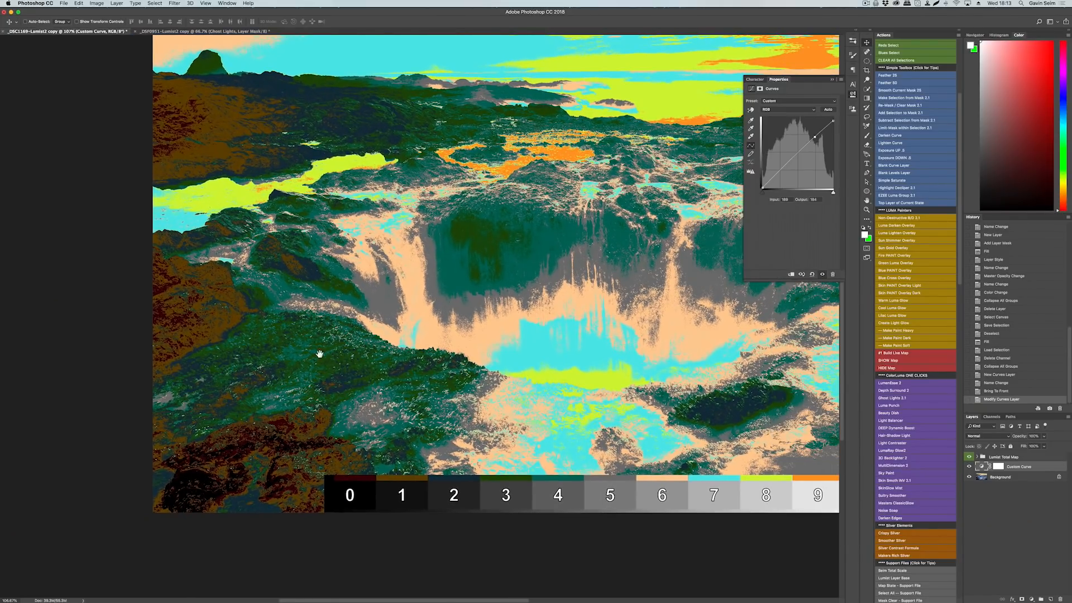
pyautogui.scroll(2, 200, 491)
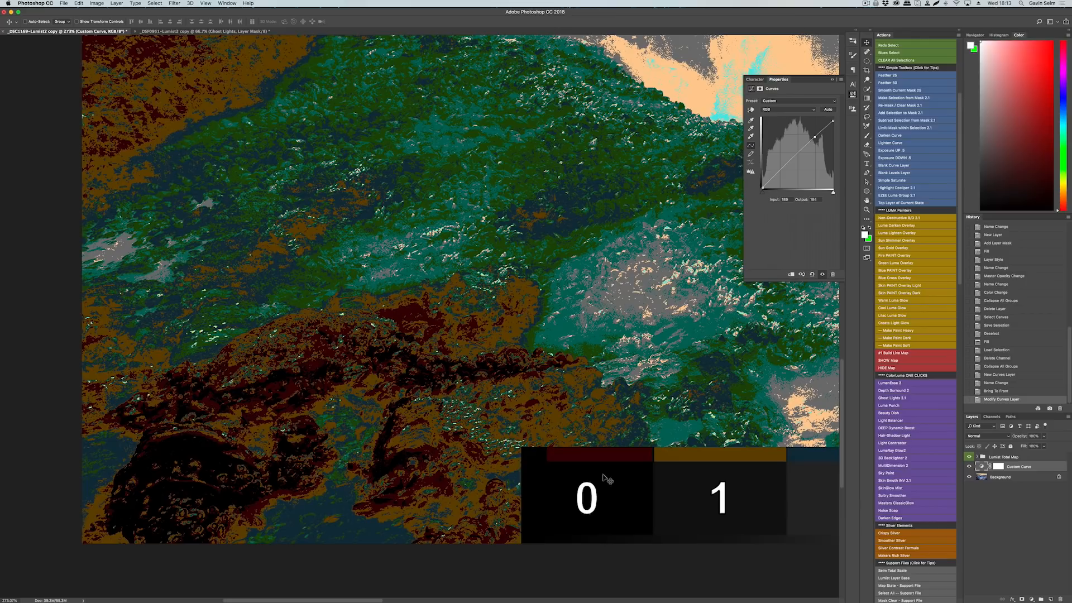
pyautogui.scroll(4, 305, 384)
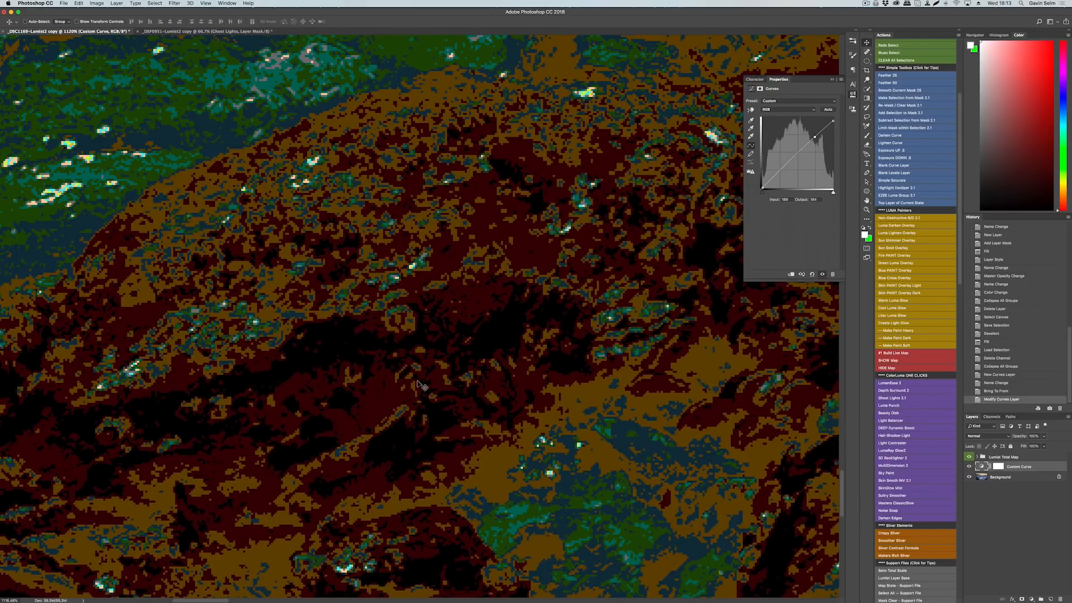
pyautogui.scroll(-3, 450, 367)
pyautogui.scroll(-2, 448, 406)
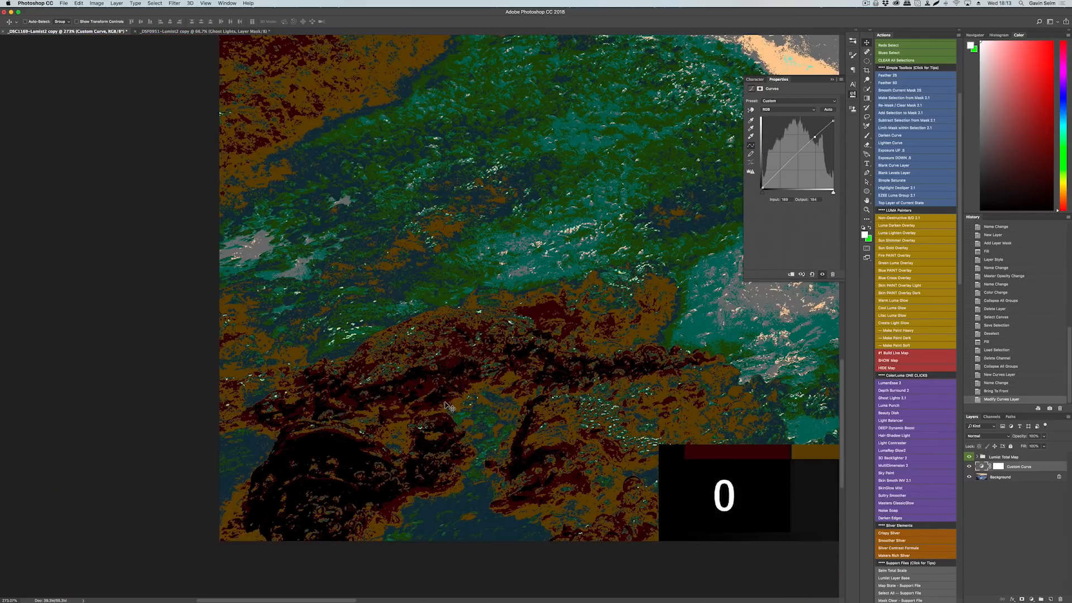
pyautogui.scroll(-2, 448, 407)
pyautogui.scroll(-2, 467, 336)
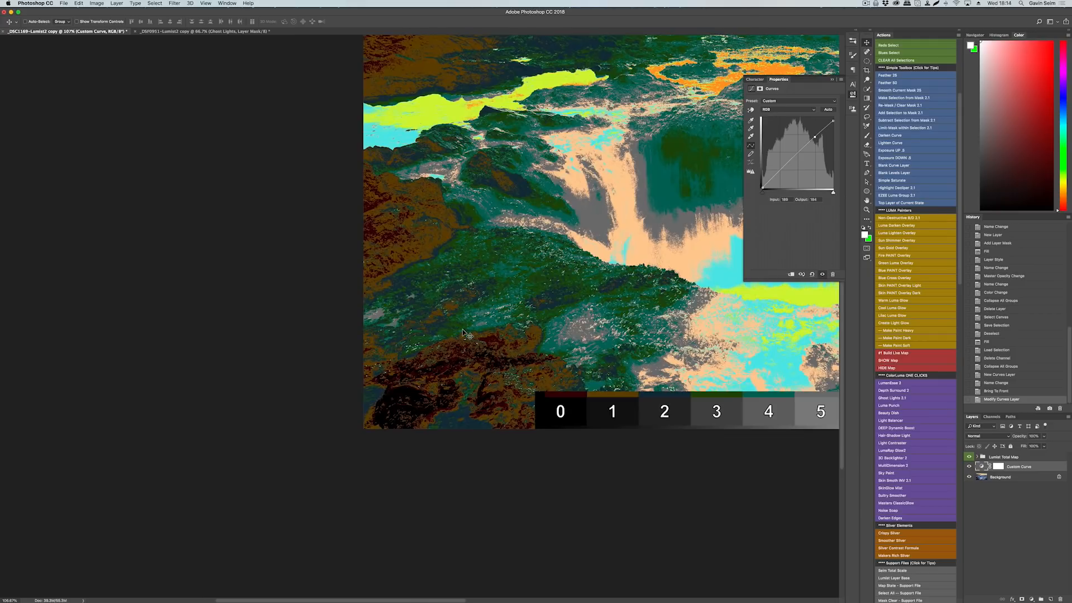
pyautogui.scroll(-2, 429, 285)
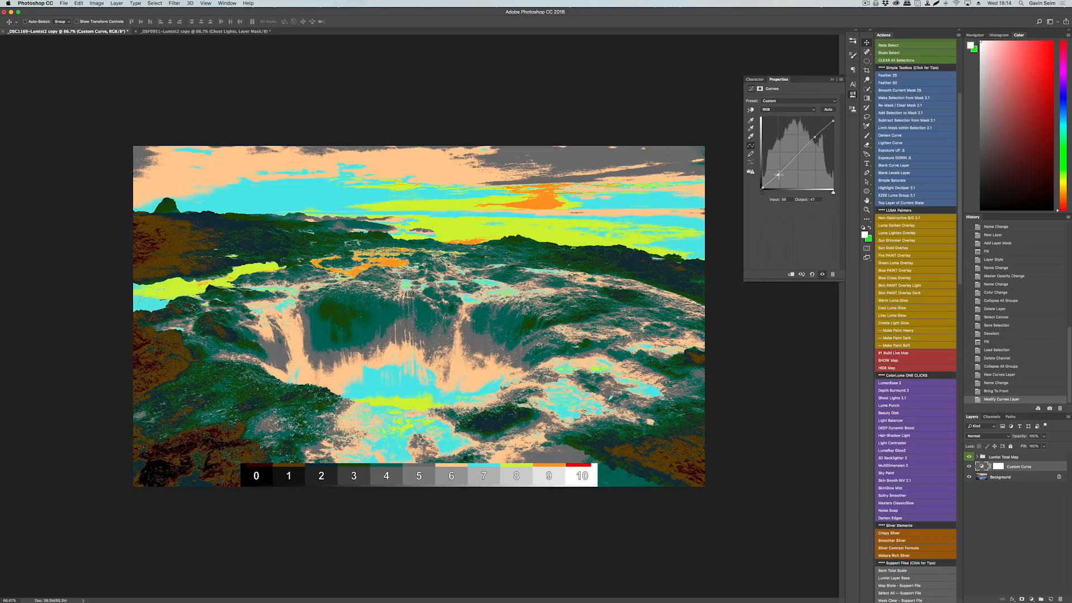
# Step: Try a low shadow point with the curve's black point lifted to an output of about 43, and view the seascape without the tonal map
pyautogui.moveTo(779, 177); pyautogui.dragTo(776, 174)
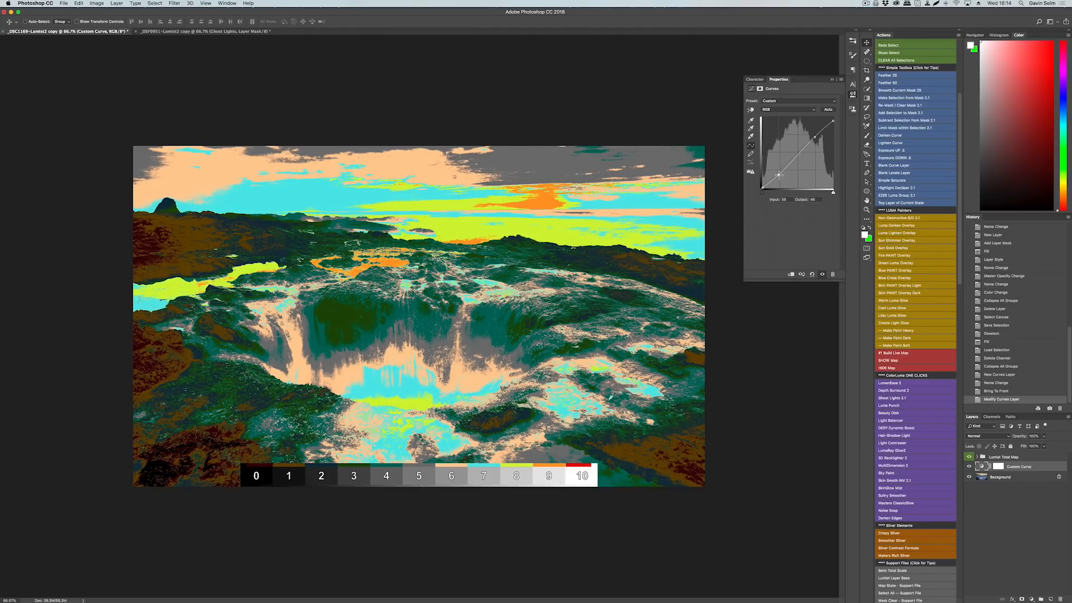
pyautogui.moveTo(779, 176); pyautogui.dragTo(781, 174)
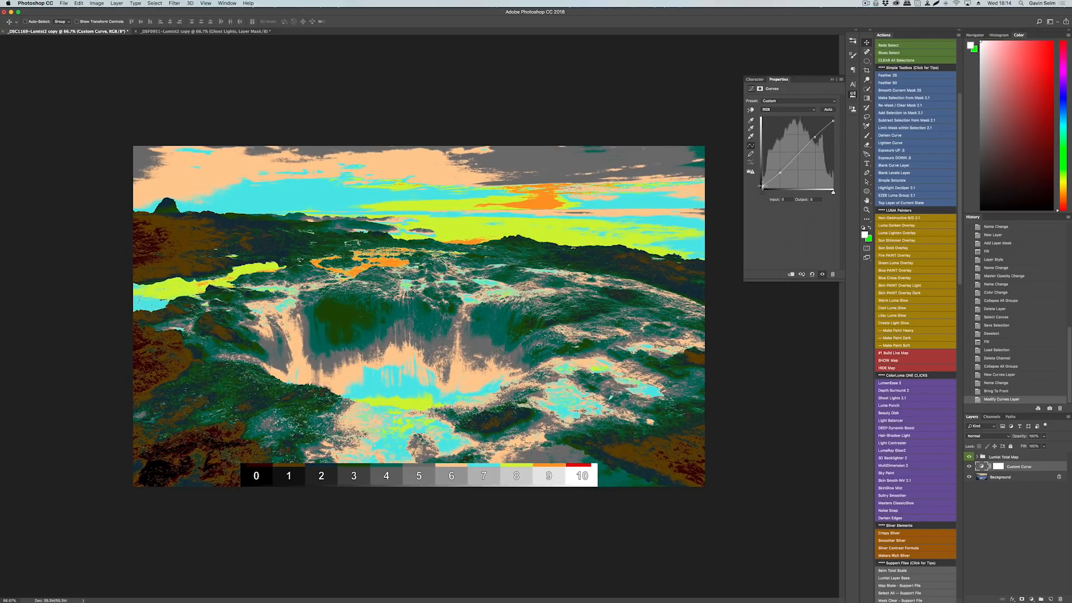
pyautogui.moveTo(763, 187); pyautogui.dragTo(761, 176)
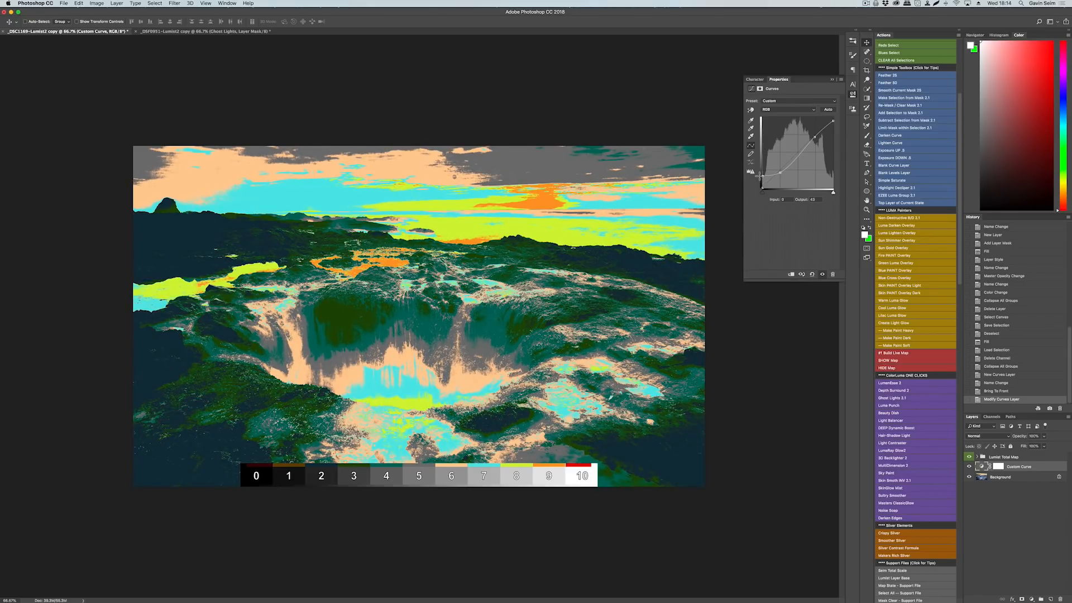
pyautogui.click(889, 369)
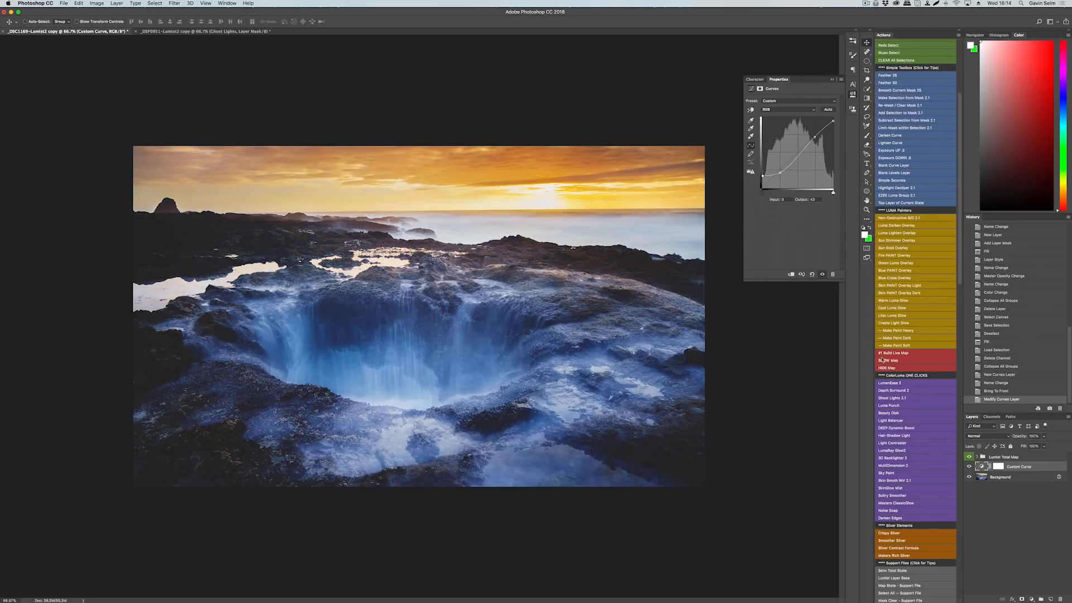
# Step: Lower the curve's black point to near zero, refine its shadow points and hide the tonal map
pyautogui.moveTo(762, 175); pyautogui.dragTo(759, 187)
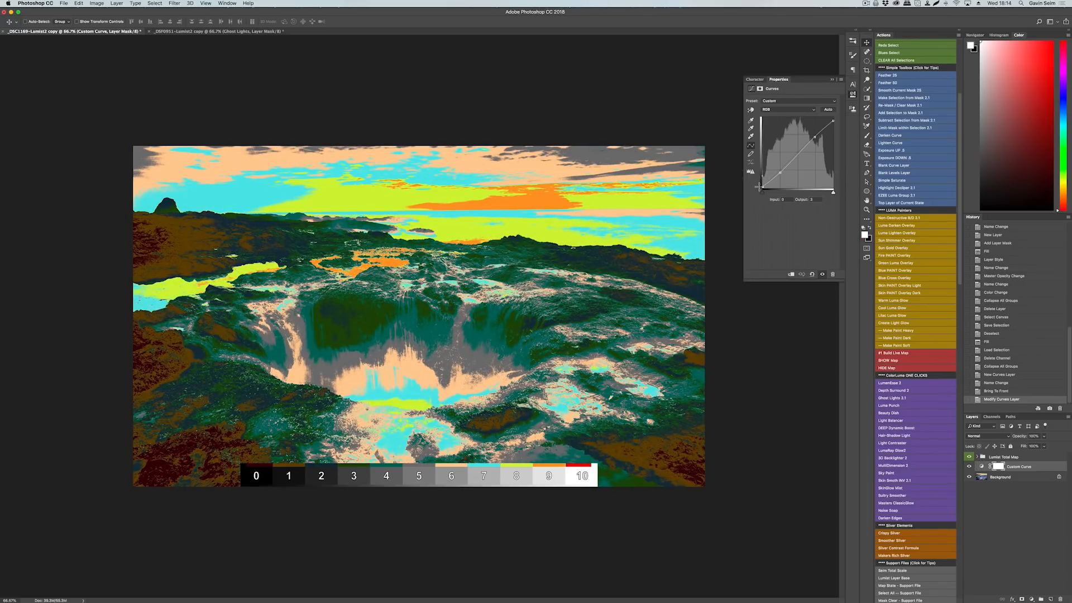
pyautogui.moveTo(759, 187); pyautogui.dragTo(759, 187)
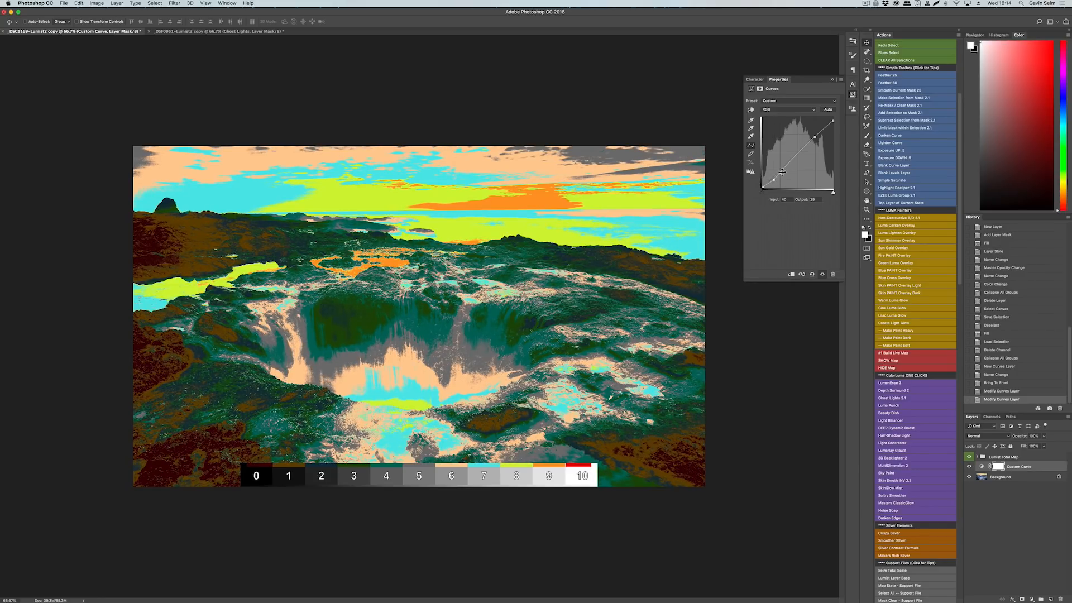
pyautogui.click(788, 164)
pyautogui.click(891, 368)
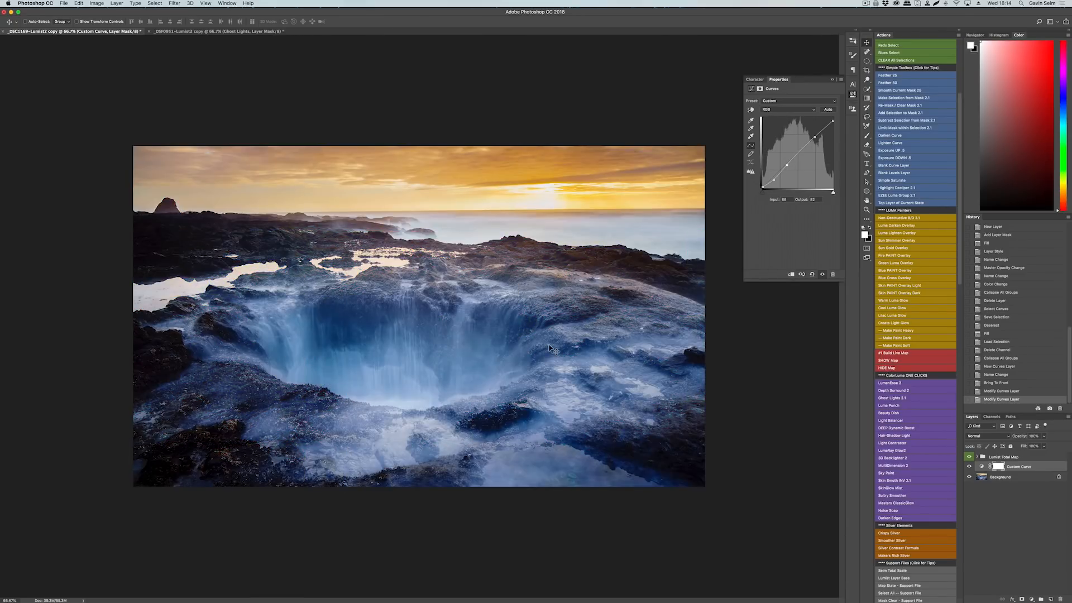
# Step: Compare the seascape with and without the Custom Curve layer
pyautogui.click(969, 467)
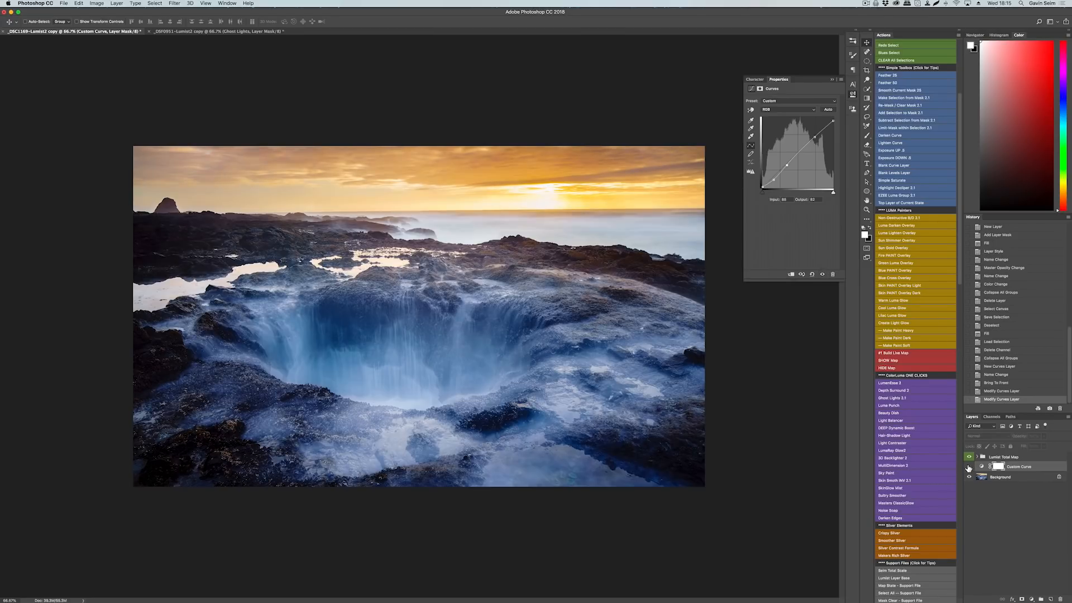
pyautogui.click(969, 467)
pyautogui.click(968, 467)
pyautogui.click(969, 467)
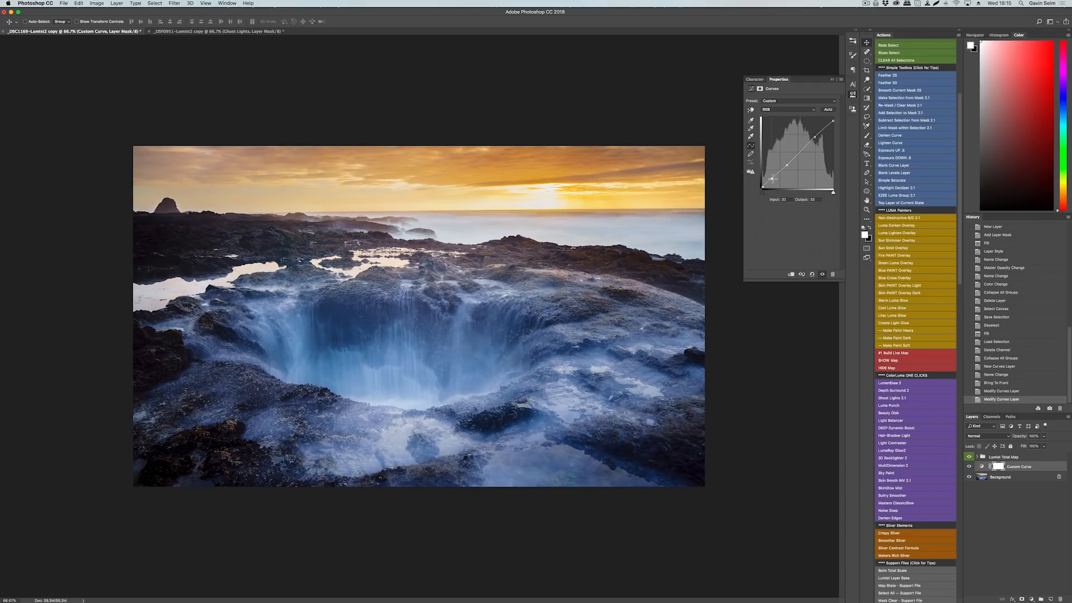
# Step: Fine-tune the curve's deepest shadow point and check the rocks and waterfall with the tonal map shown
pyautogui.click(773, 179)
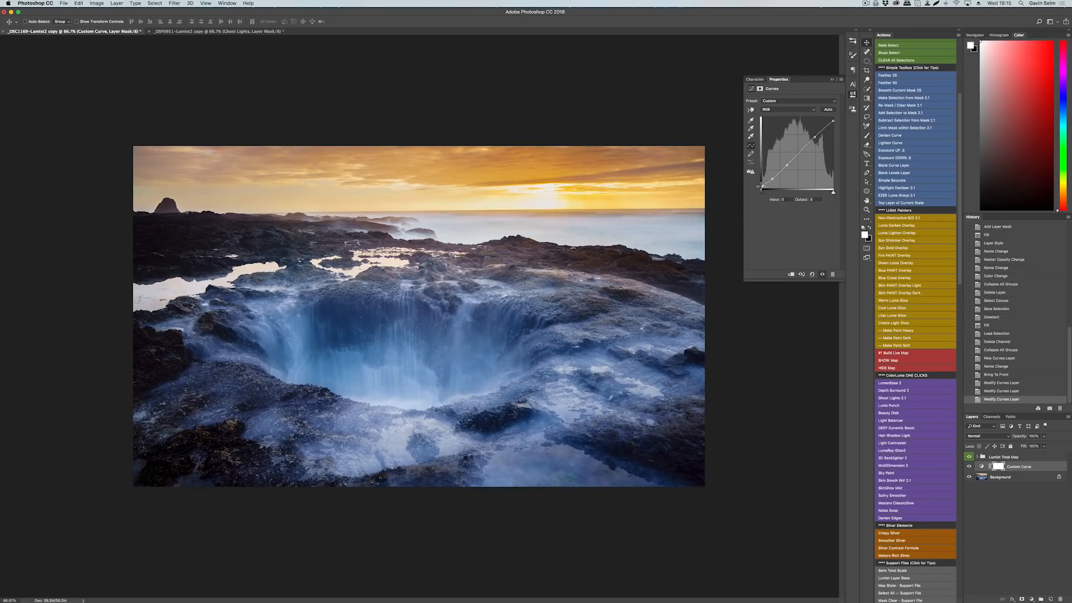
pyautogui.scroll(5, 151, 389)
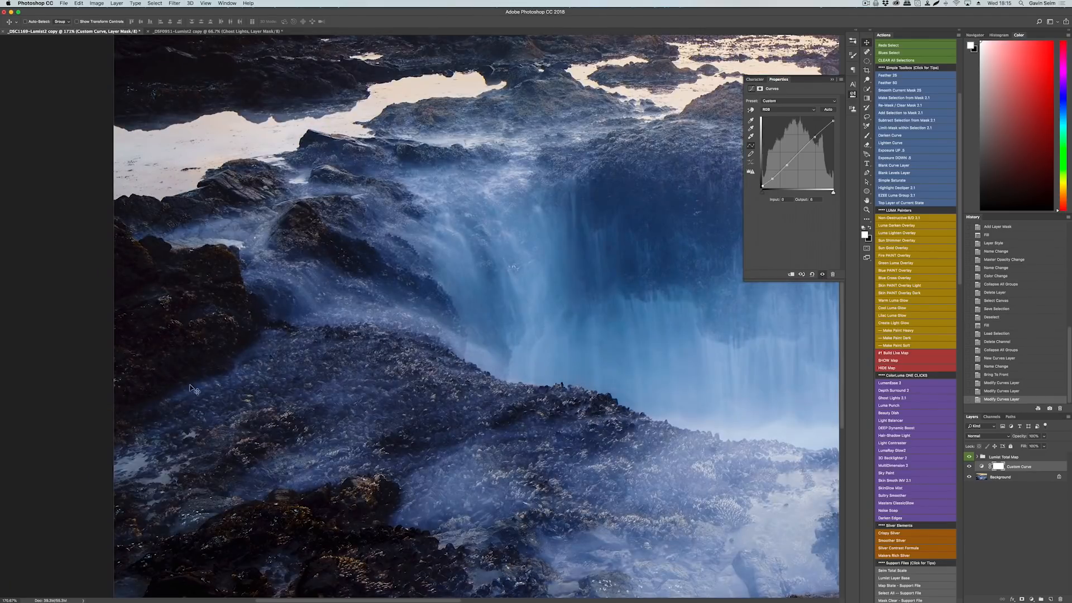
pyautogui.click(891, 361)
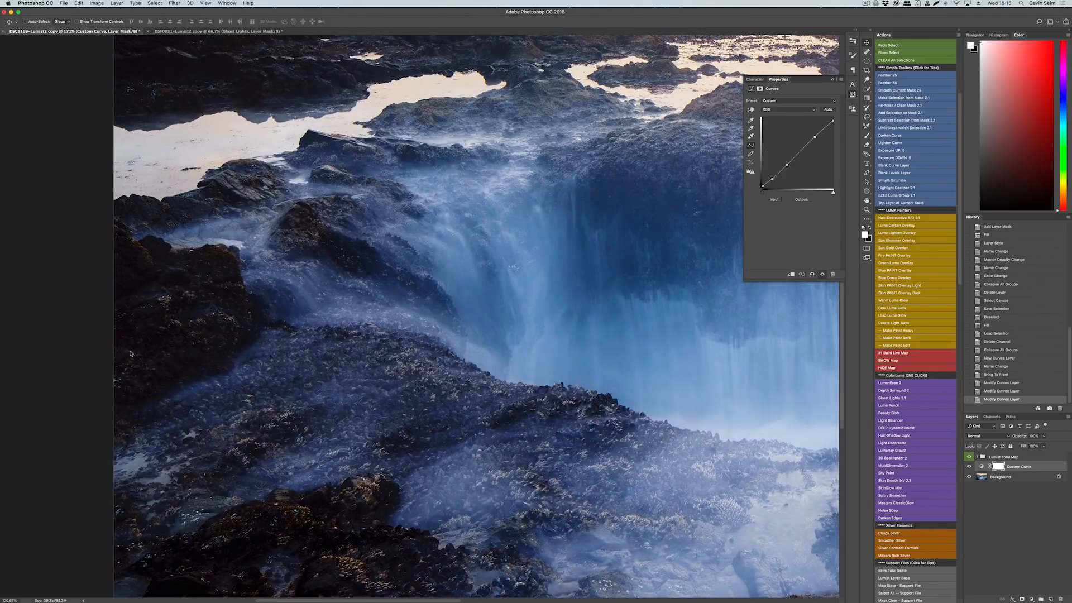
pyautogui.scroll(5, 290, 381)
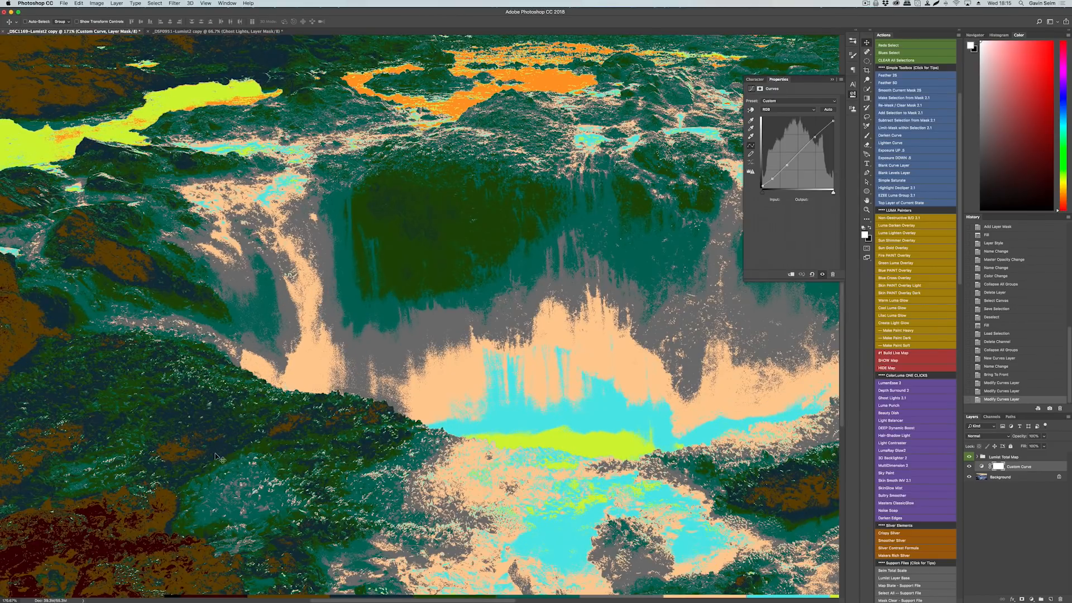
pyautogui.scroll(-5, 268, 425)
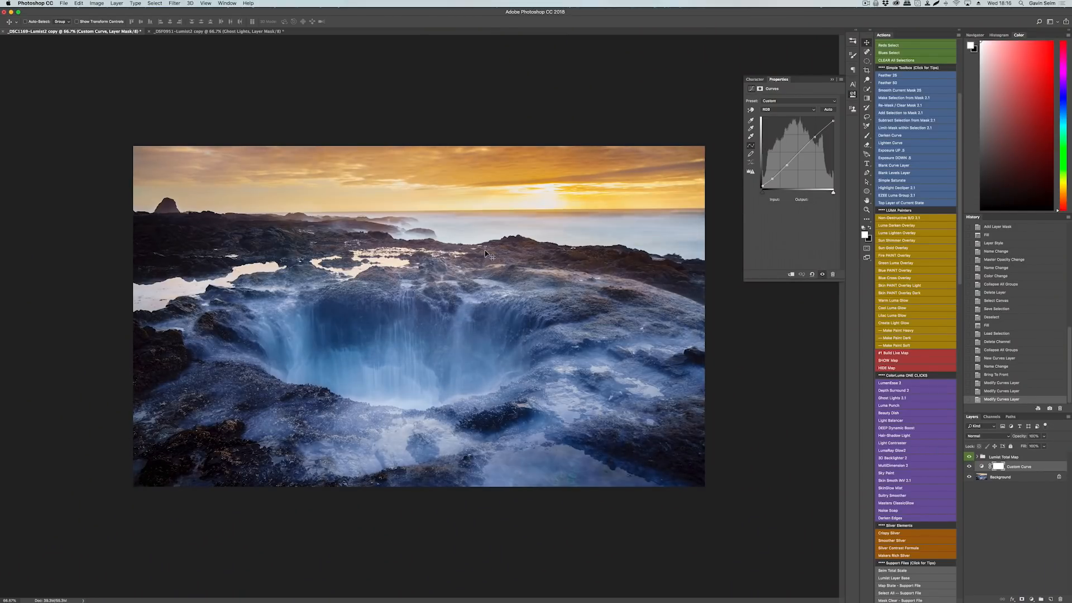
# Step: Review the tonal map over the whole seascape with the curve properties closed, and hide the map again
pyautogui.click(889, 362)
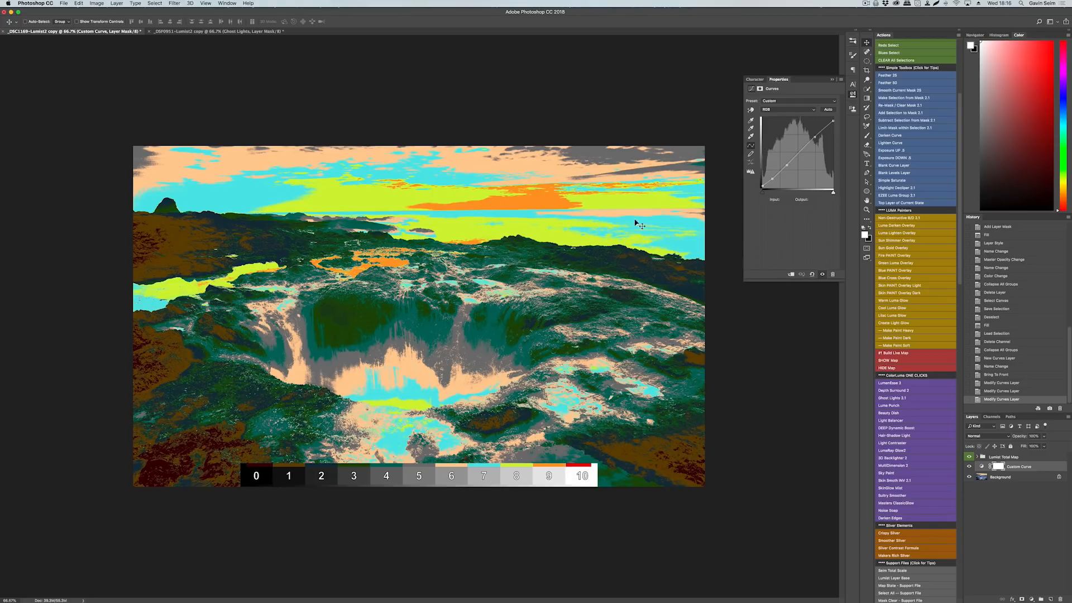
pyautogui.click(852, 95)
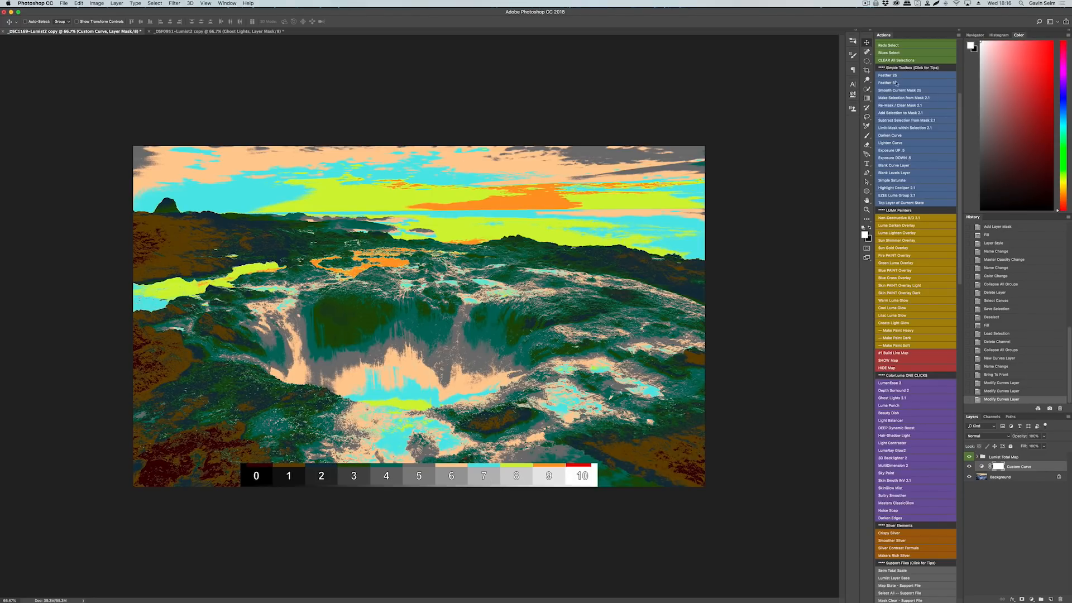
pyautogui.scroll(3, 895, 84)
pyautogui.scroll(5, 961, 131)
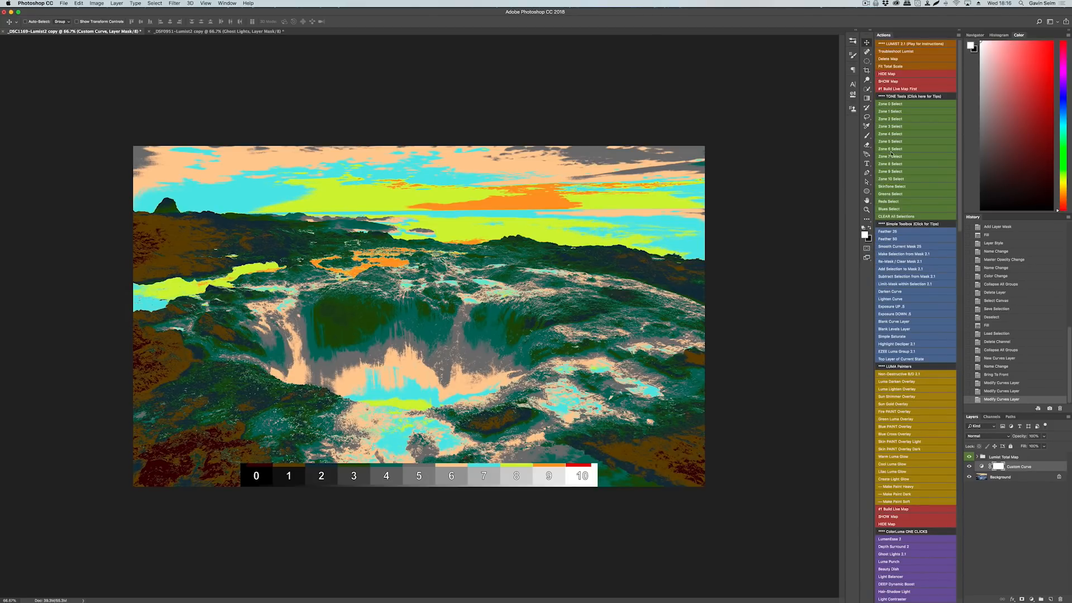
pyautogui.click(892, 75)
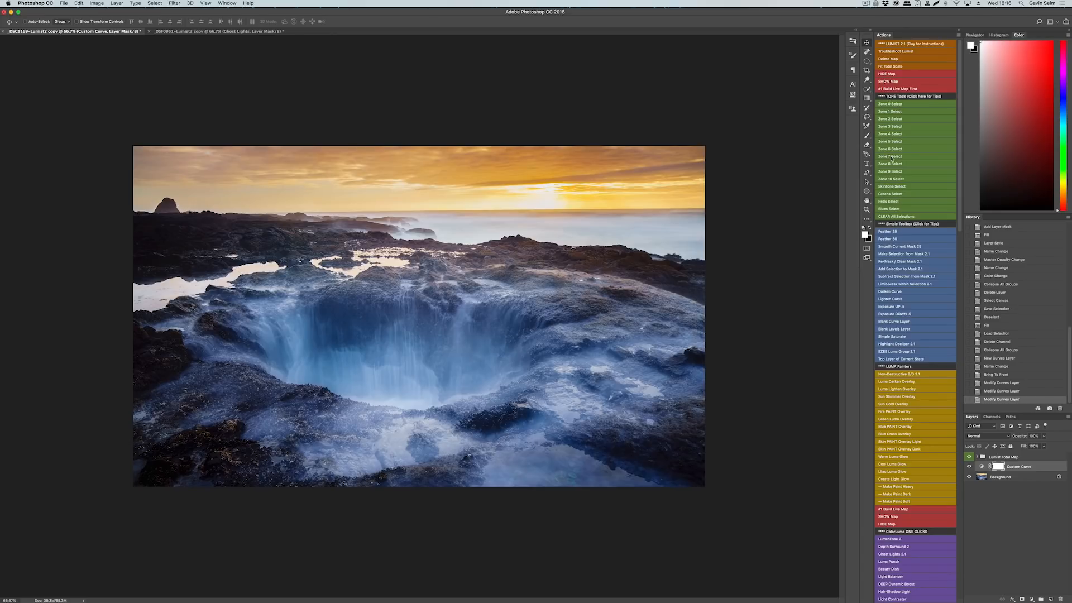
# Step: Select tonal zones 7, 8 and 9 of the seascape and soften the selection with the Feather 25 action
pyautogui.click(891, 157)
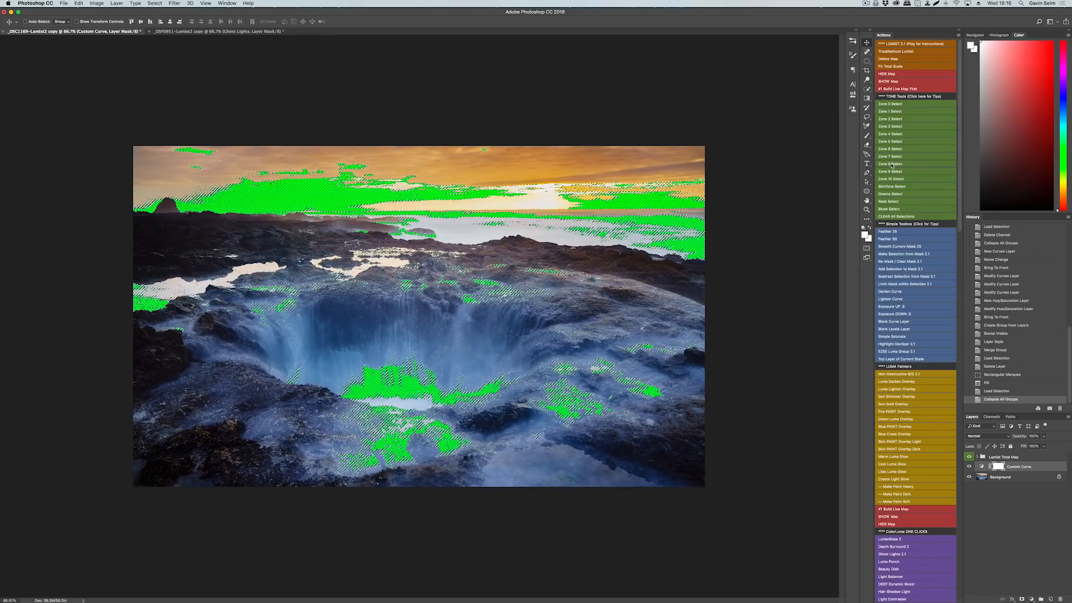
pyautogui.click(891, 171)
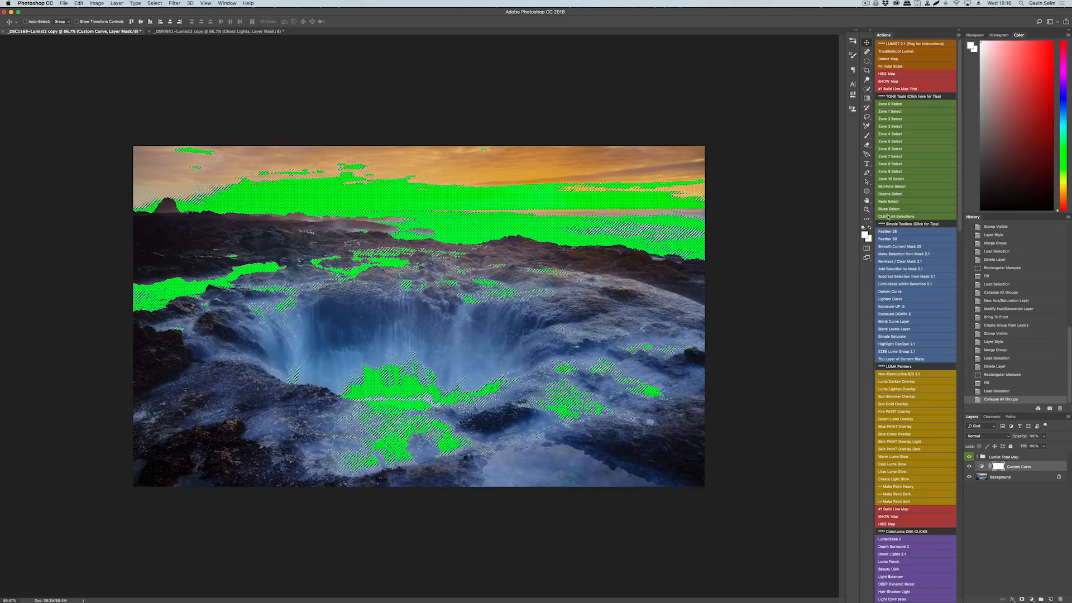
pyautogui.click(887, 231)
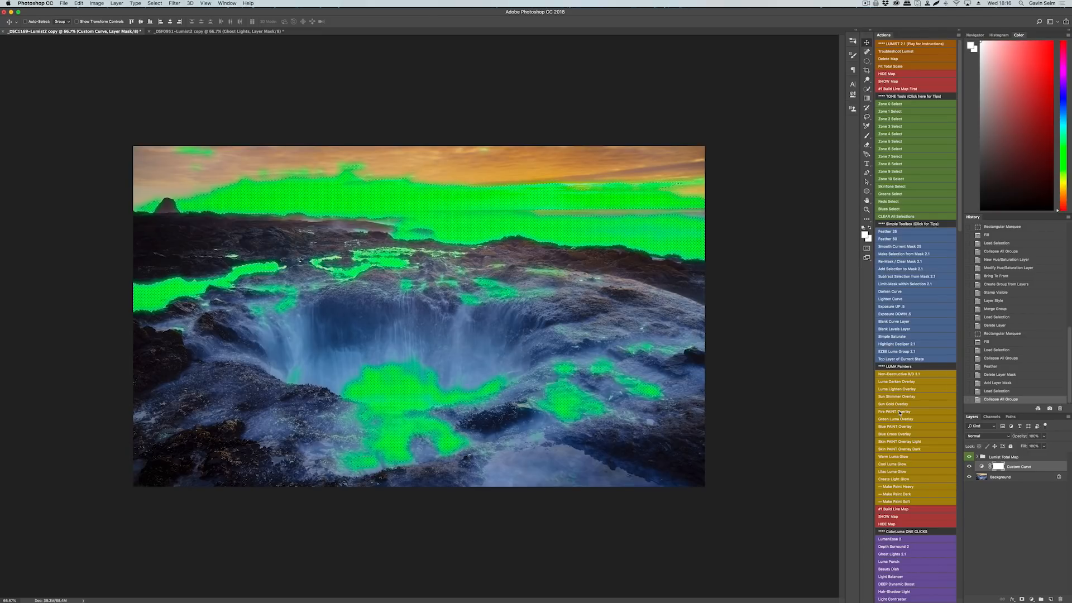
# Step: Apply the Fire PAINT Overlay to the selected zones and clear its mask below the horizon inside a feathered rectangular selection
pyautogui.click(895, 411)
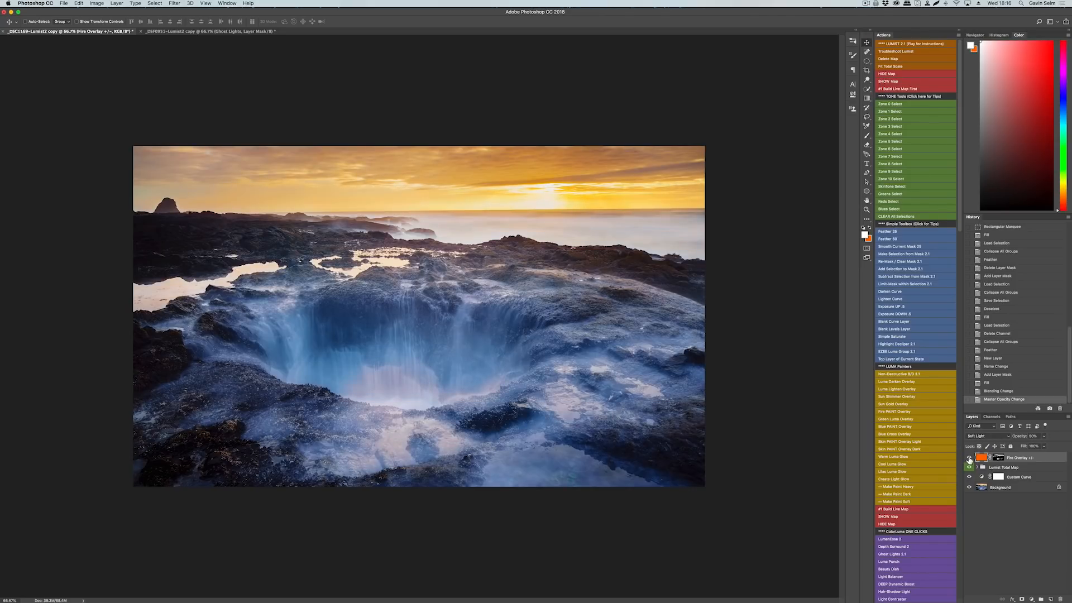
pyautogui.click(999, 459)
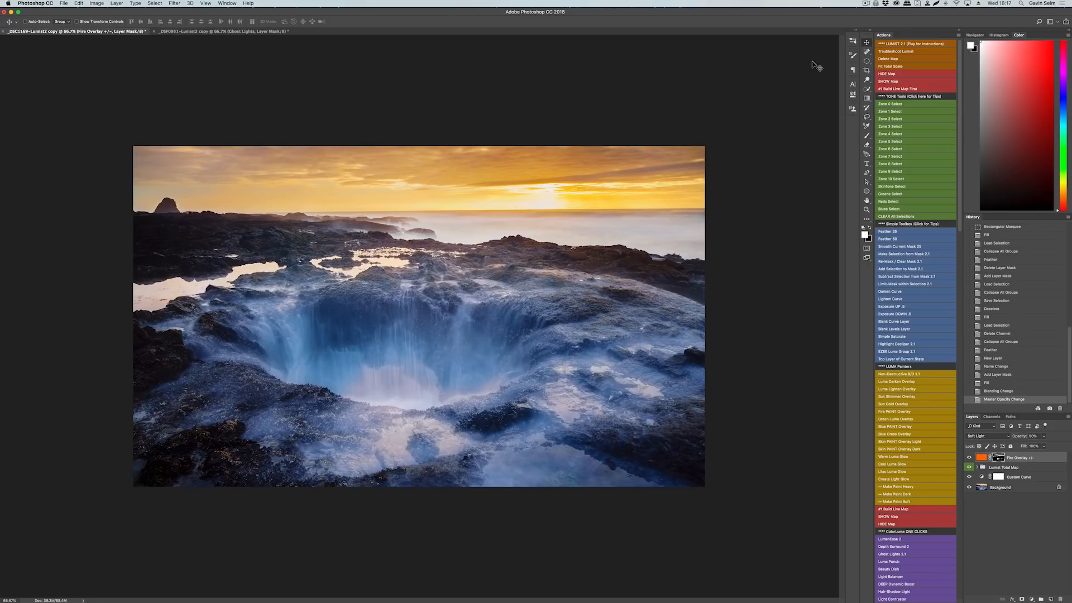
pyautogui.click(866, 61)
pyautogui.rightClick(865, 62)
pyautogui.click(894, 61)
pyautogui.moveTo(130, 210); pyautogui.dragTo(770, 547)
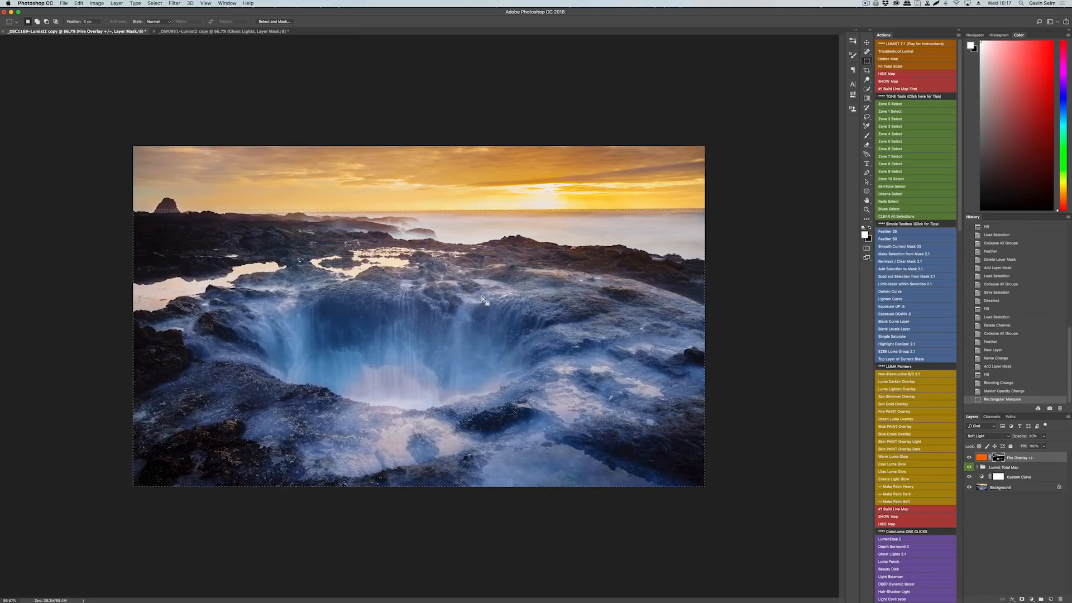
pyautogui.rightClick(332, 254)
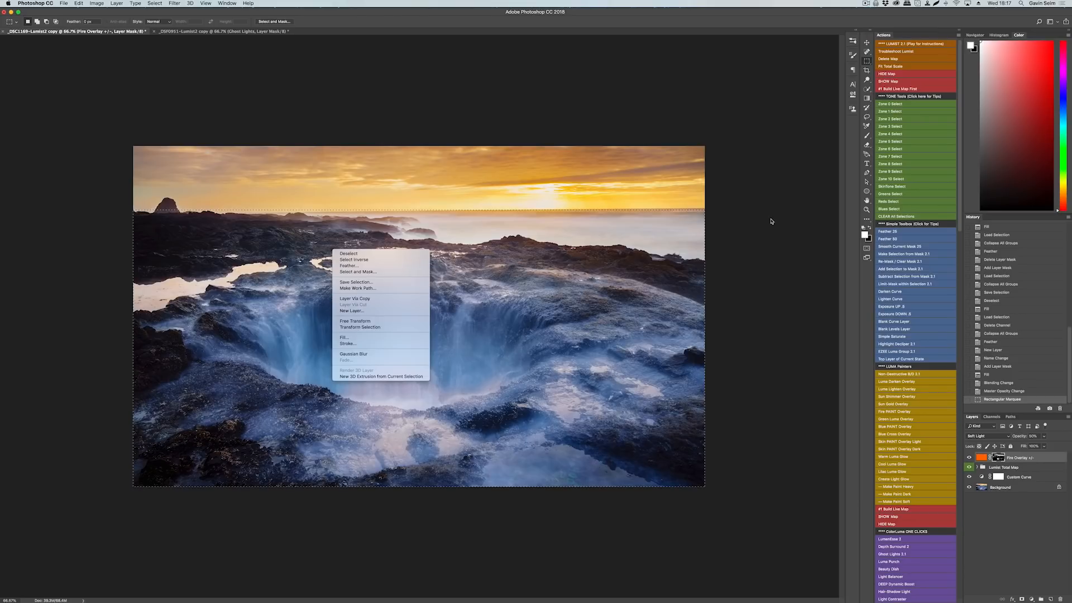
pyautogui.click(467, 207)
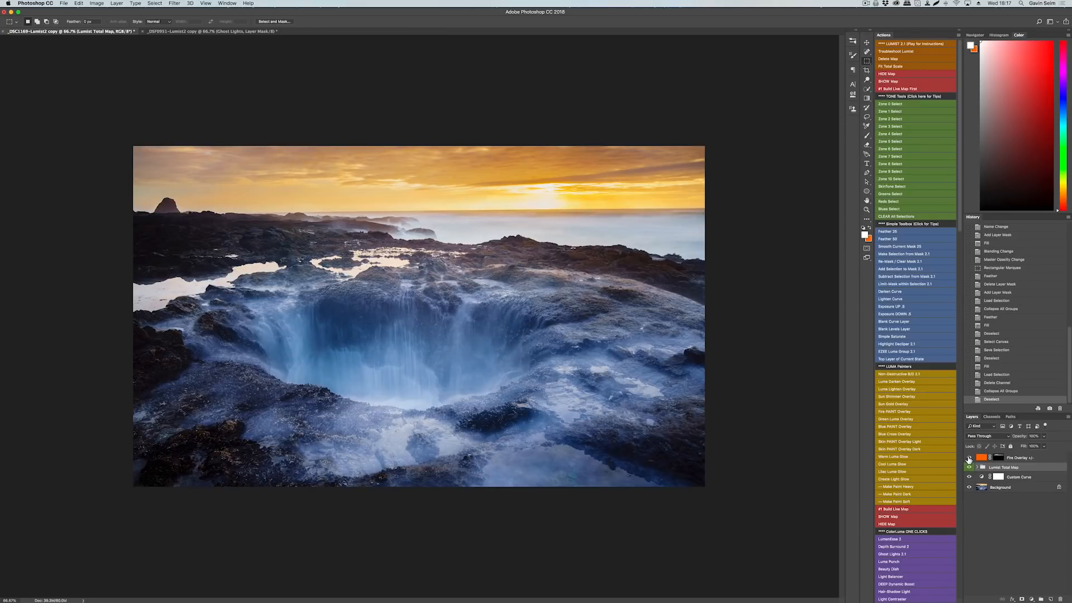
# Step: Raise the Fire Overlay layer's opacity to 93%
pyautogui.click(1025, 459)
pyautogui.moveTo(1016, 438); pyautogui.dragTo(1062, 438)
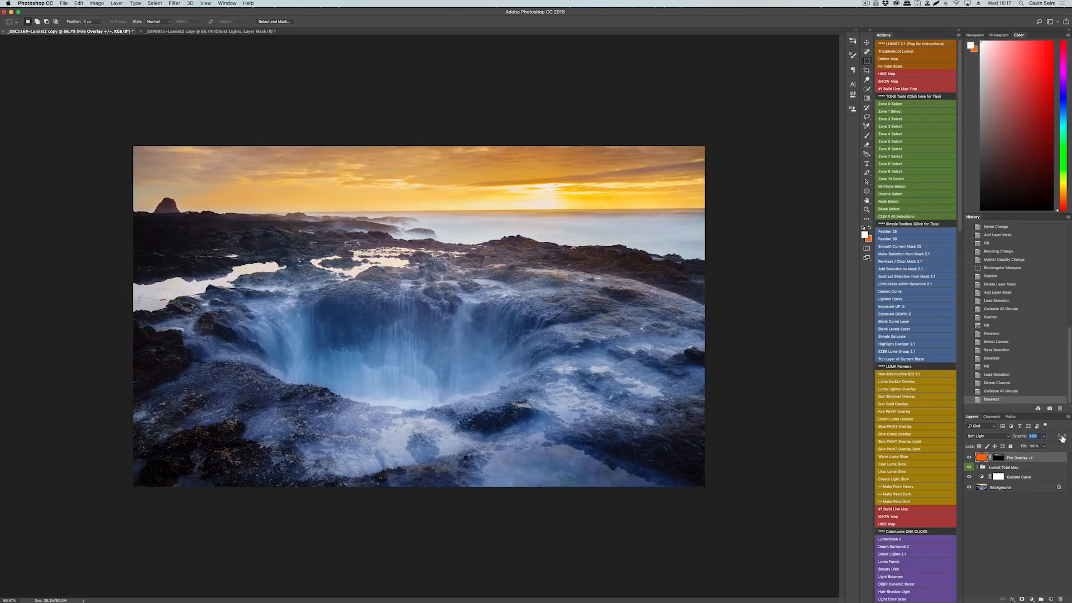
pyautogui.moveTo(1061, 439); pyautogui.dragTo(1061, 439)
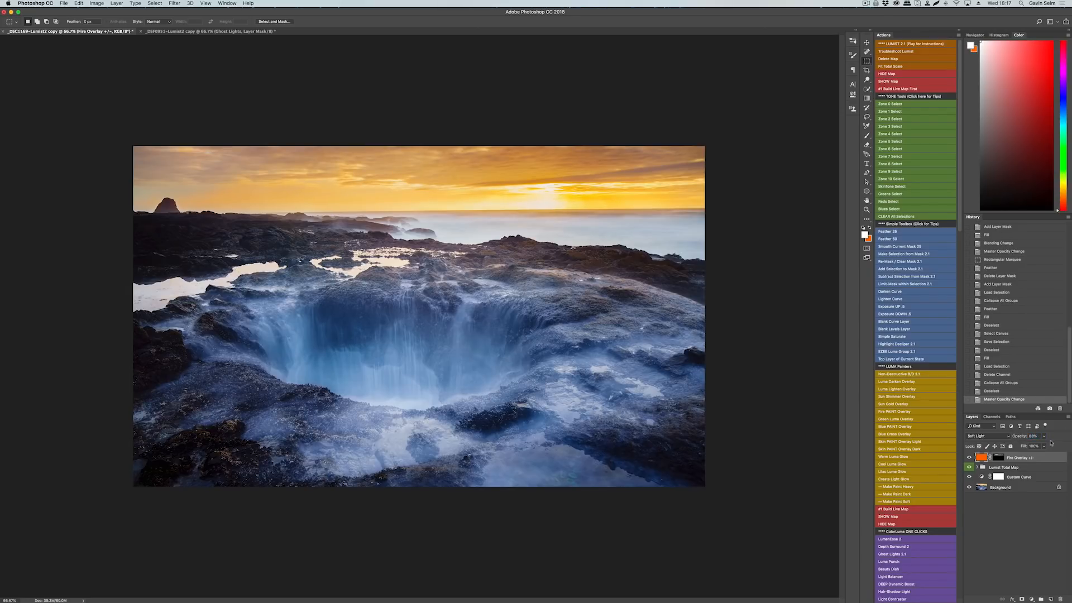
# Step: Try the Make Paint Heavy and Make Paint Dark actions on the Fire Overlay layer and return it to Make Paint Soft
pyautogui.click(902, 487)
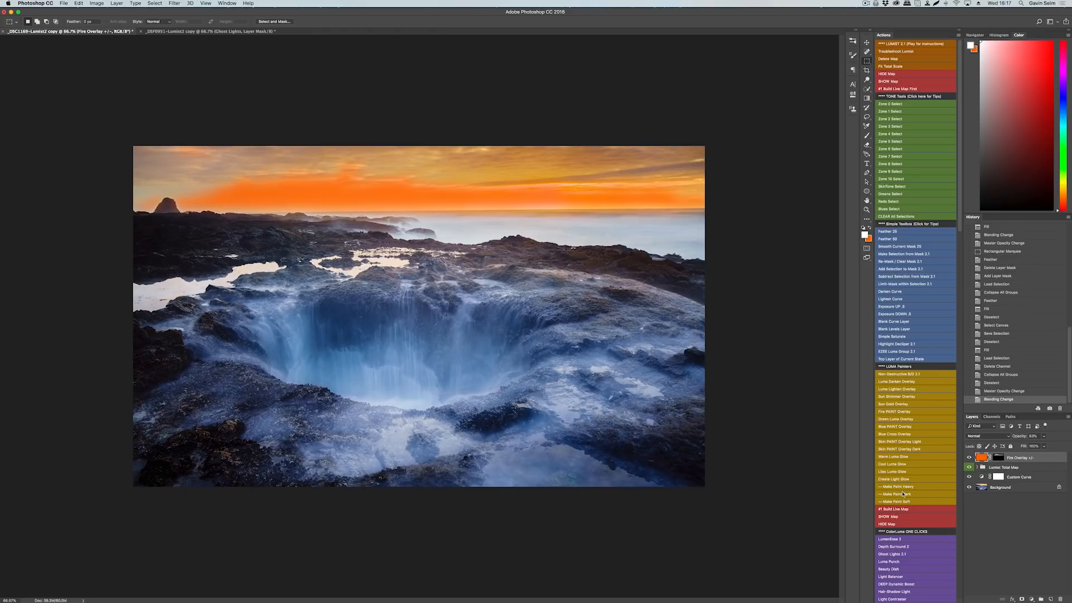
pyautogui.click(902, 494)
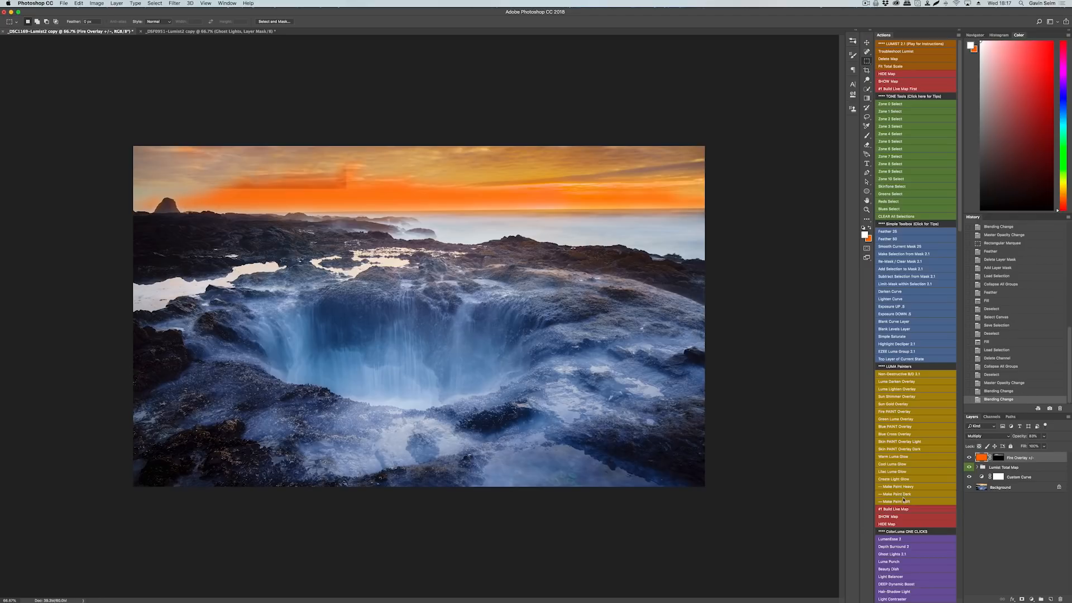
pyautogui.click(903, 502)
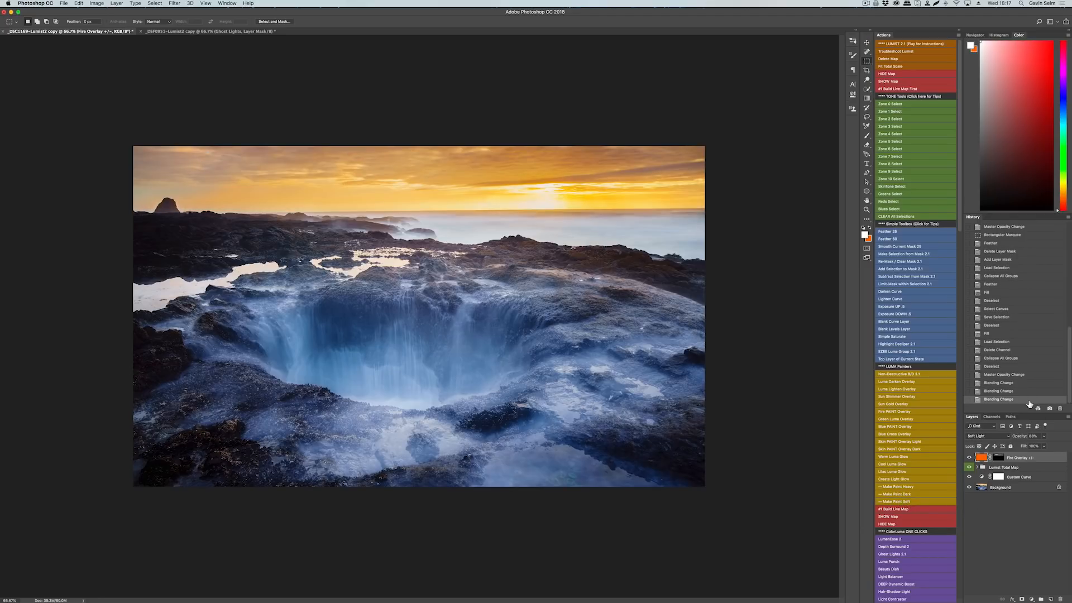
# Step: Examine the sunset sky up close and compare the seascape with and without the Fire Overlay layer
pyautogui.scroll(5, 538, 199)
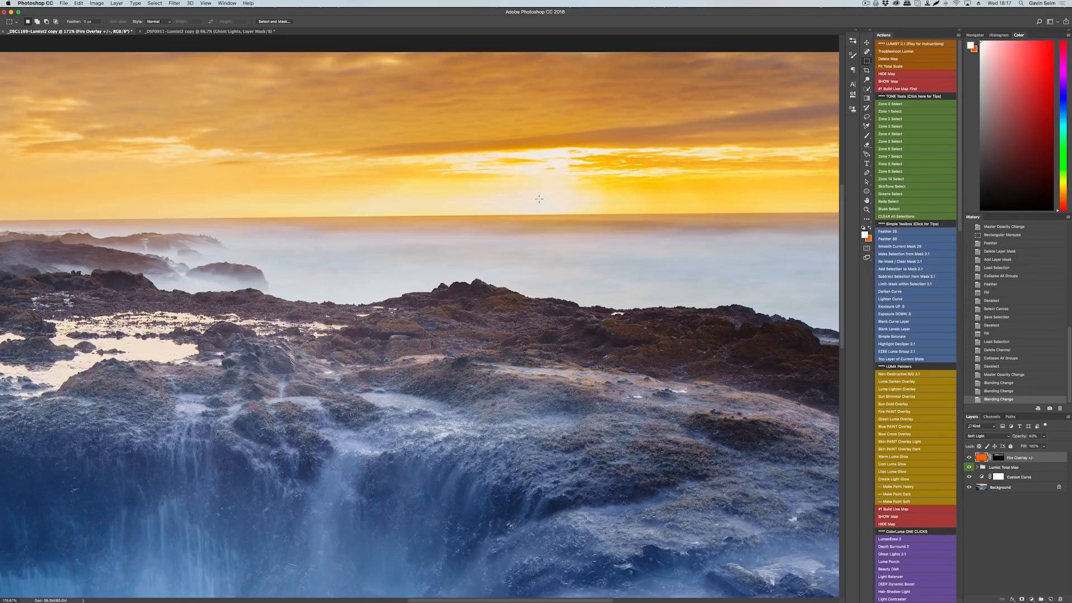
pyautogui.scroll(3, 633, 185)
pyautogui.scroll(-6, 581, 215)
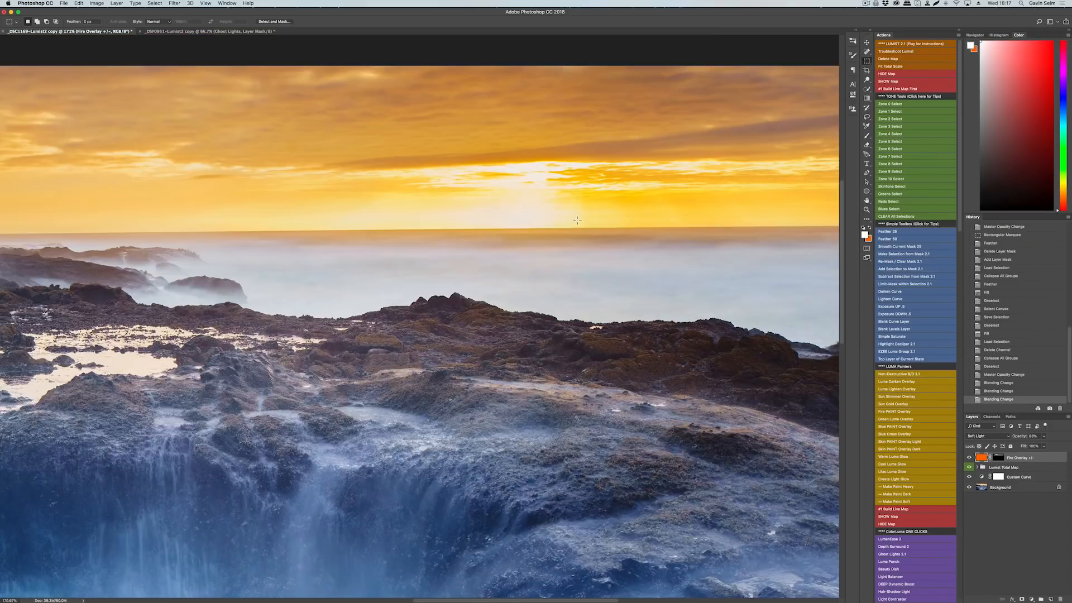
pyautogui.scroll(3, 555, 223)
pyautogui.click(969, 457)
pyautogui.click(969, 457)
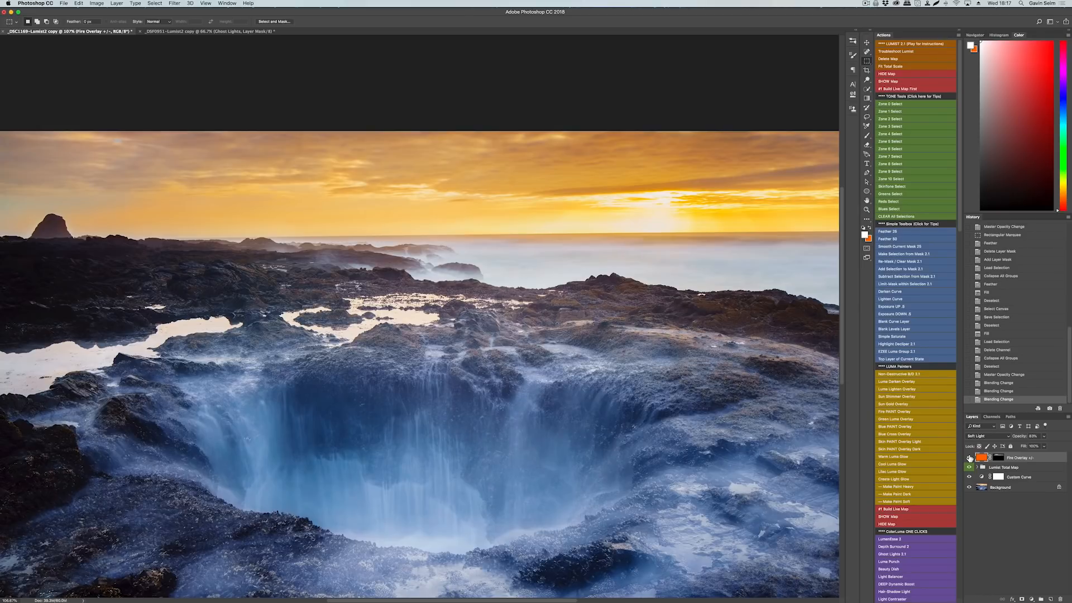
pyautogui.click(969, 457)
pyautogui.click(968, 458)
pyautogui.scroll(-2, 527, 306)
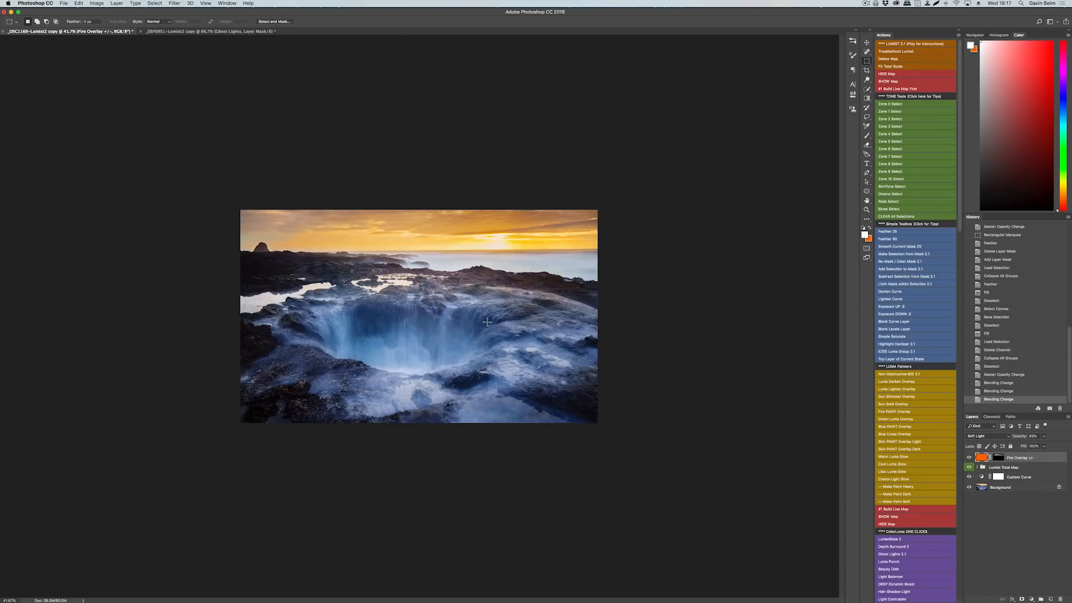
pyautogui.scroll(1, 487, 322)
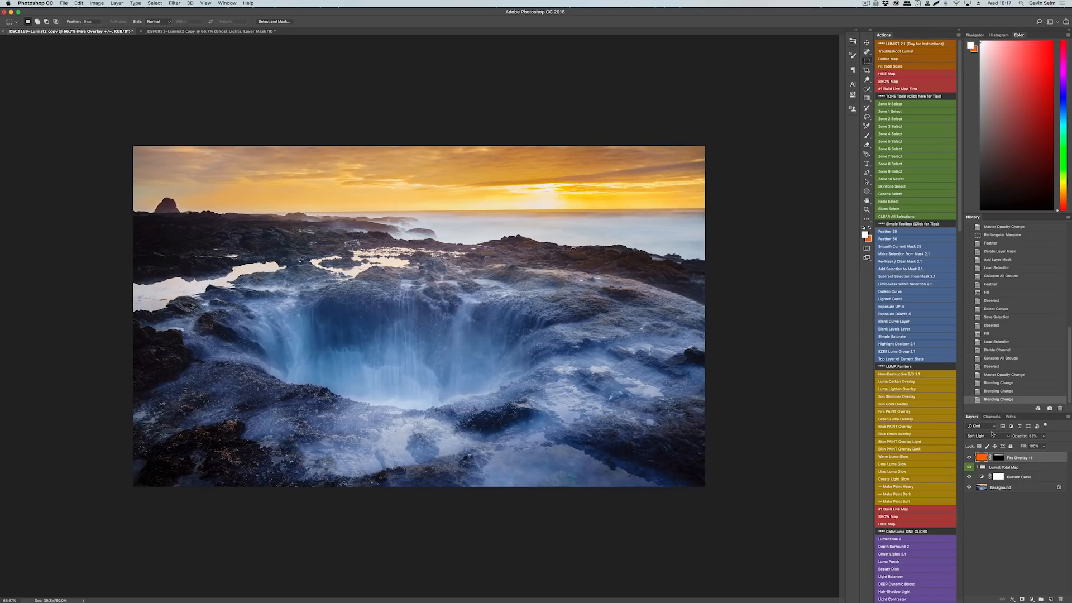
# Step: Apply the Ghost Lights 2.1 action to the seascape and compare the image with and without its group
pyautogui.moveTo(959, 204); pyautogui.dragTo(964, 308)
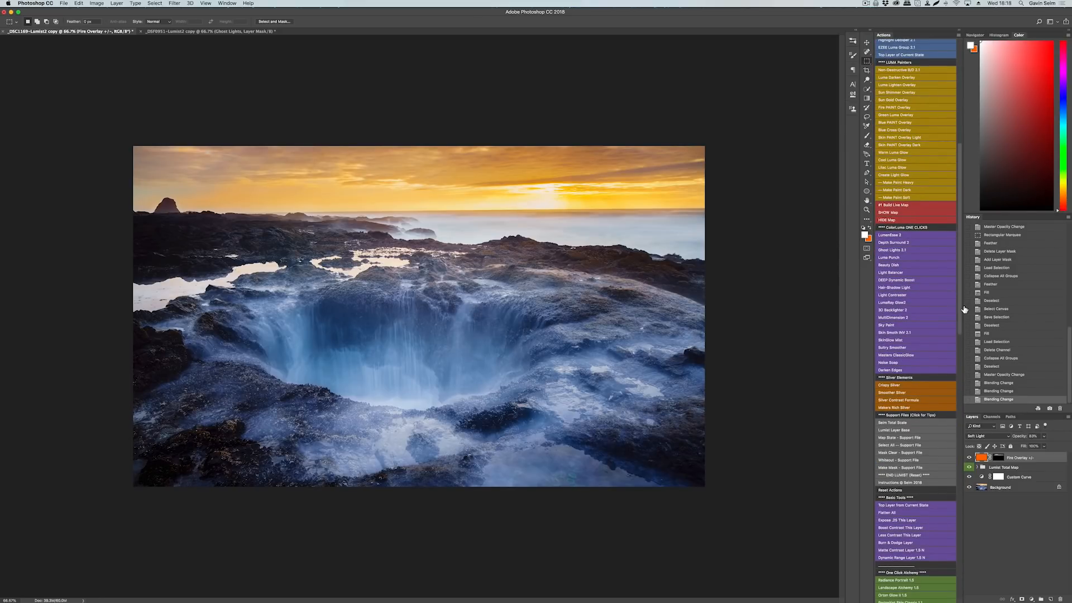
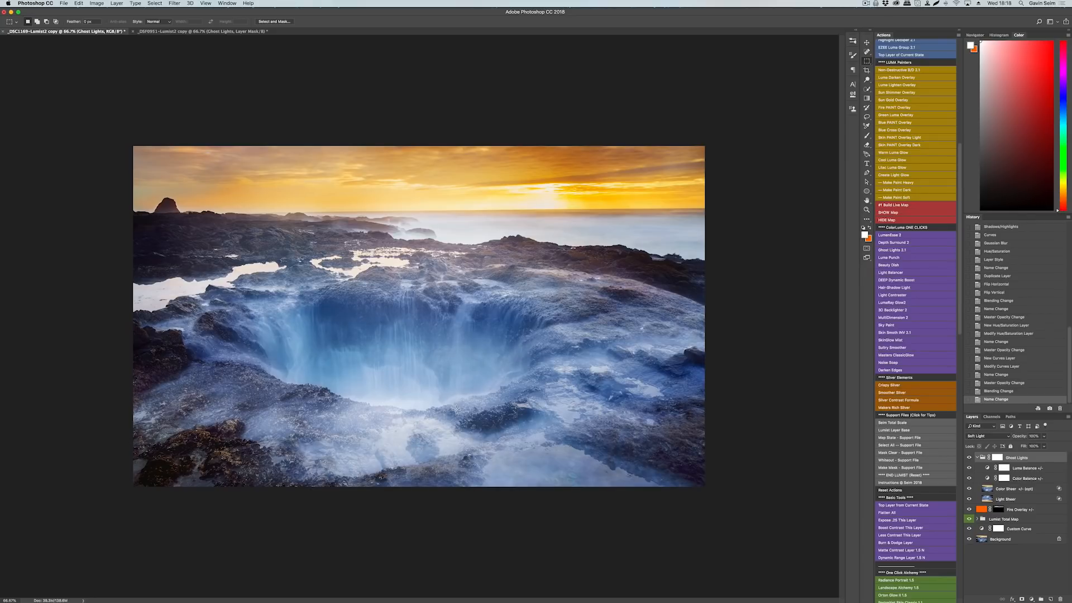
pyautogui.click(969, 457)
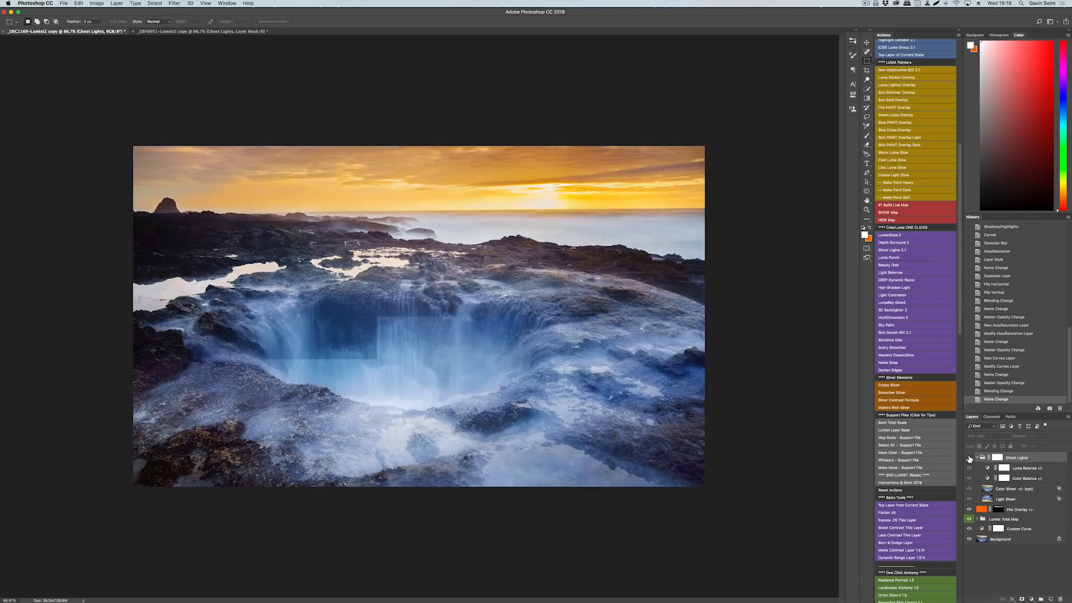
pyautogui.click(969, 457)
# Step: Look through the Ghost Lights group's layers and compare the seascape with and without the Color Sheer layer
pyautogui.click(1023, 478)
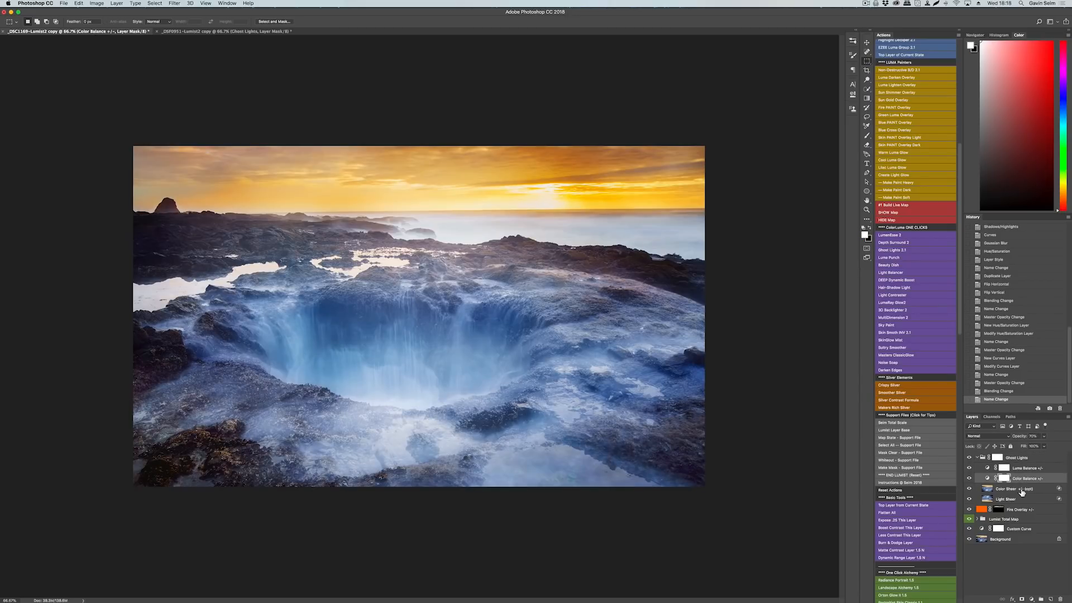
pyautogui.click(1022, 490)
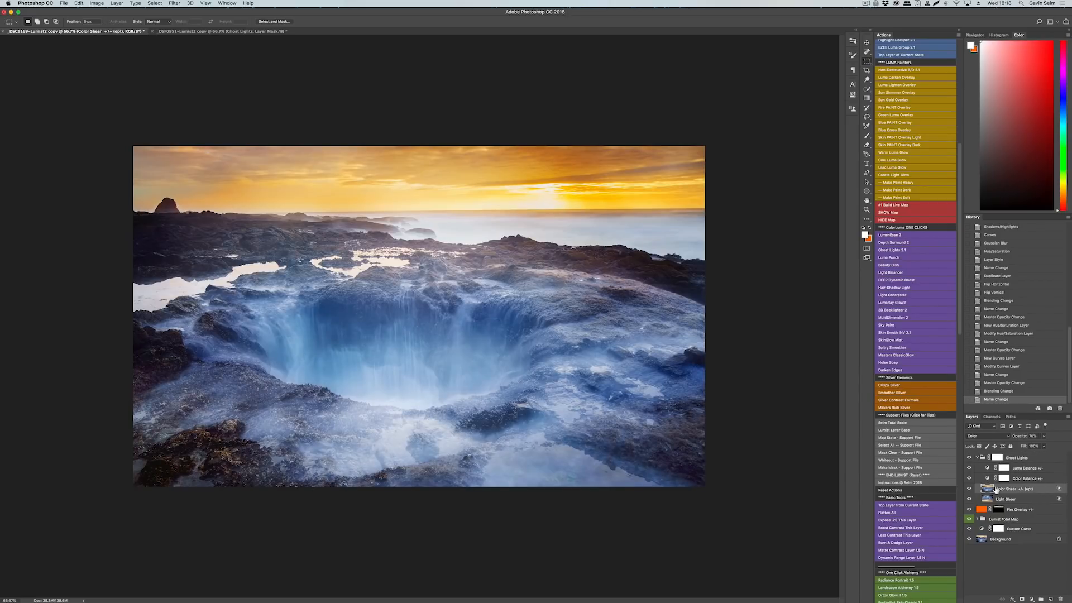
pyautogui.click(969, 489)
pyautogui.click(969, 489)
pyautogui.click(969, 489)
pyautogui.click(969, 489)
pyautogui.click(1027, 500)
# Step: Set the opacity of the Ghost Lights group's Color Balance layer to 62% and its Luma Balance layer to 40%
pyautogui.click(1028, 479)
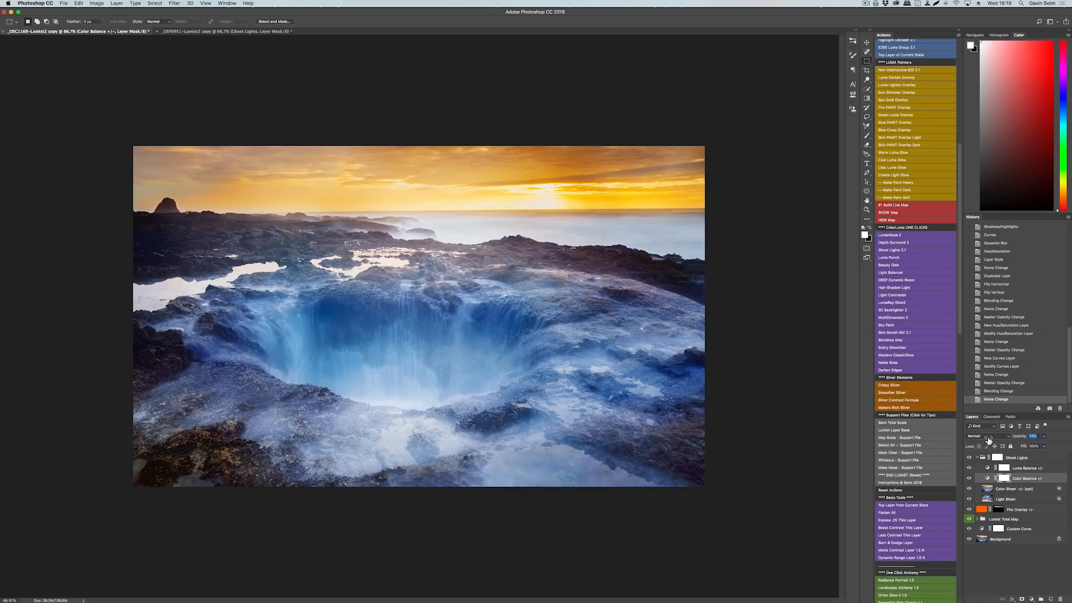
pyautogui.write('62')
pyautogui.press('Return')
pyautogui.click(1020, 467)
pyautogui.moveTo(1020, 437)
pyautogui.mouseDown()
pyautogui.moveTo(989, 437)
pyautogui.moveTo(1003, 438)
pyautogui.mouseUp()
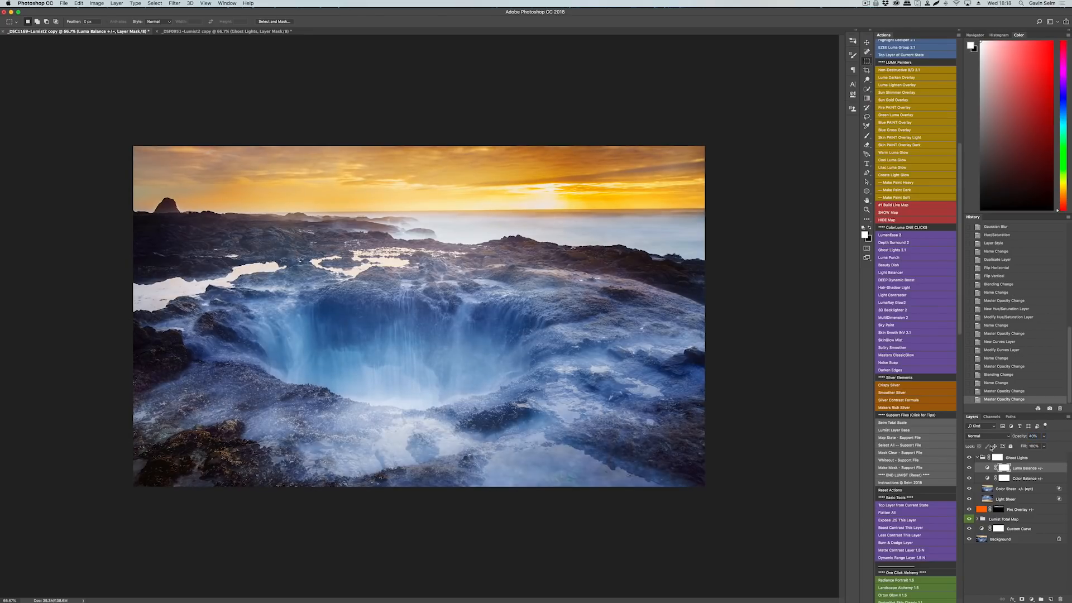
# Step: Collapse the Ghost Lights group, check its effect on the seascape and lower the group's opacity to 40%
pyautogui.click(976, 458)
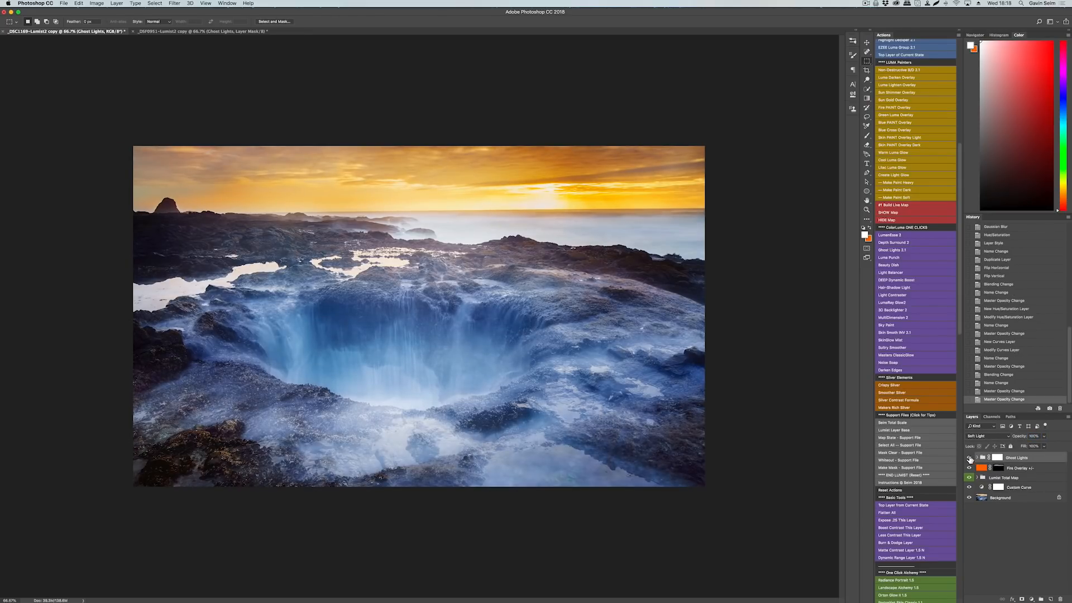
pyautogui.click(969, 457)
pyautogui.click(969, 457)
pyautogui.moveTo(1024, 439); pyautogui.dragTo(999, 439)
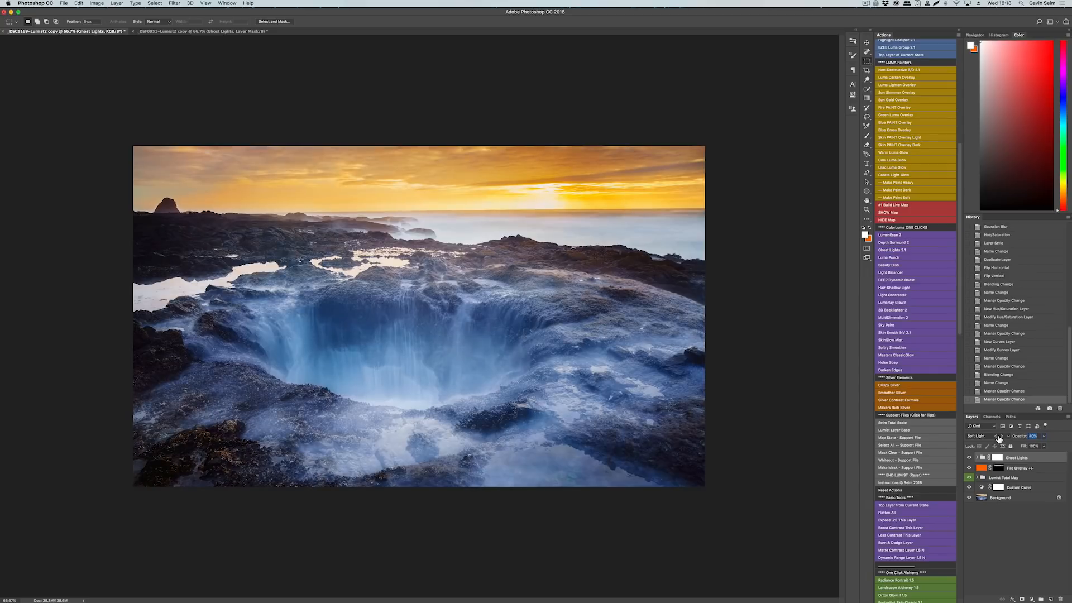
# Step: Compare the rocks and waterfall with and without the Ghost Lights group and reduce the group's opacity to 33%
pyautogui.click(970, 458)
pyautogui.click(969, 458)
pyautogui.click(969, 459)
pyautogui.click(969, 458)
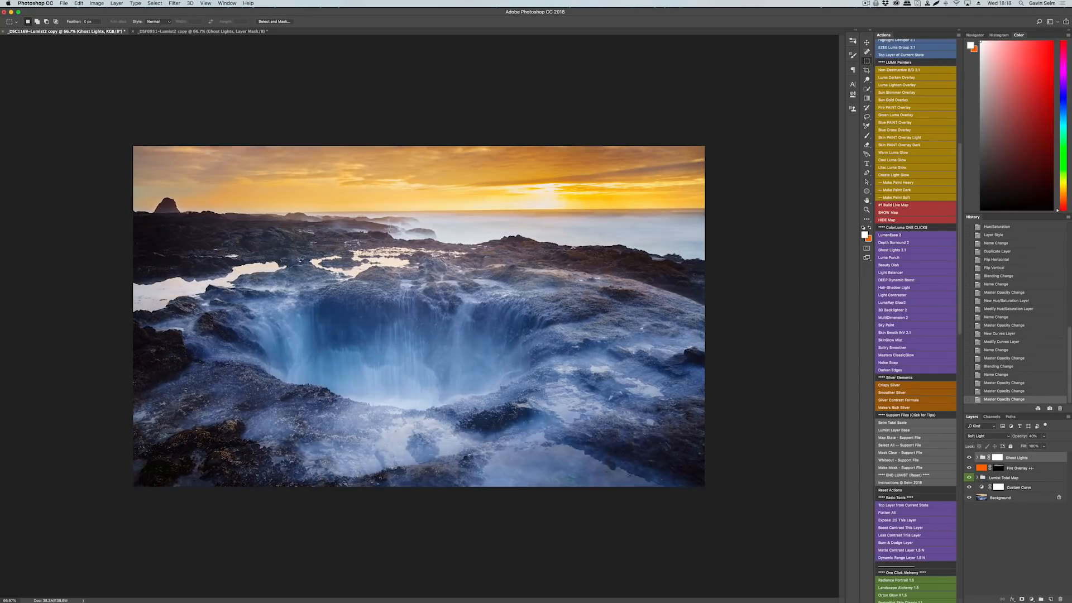
pyautogui.scroll(5, 317, 259)
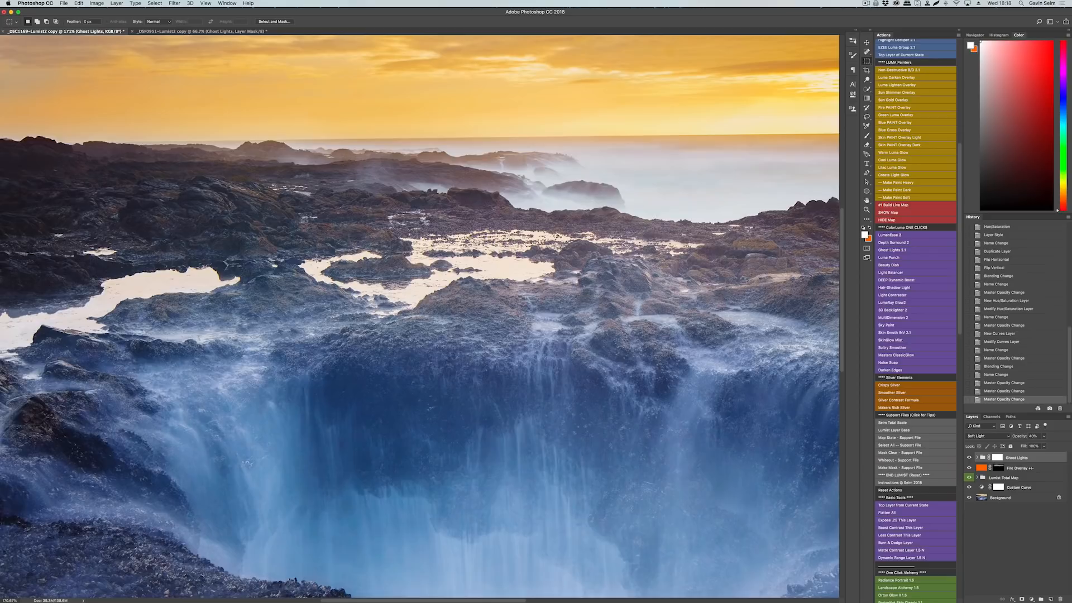
pyautogui.click(969, 458)
pyautogui.click(968, 458)
pyautogui.scroll(-5, 444, 299)
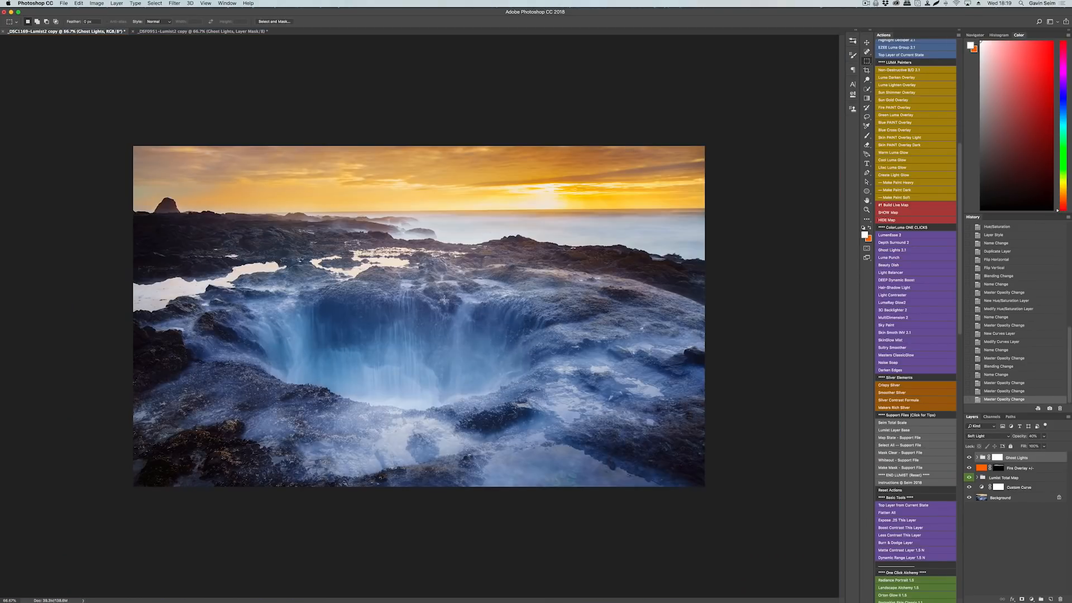
pyautogui.moveTo(1017, 440); pyautogui.dragTo(1009, 439)
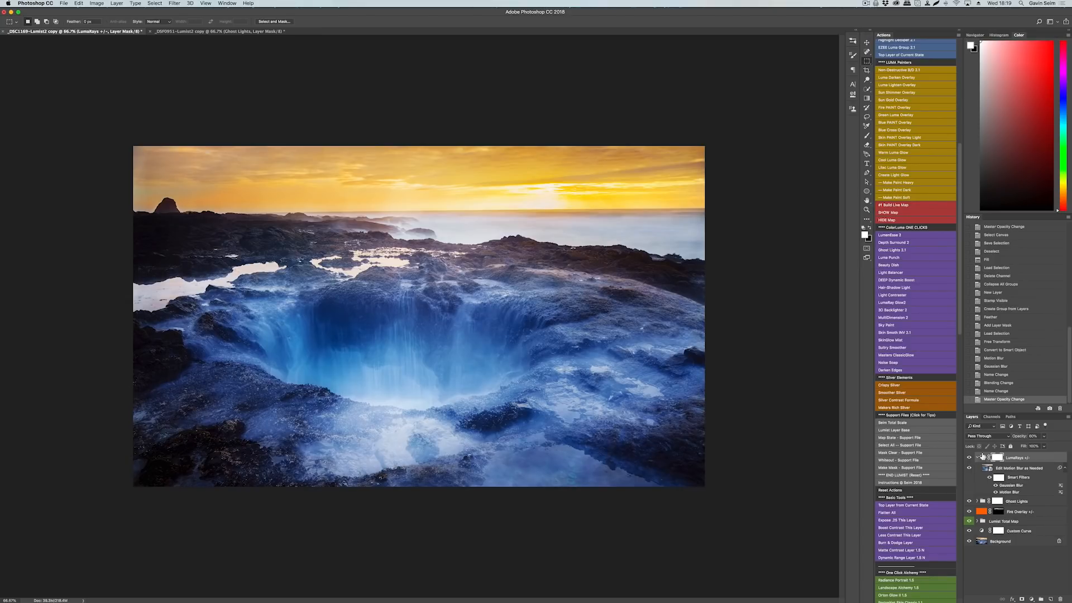
# Step: Delete the LumaRays group, apply the 3D Backlighter 2 action instead and collapse its group
pyautogui.click(981, 459)
pyautogui.press('Delete')
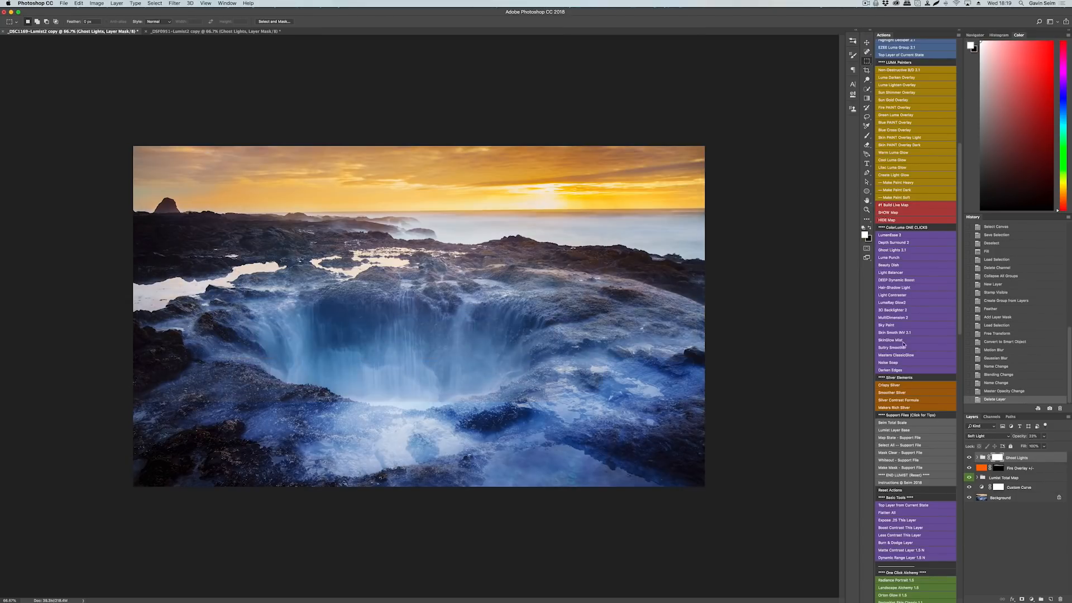
pyautogui.click(893, 309)
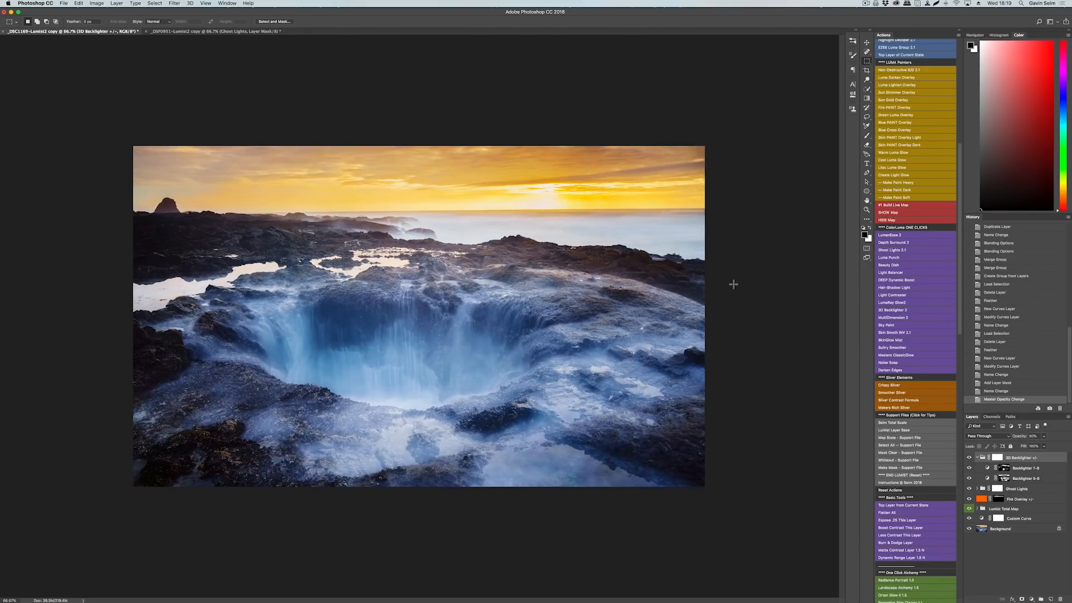
pyautogui.click(977, 458)
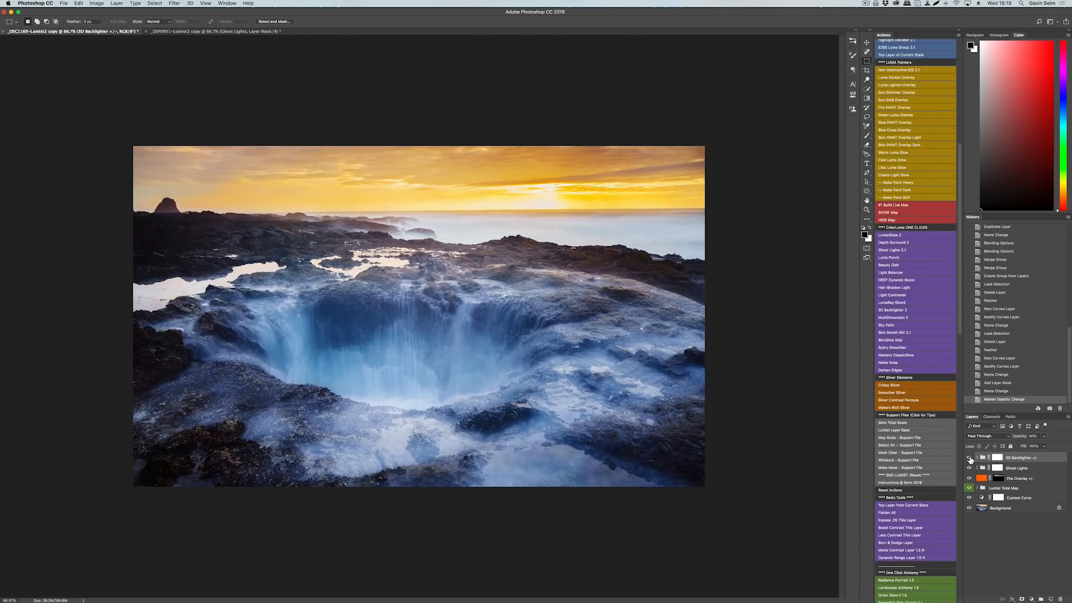
# Step: Compare the seascape with and without the 3D Backlighter group
pyautogui.click(969, 458)
pyautogui.click(969, 458)
pyautogui.click(968, 457)
pyautogui.click(968, 458)
pyautogui.click(969, 457)
pyautogui.click(969, 457)
pyautogui.click(969, 458)
pyautogui.click(969, 457)
# Step: Select the whole sky down to the horizon with a rectangular marquee and soften the selection with the Feather 50 action
pyautogui.moveTo(99, 136); pyautogui.dragTo(802, 214)
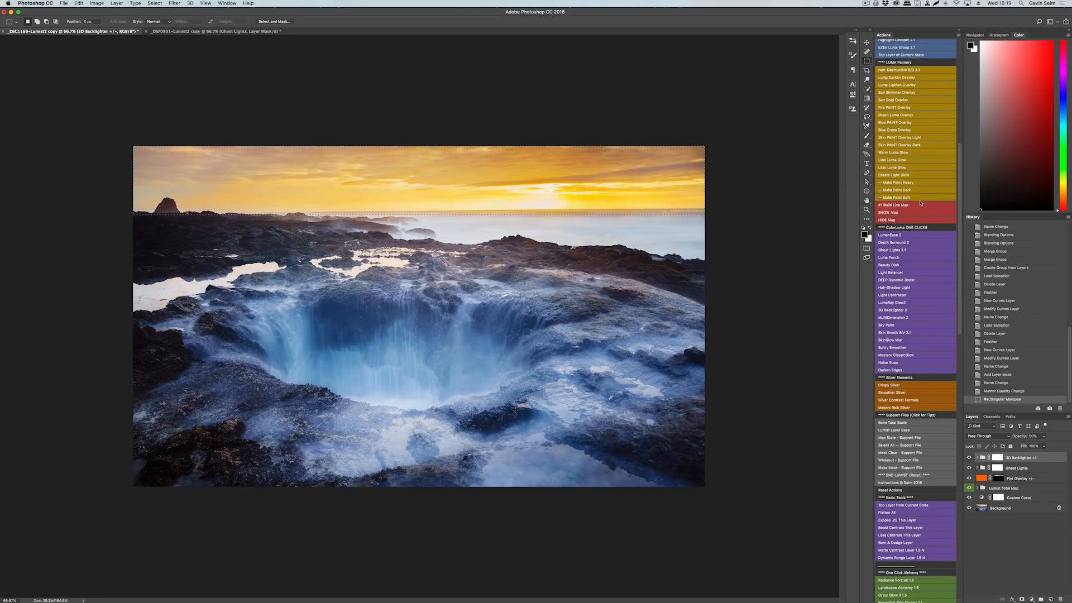
pyautogui.scroll(5, 911, 267)
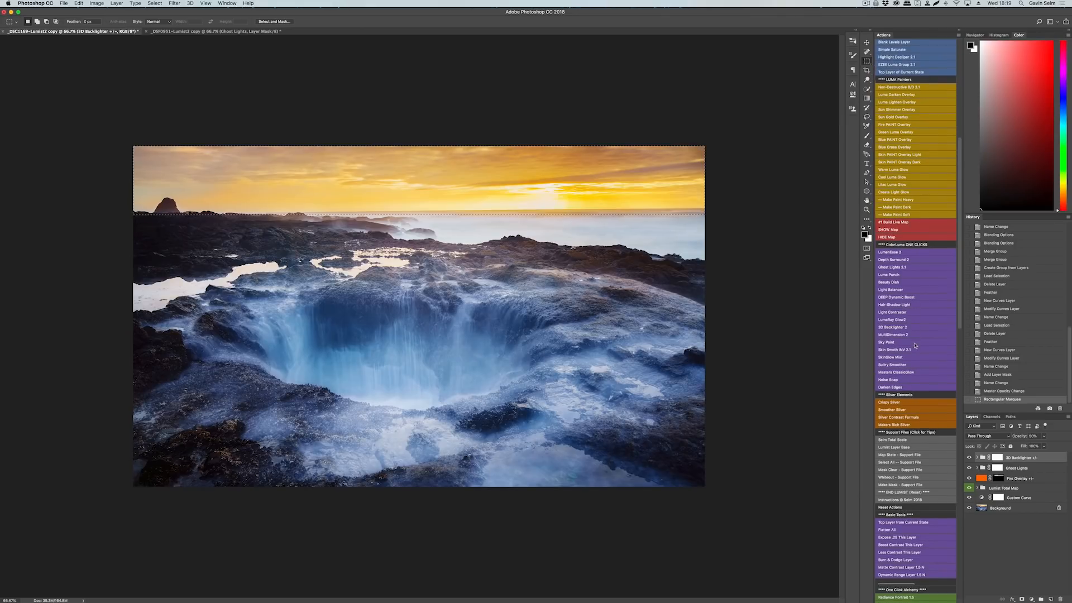
pyautogui.scroll(1, 916, 279)
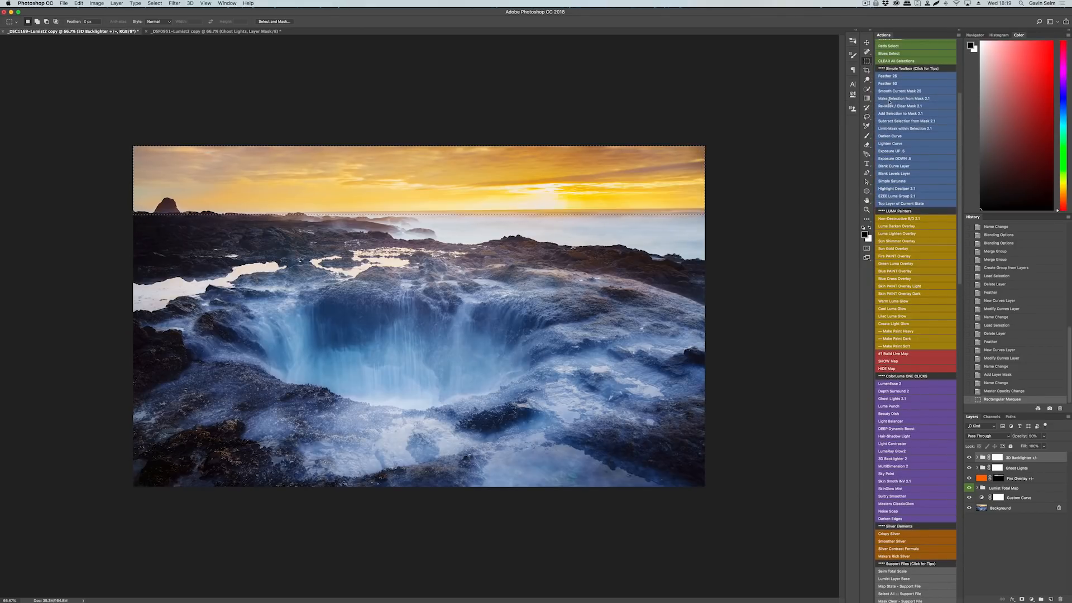
pyautogui.click(892, 84)
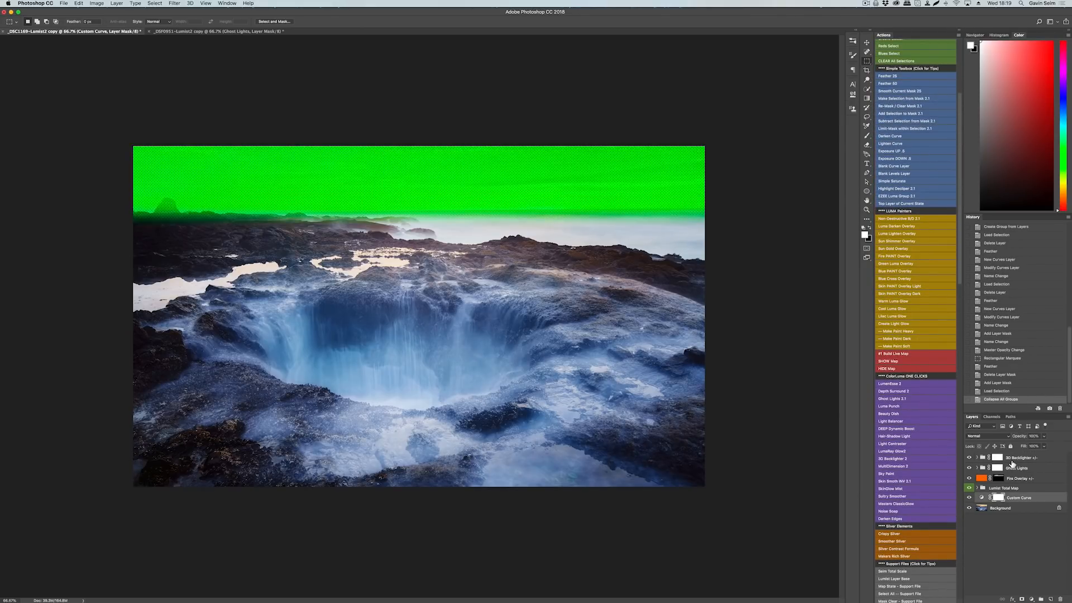
# Step: Subtract the feathered sky selection from the Ghost Lights mask and save a history snapshot of the result
pyautogui.click(898, 122)
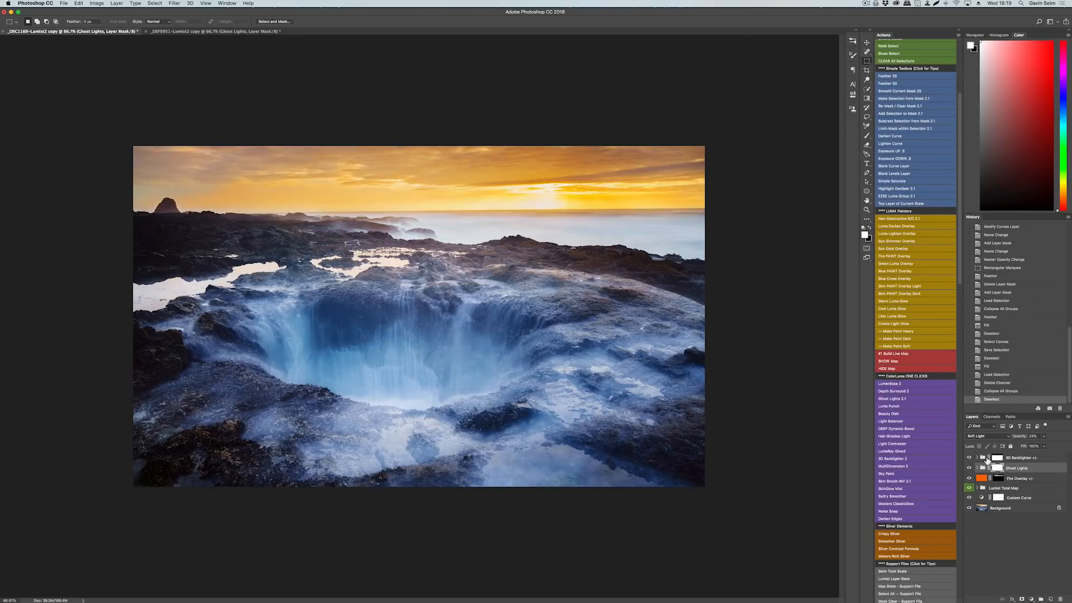
pyautogui.click(968, 458)
pyautogui.click(969, 458)
pyautogui.click(1049, 409)
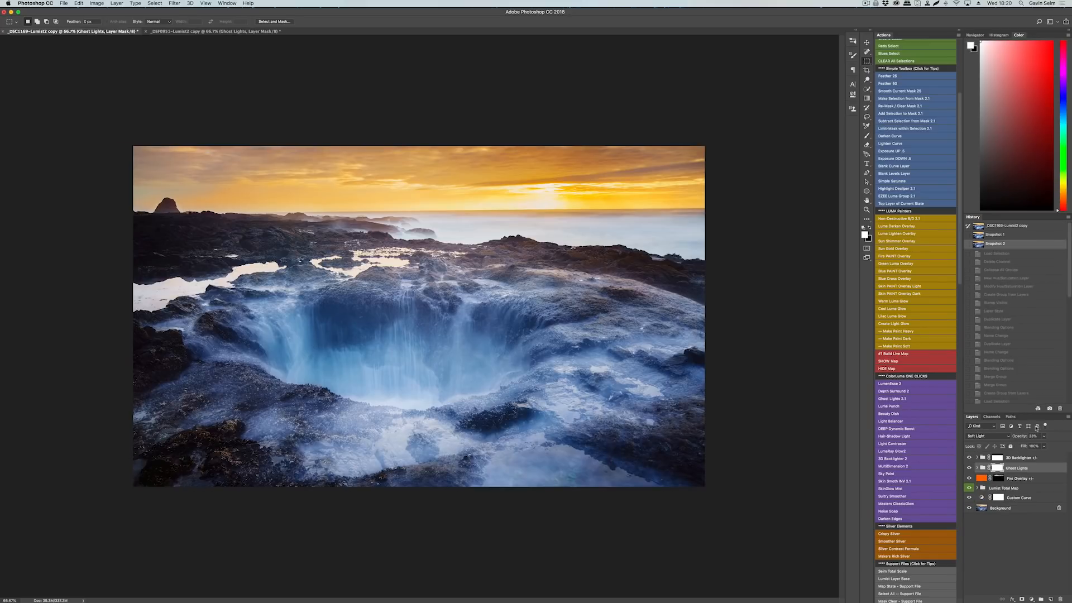
# Step: Group all layers from 3D Backlighter down to Custom Curve and compare the seascape with and without the group
pyautogui.click(1022, 459)
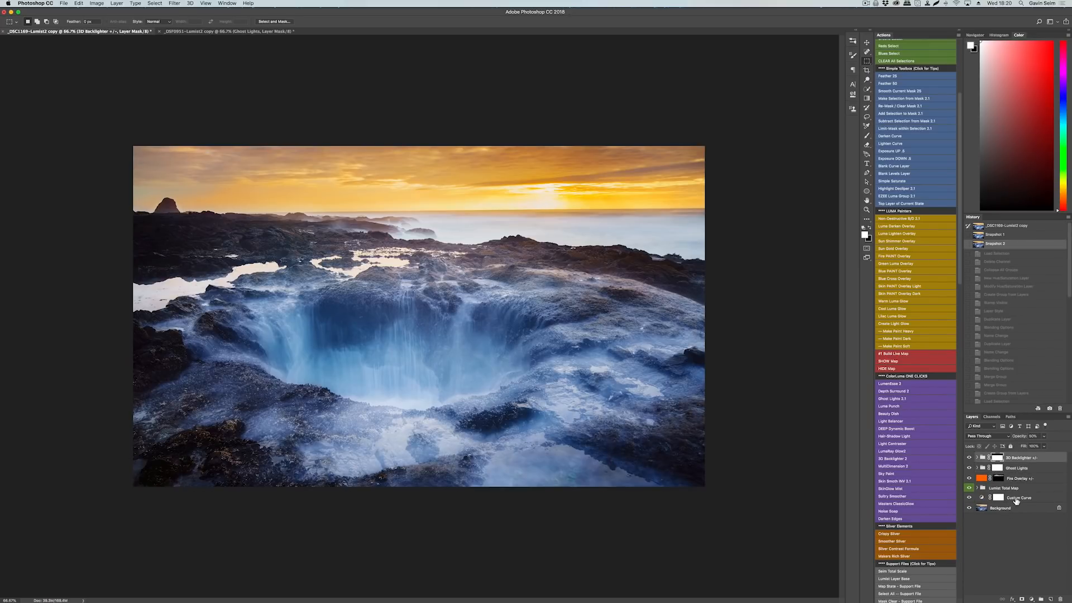
pyautogui.keyDown('shift'); pyautogui.click(1016, 500); pyautogui.keyUp('shift')
pyautogui.press('super+g')
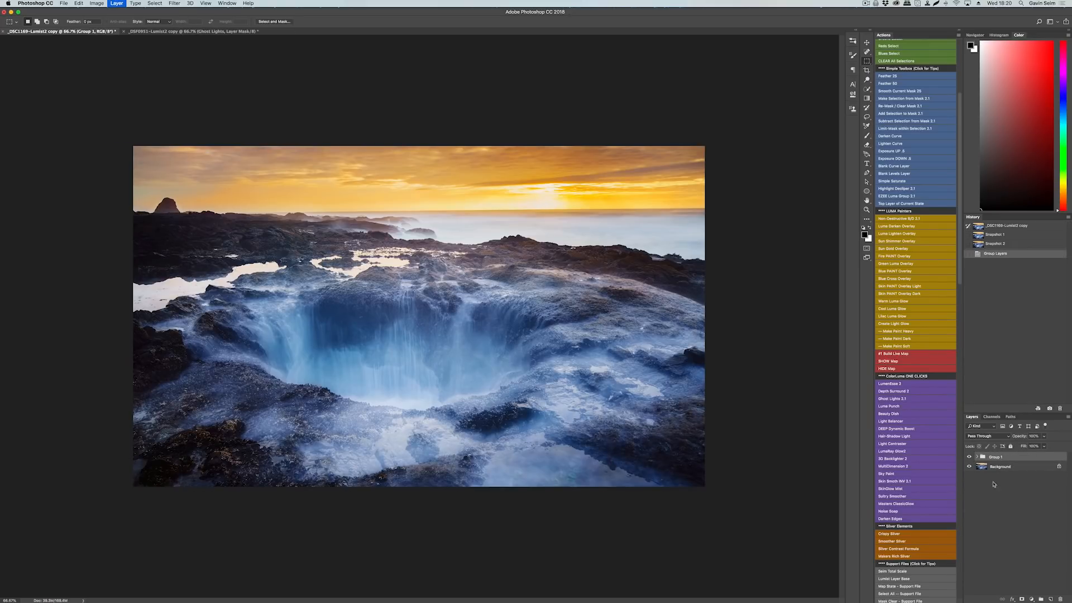
pyautogui.click(968, 457)
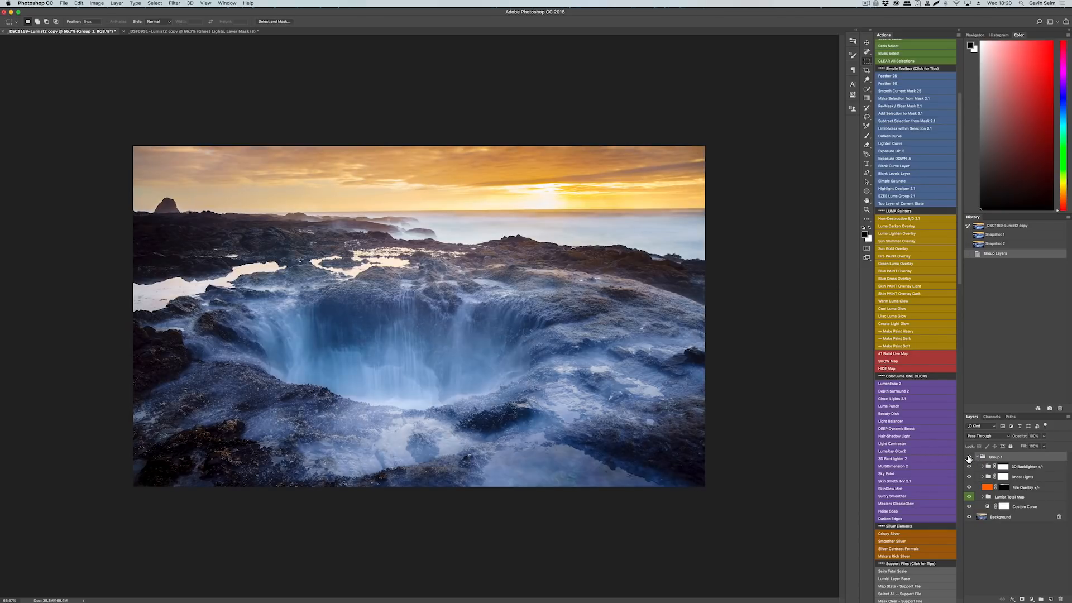
pyautogui.click(968, 457)
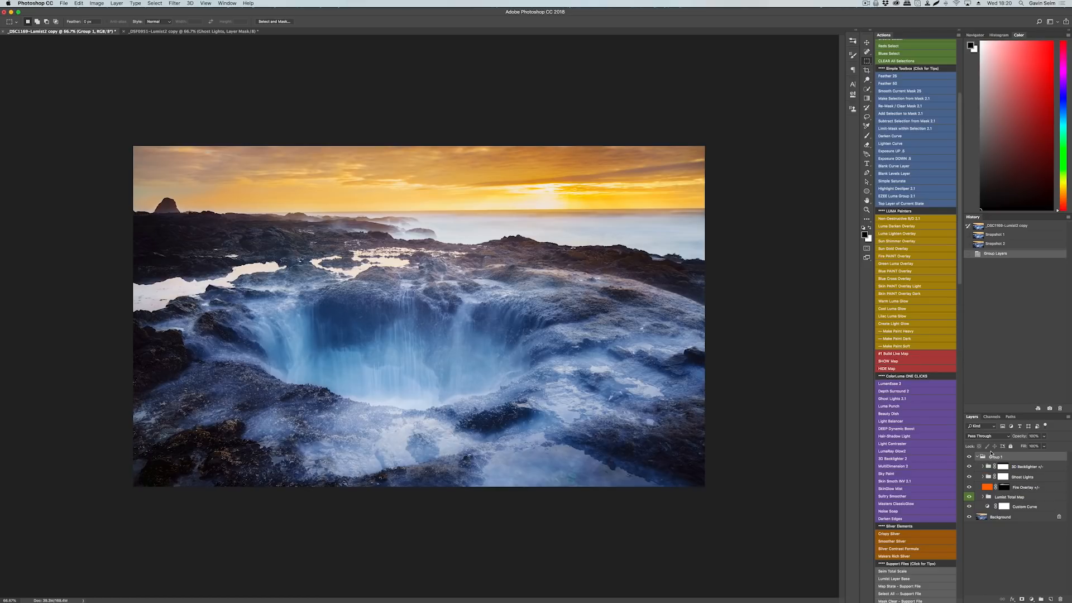
pyautogui.click(976, 456)
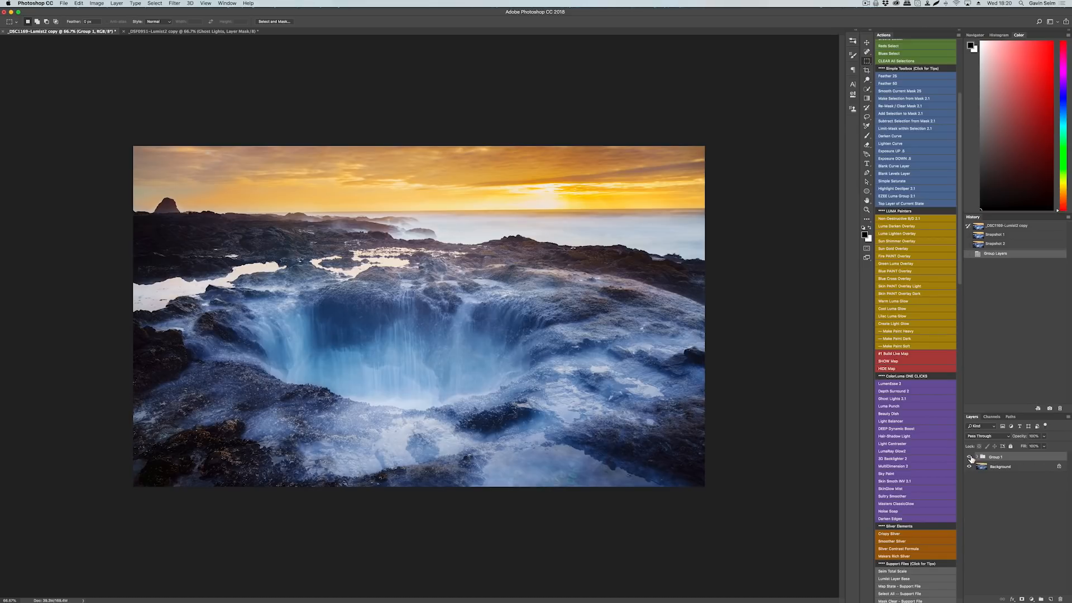
# Step: Reduce the new group's opacity to 87% and compare the seascape with and without its adjustments
pyautogui.click(1015, 436)
pyautogui.moveTo(1069, 433)
pyautogui.mouseDown()
pyautogui.moveTo(1069, 420)
pyautogui.moveTo(1060, 429)
pyautogui.moveTo(1069, 427)
pyautogui.mouseUp()
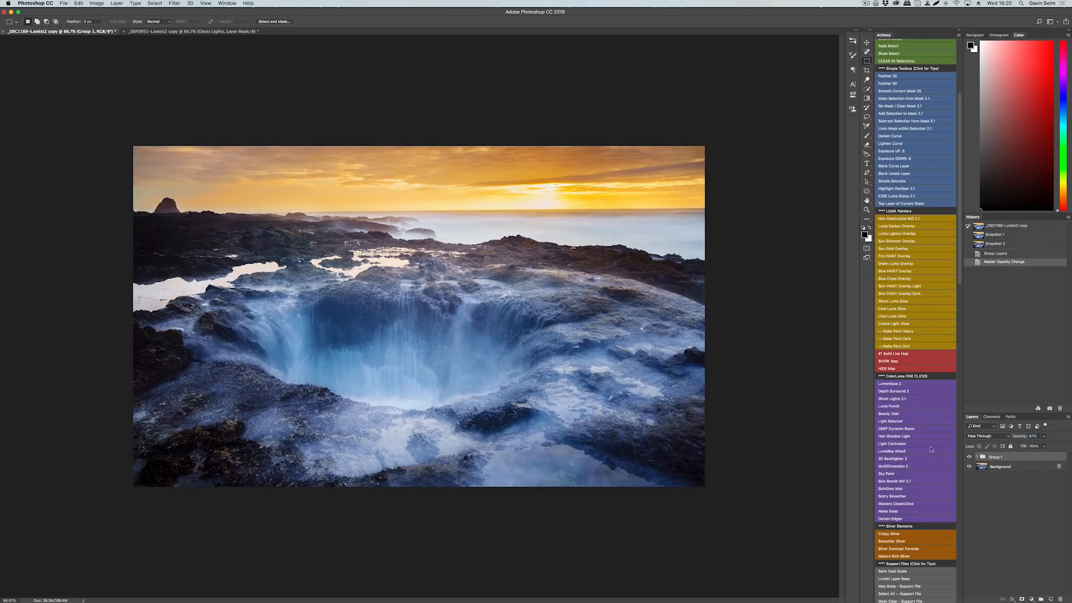
pyautogui.click(976, 457)
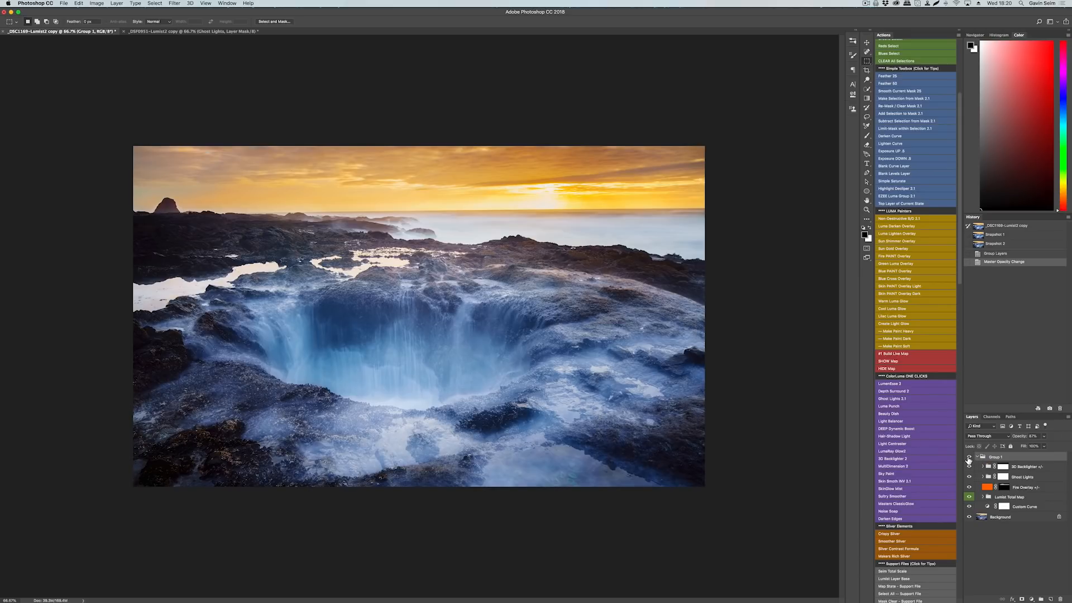
pyautogui.click(969, 457)
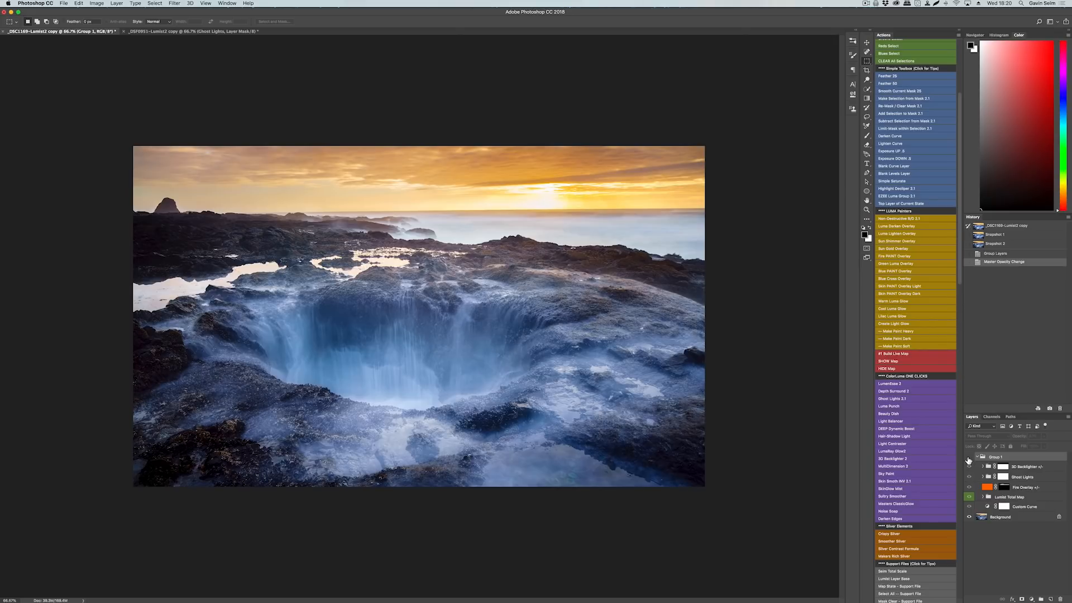
pyautogui.click(968, 458)
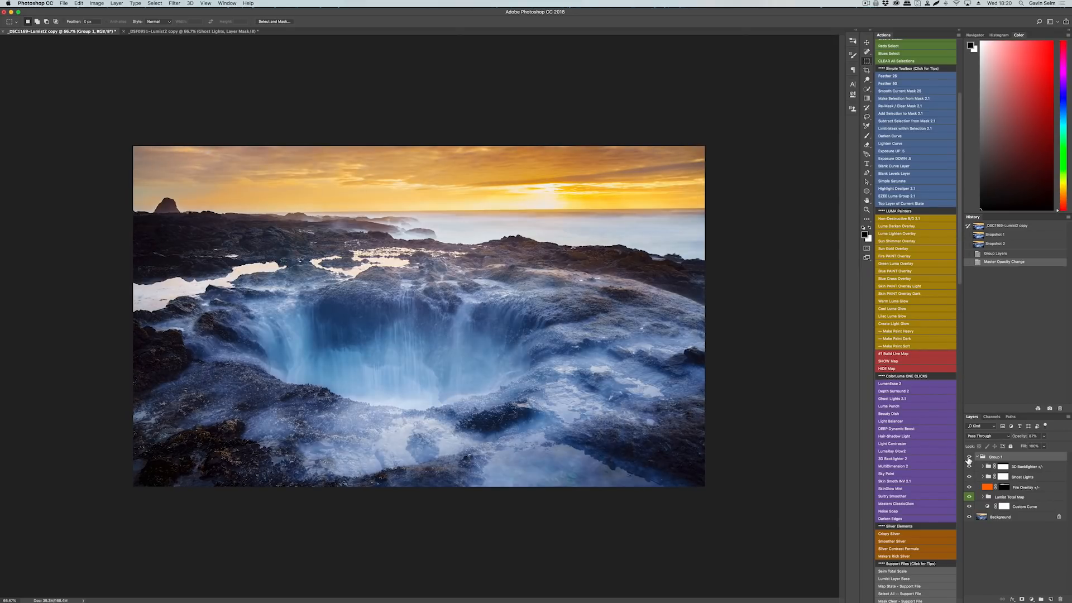
pyautogui.click(969, 458)
pyautogui.click(968, 458)
# Step: Add a Blue Cross Overlay limited to the Zone 1 shadow tones and reduce its opacity to about 18%
pyautogui.click(897, 278)
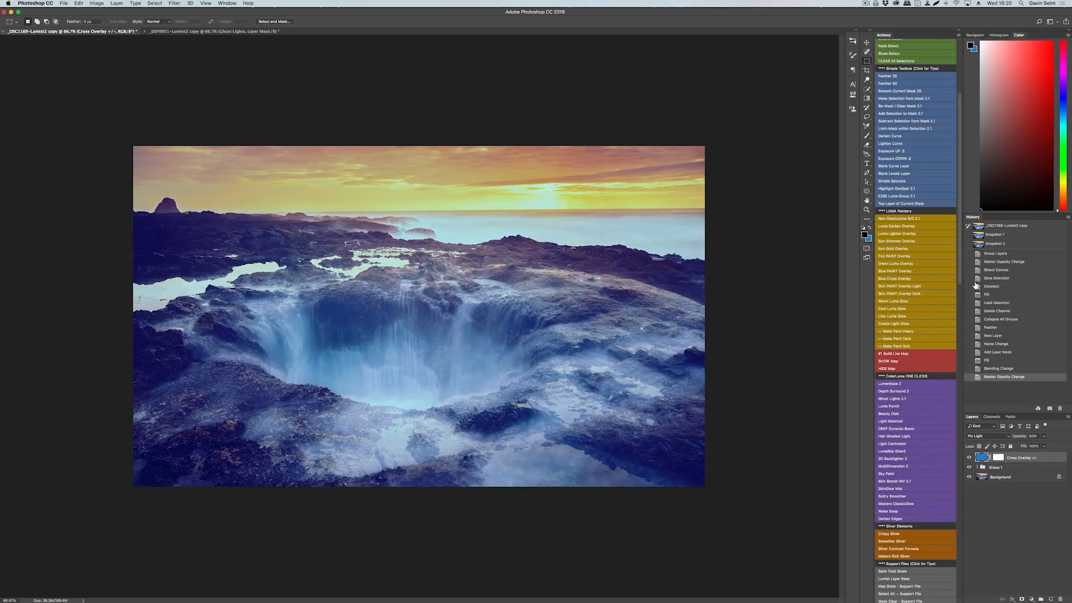
pyautogui.scroll(5, 958, 270)
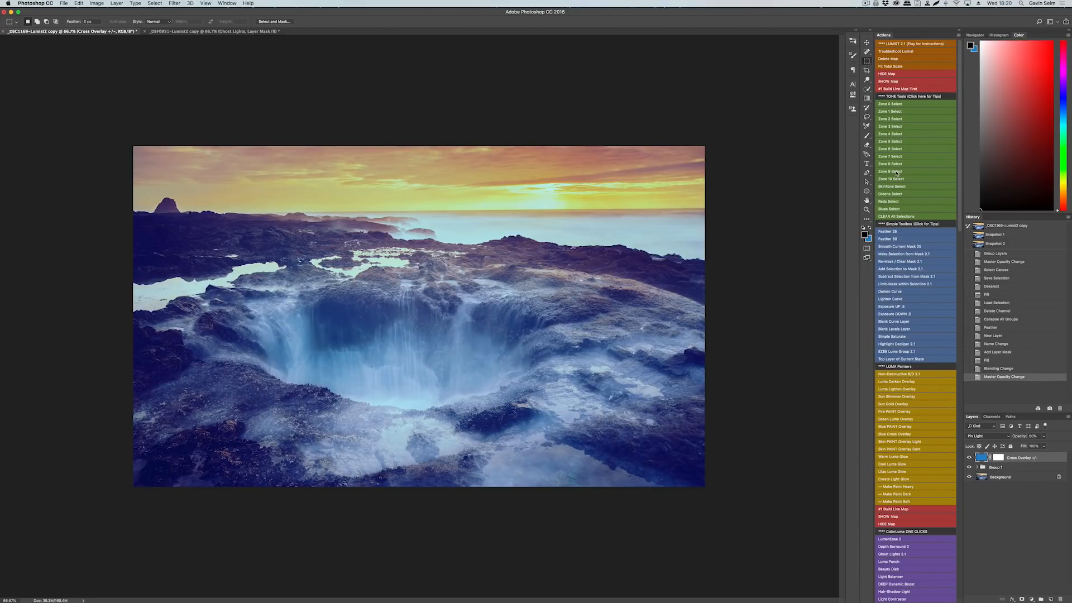
pyautogui.click(890, 113)
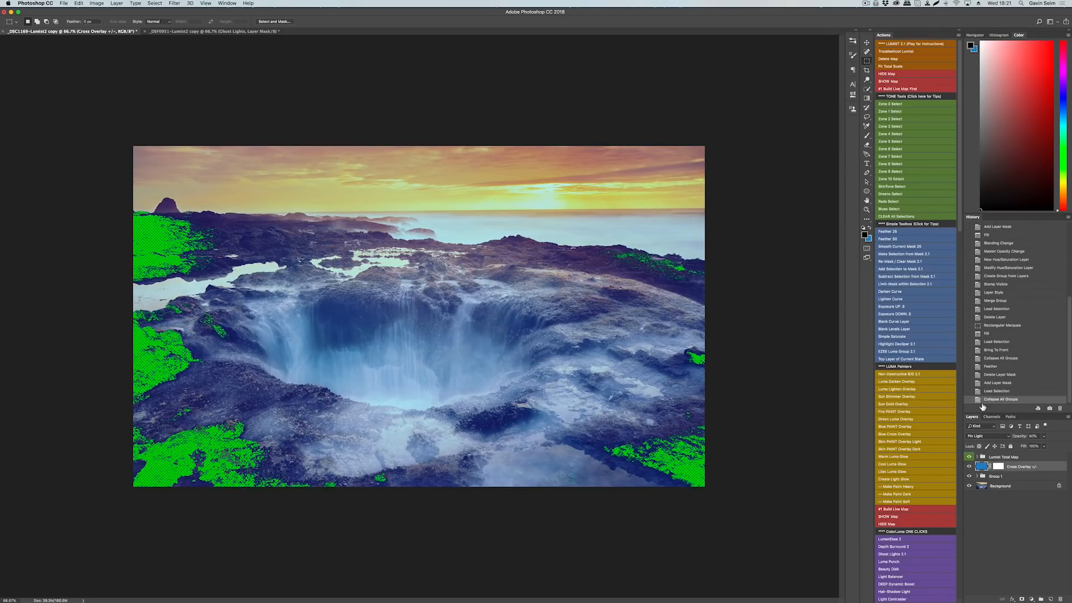
pyautogui.click(880, 285)
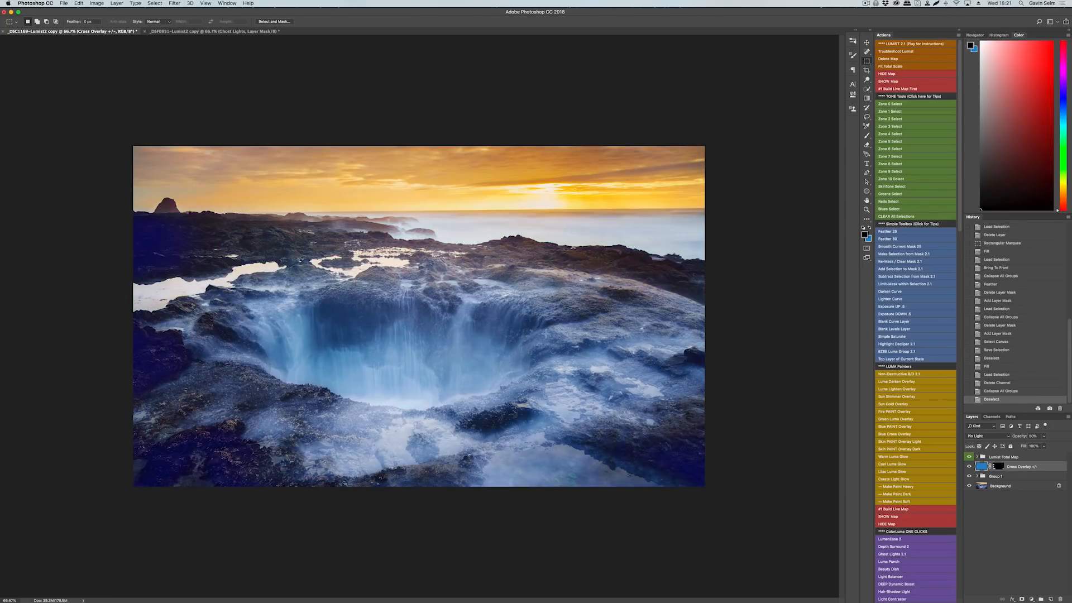
pyautogui.click(969, 467)
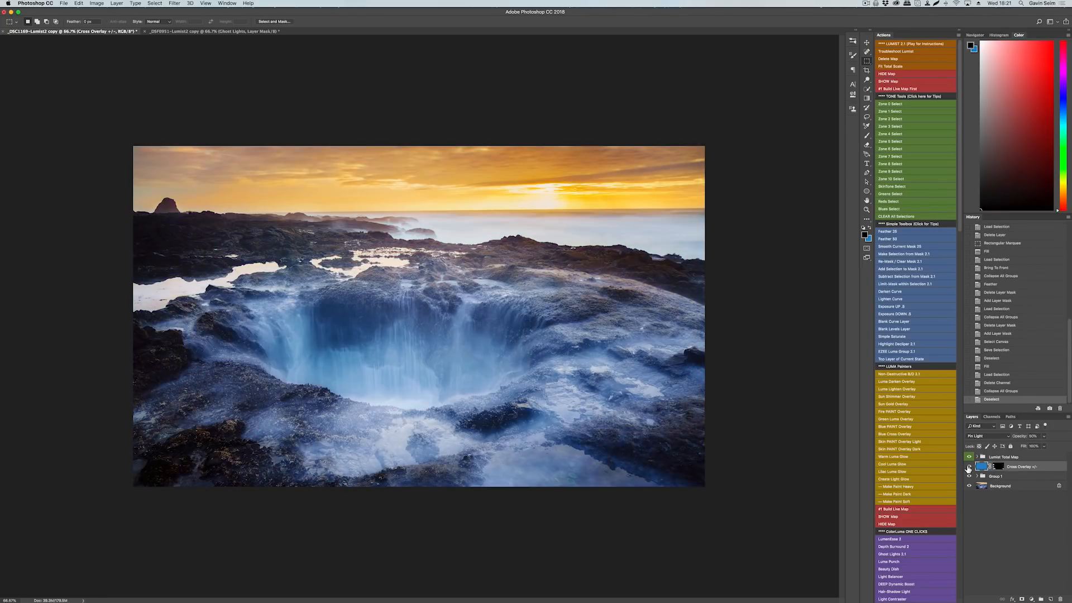
pyautogui.moveTo(1014, 439); pyautogui.dragTo(1007, 438)
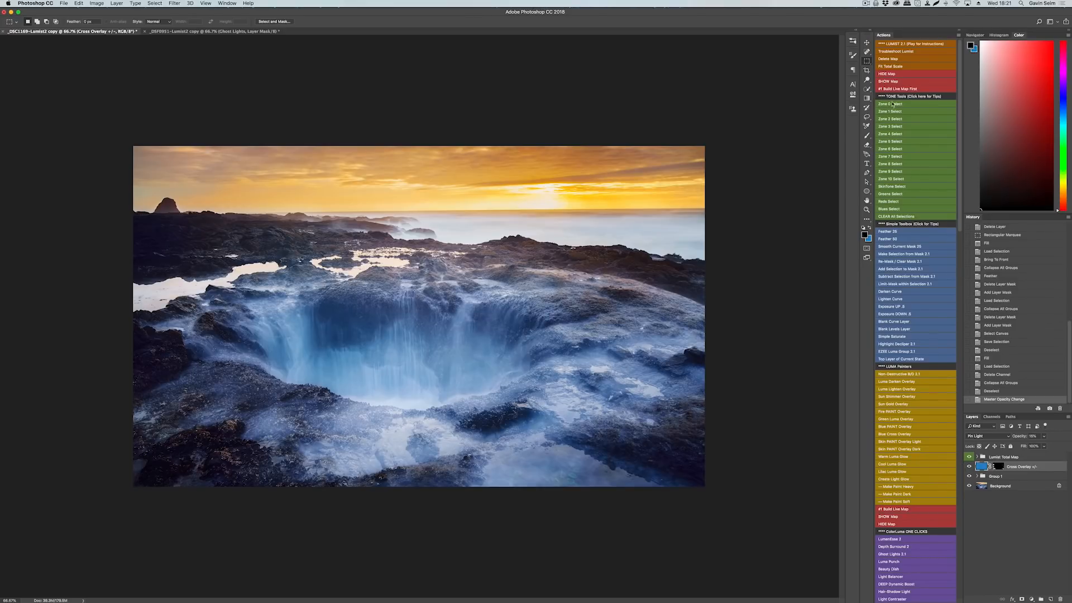
# Step: Pick the Lasso tool and examine the tone zones around the waterfall on the tonal map, hiding the map again
pyautogui.click(897, 83)
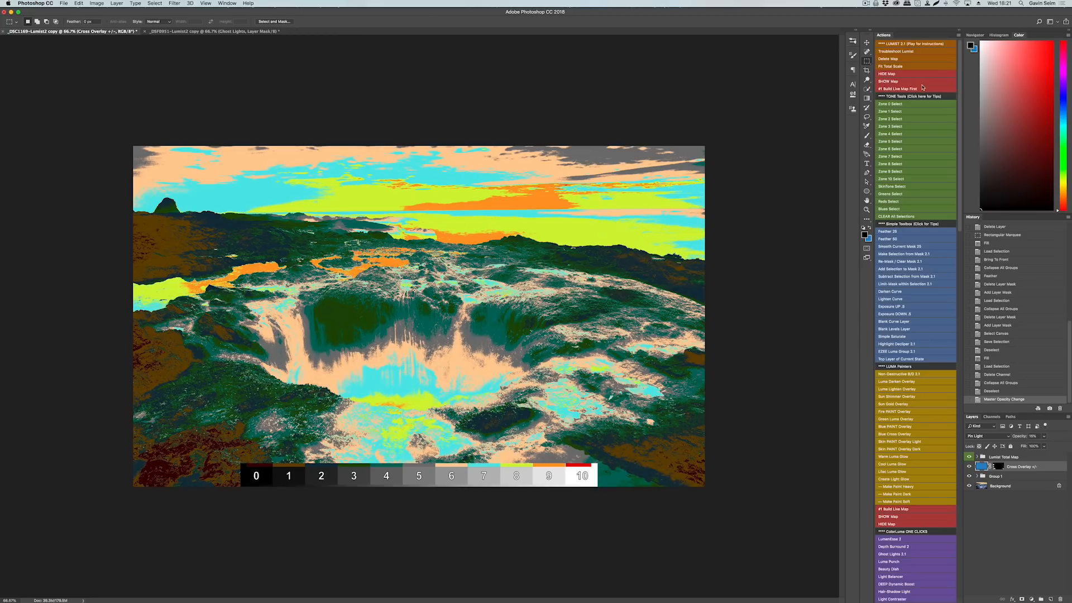
pyautogui.click(892, 74)
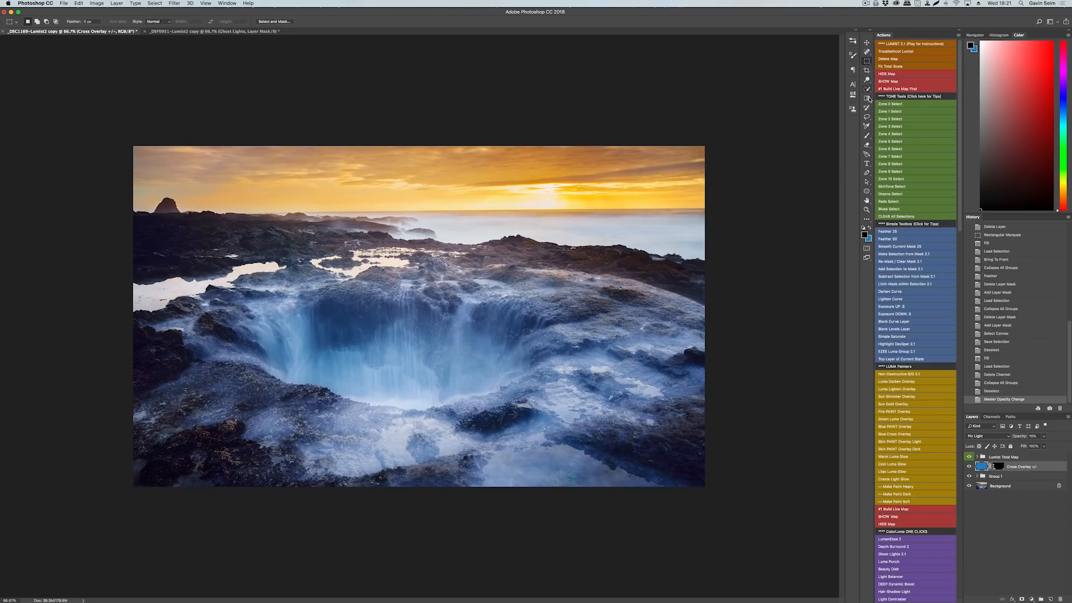
pyautogui.click(866, 117)
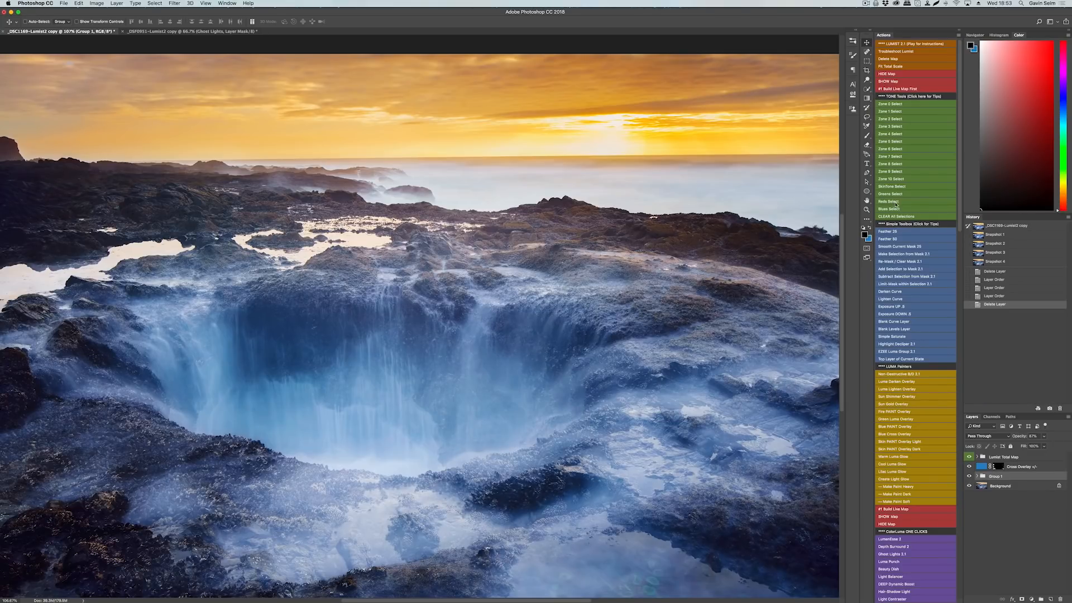
pyautogui.click(866, 117)
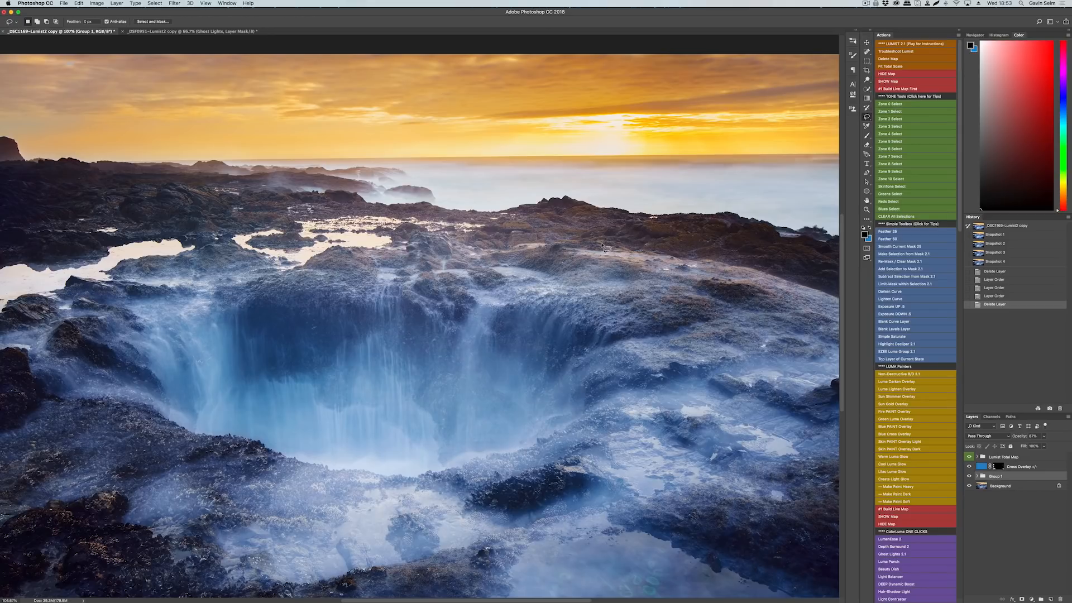
pyautogui.click(893, 81)
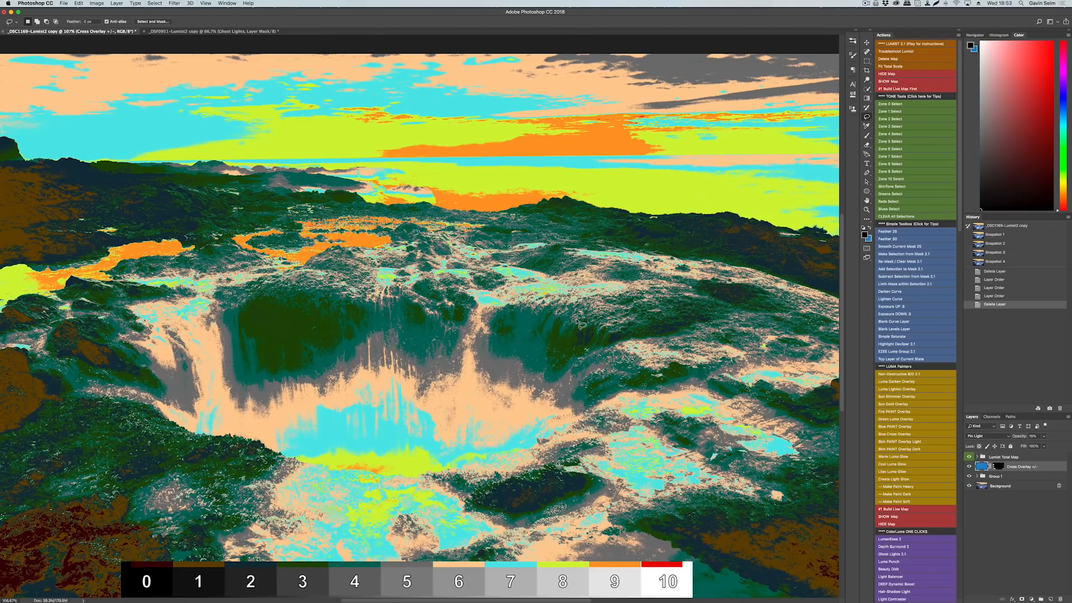
pyautogui.click(896, 74)
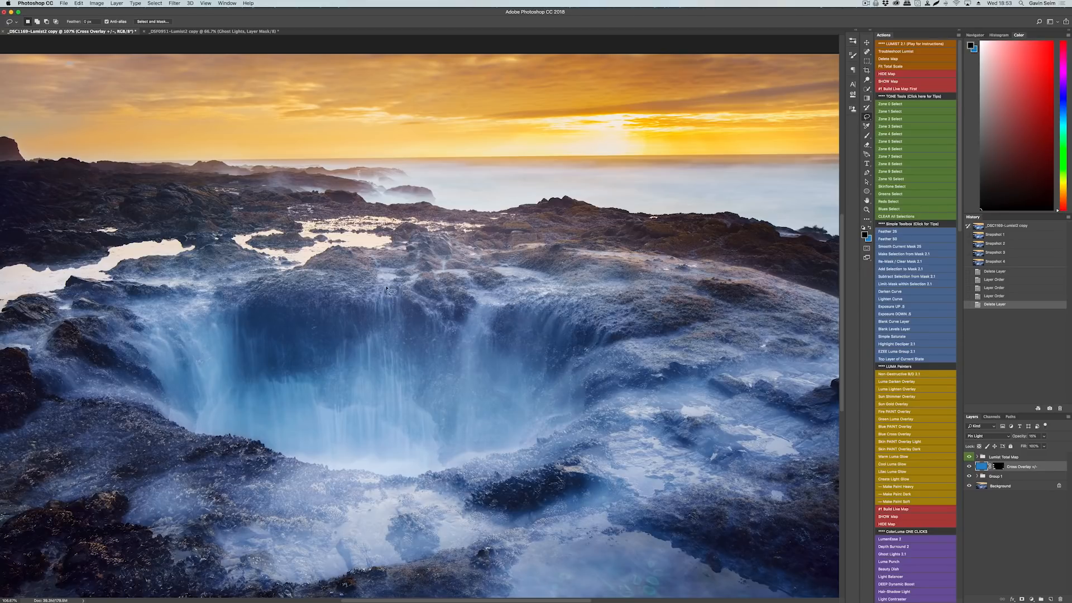
# Step: Lasso the waterfall basin in the rocks and soften the selection twice with the Feather 50 action
pyautogui.moveTo(160, 282)
pyautogui.mouseDown()
pyautogui.moveTo(119, 372)
pyautogui.moveTo(335, 506)
pyautogui.moveTo(531, 500)
pyautogui.moveTo(606, 477)
pyautogui.moveTo(644, 414)
pyautogui.moveTo(634, 365)
pyautogui.moveTo(574, 319)
pyautogui.moveTo(507, 303)
pyautogui.mouseUp()
pyautogui.click(908, 246)
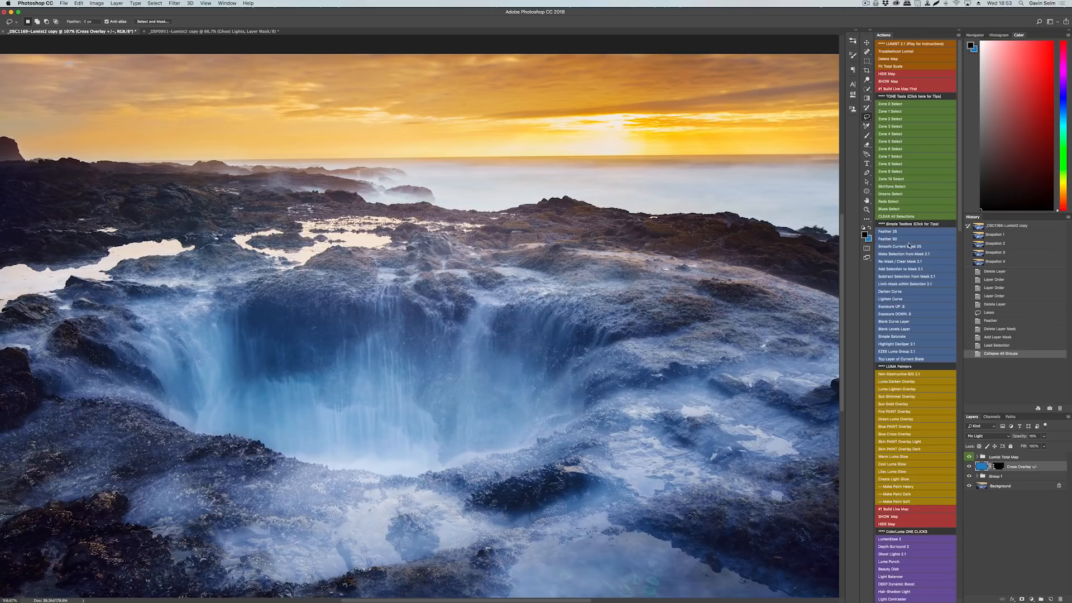
pyautogui.click(892, 239)
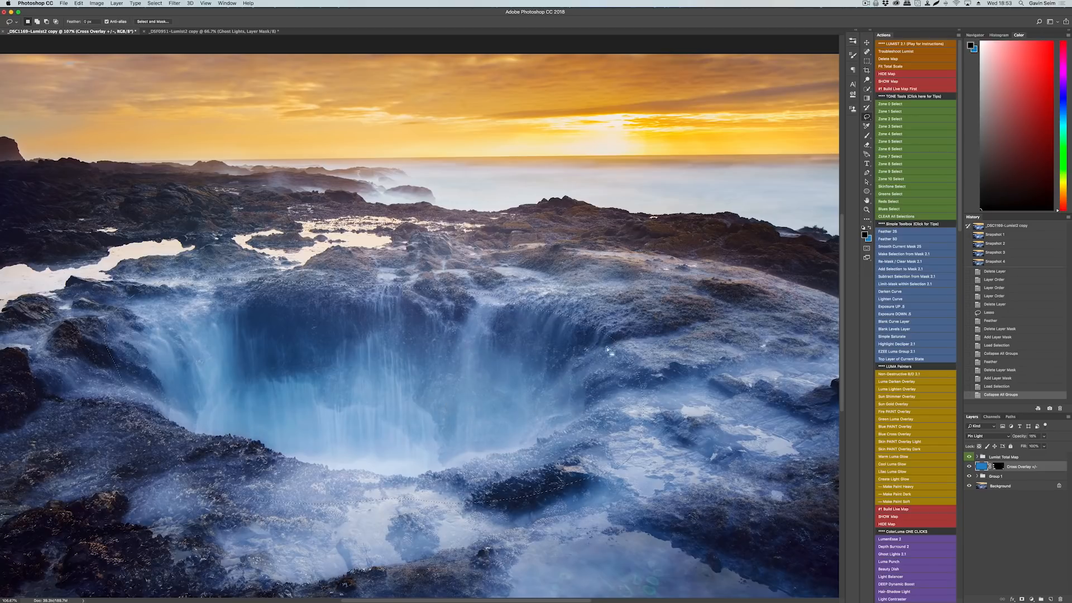
# Step: Add a Blank Levels Layer to the waterfall selection and raise its contrast by moving the black and white points inward and darkening the midtones
pyautogui.click(903, 329)
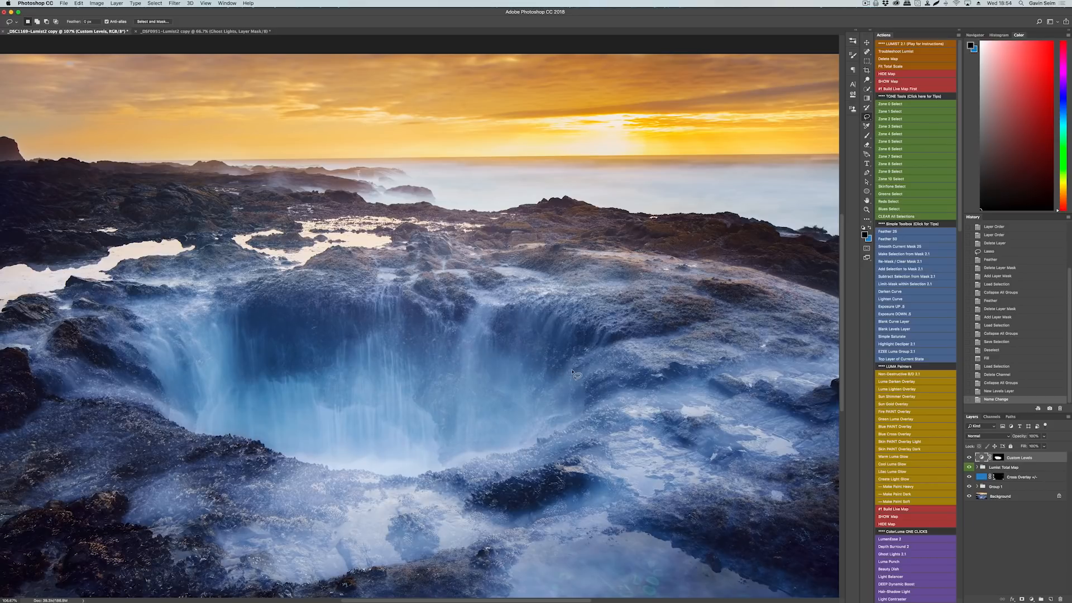
pyautogui.doubleClick(982, 459)
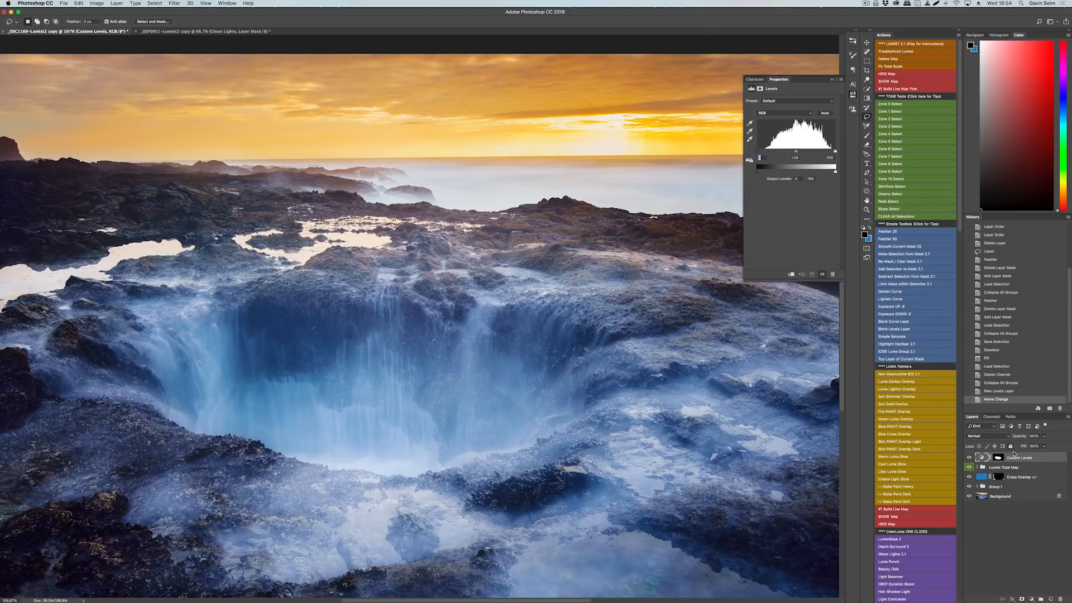
pyautogui.moveTo(758, 159); pyautogui.dragTo(762, 155)
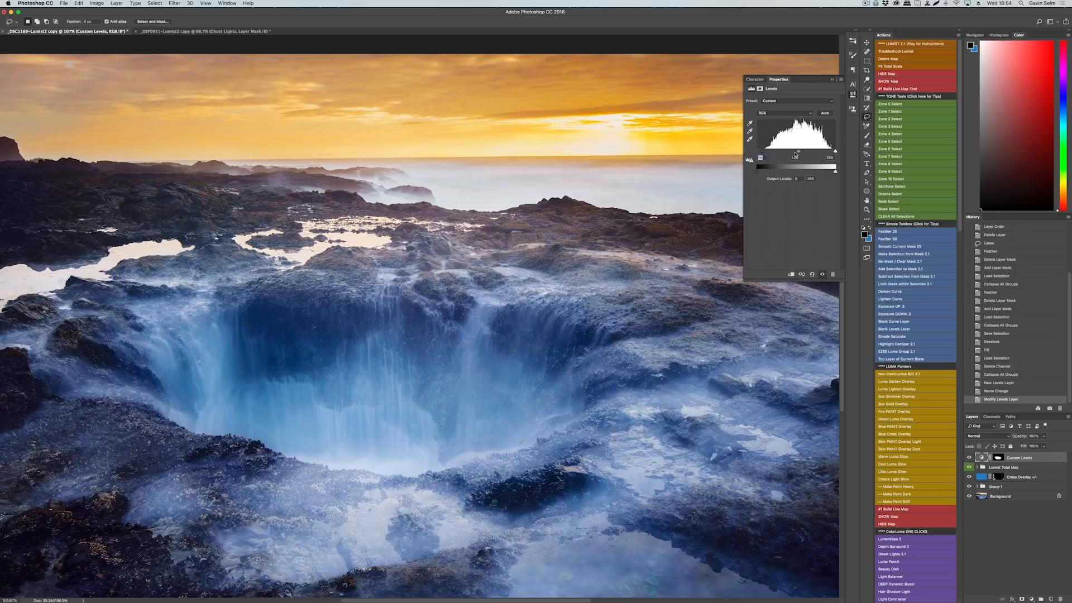
pyautogui.moveTo(797, 152); pyautogui.dragTo(831, 153)
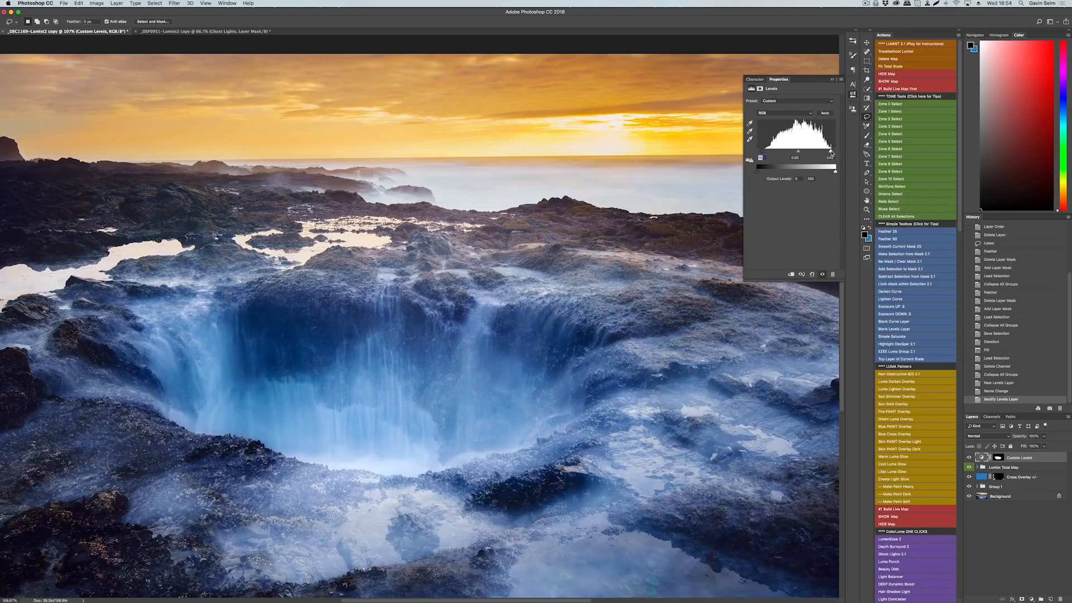
pyautogui.moveTo(799, 153); pyautogui.dragTo(800, 152)
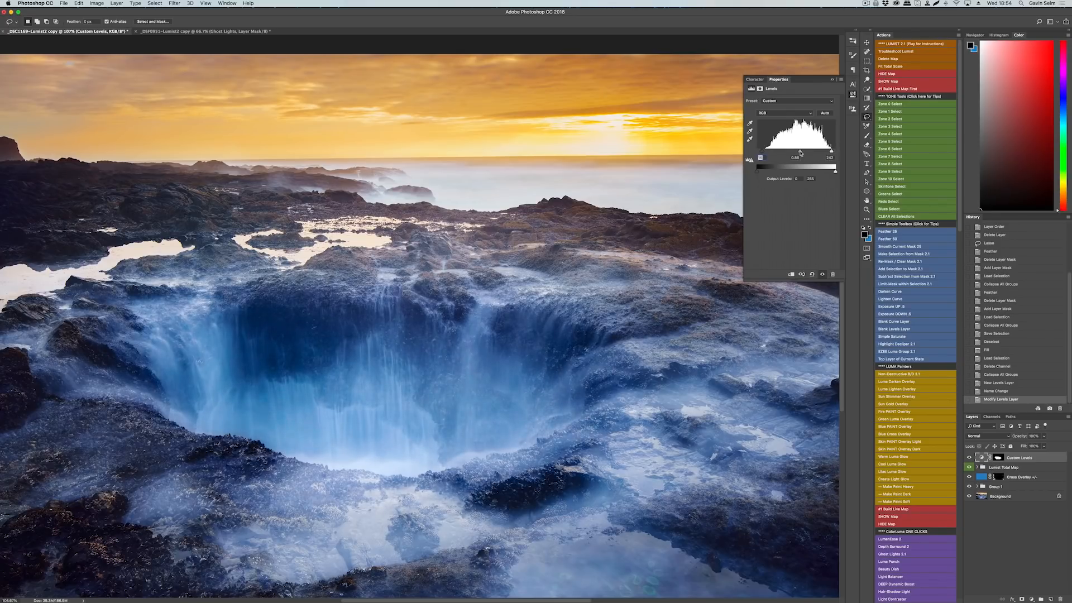
pyautogui.click(853, 96)
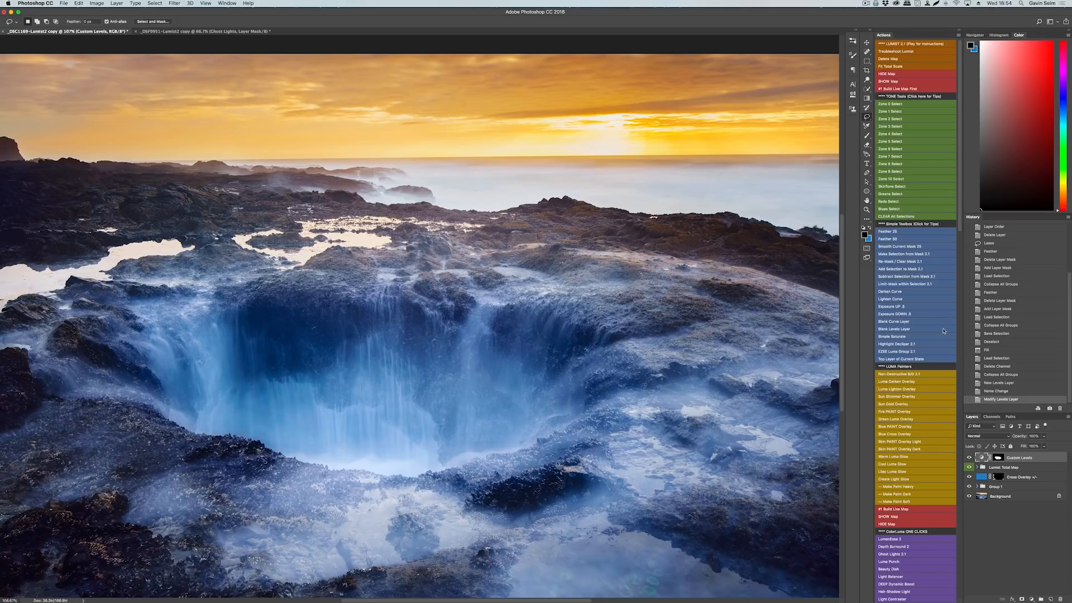
# Step: Load the waterfall selection from the levels mask, add a Simple Saturate layer and lower its saturation slightly below zero
pyautogui.click(907, 256)
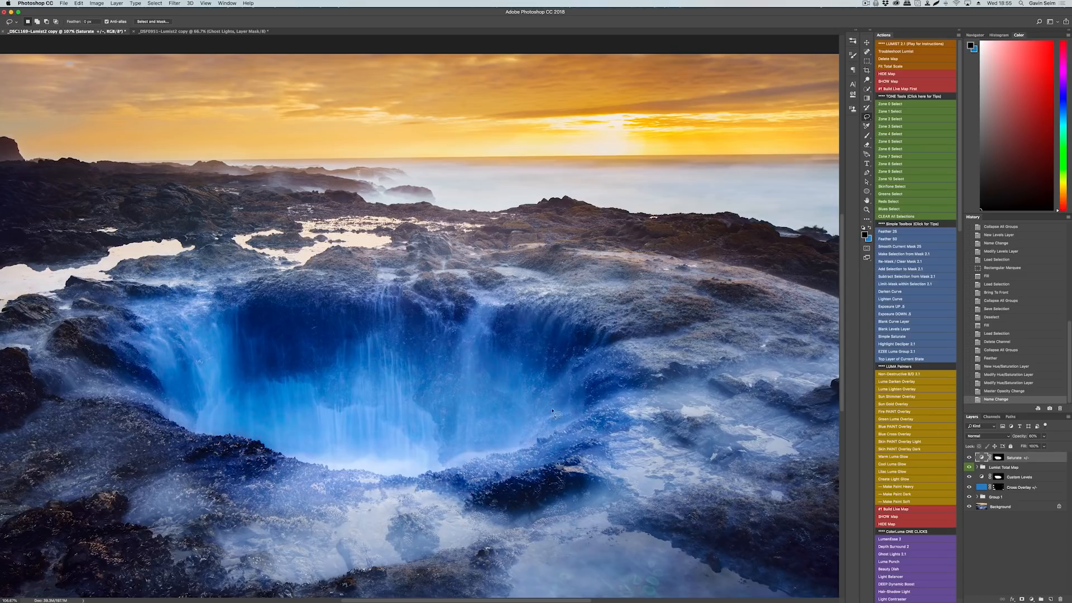
pyautogui.doubleClick(980, 458)
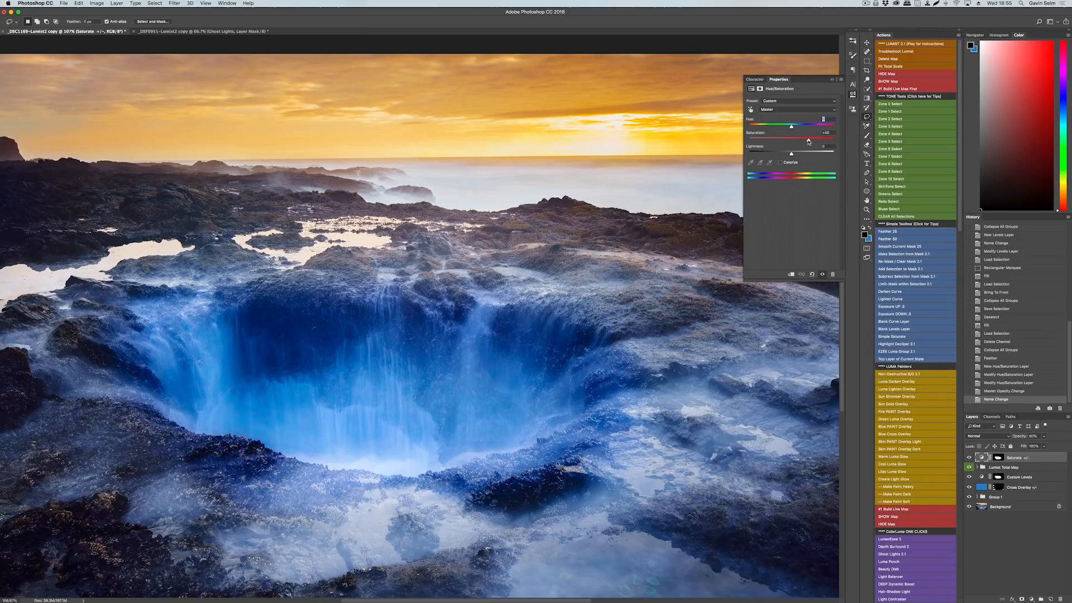
pyautogui.moveTo(808, 141); pyautogui.dragTo(783, 142)
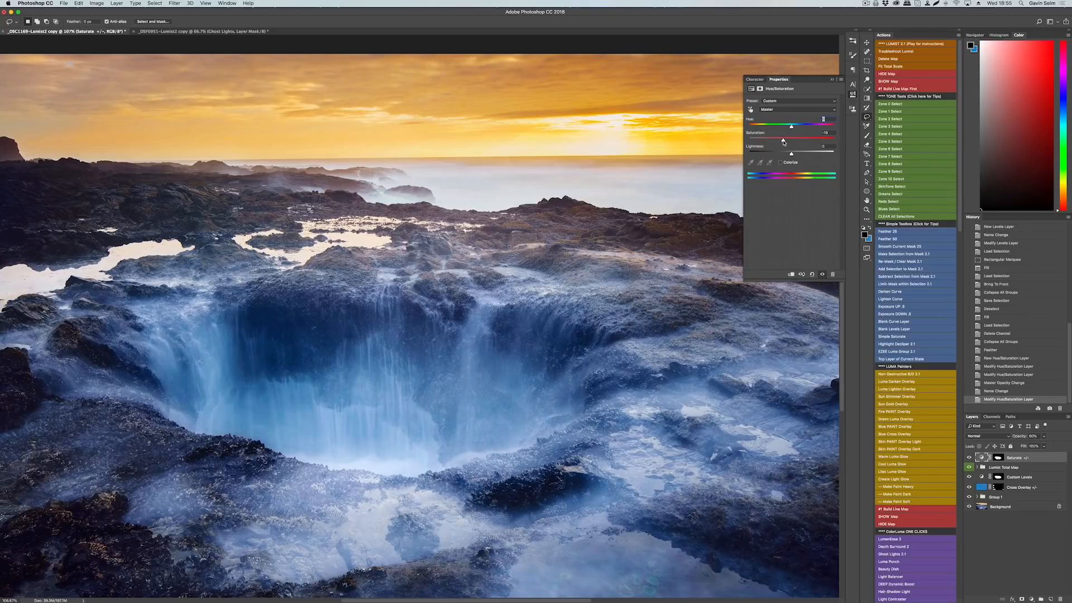
pyautogui.moveTo(783, 143); pyautogui.dragTo(782, 143)
pyautogui.click(852, 95)
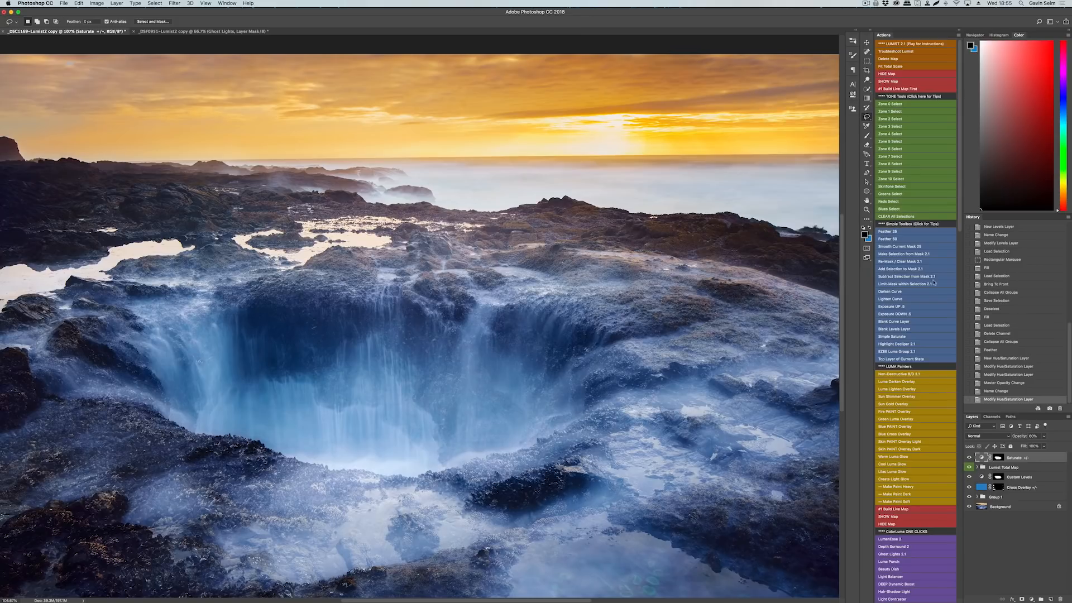
pyautogui.click(904, 256)
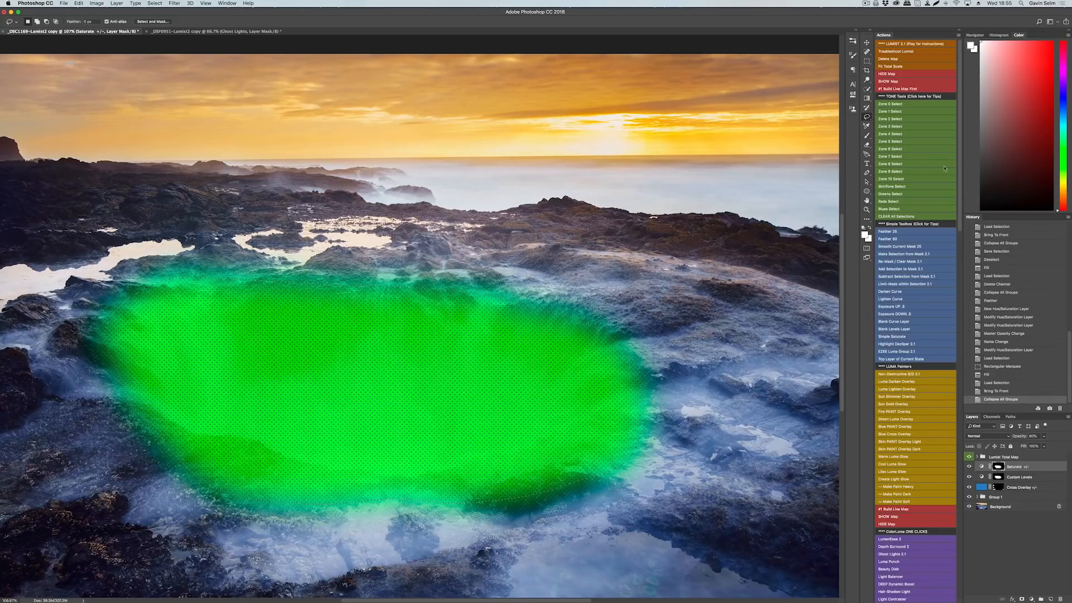
pyautogui.scroll(-5, 955, 176)
pyautogui.scroll(5, 953, 174)
pyautogui.click(898, 216)
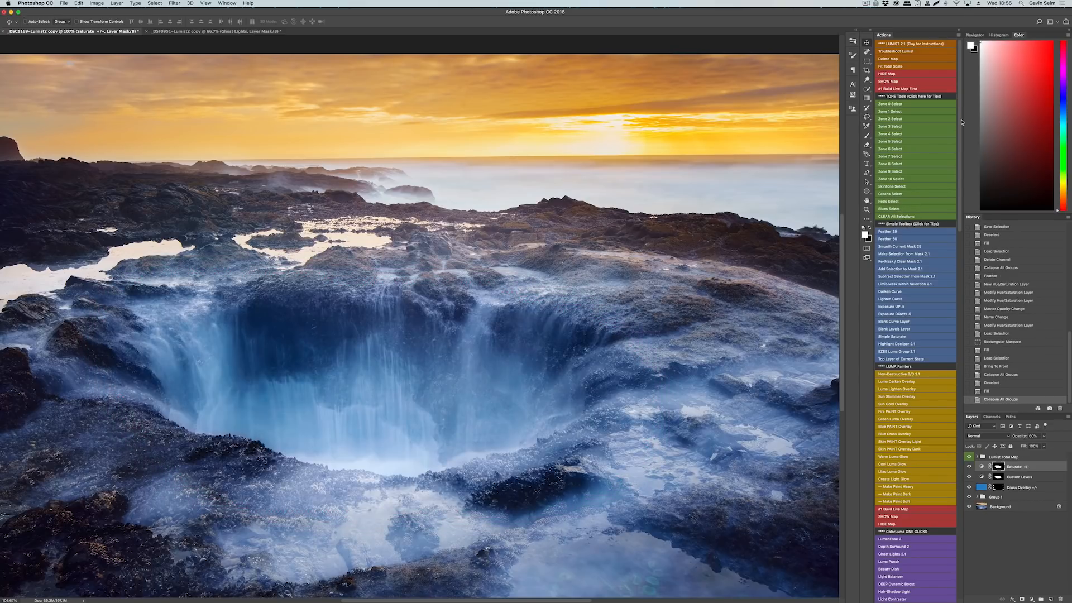
# Step: Run the Structure Brush action and mask the Brush in Structure layer to the waterfall using the Saturate layer's mask
pyautogui.scroll(-15, 961, 122)
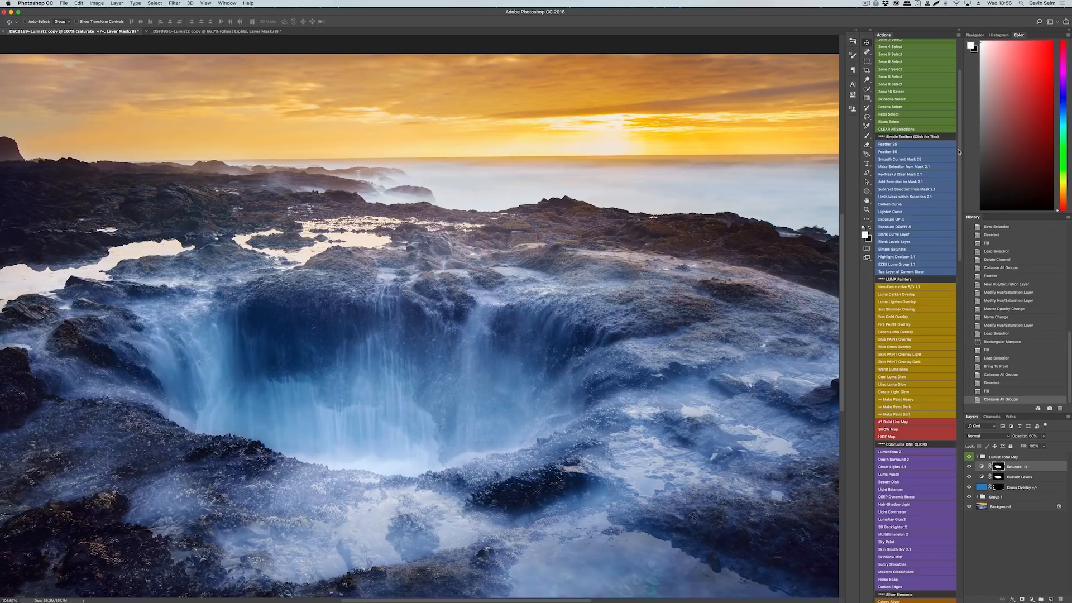
pyautogui.scroll(-10, 965, 304)
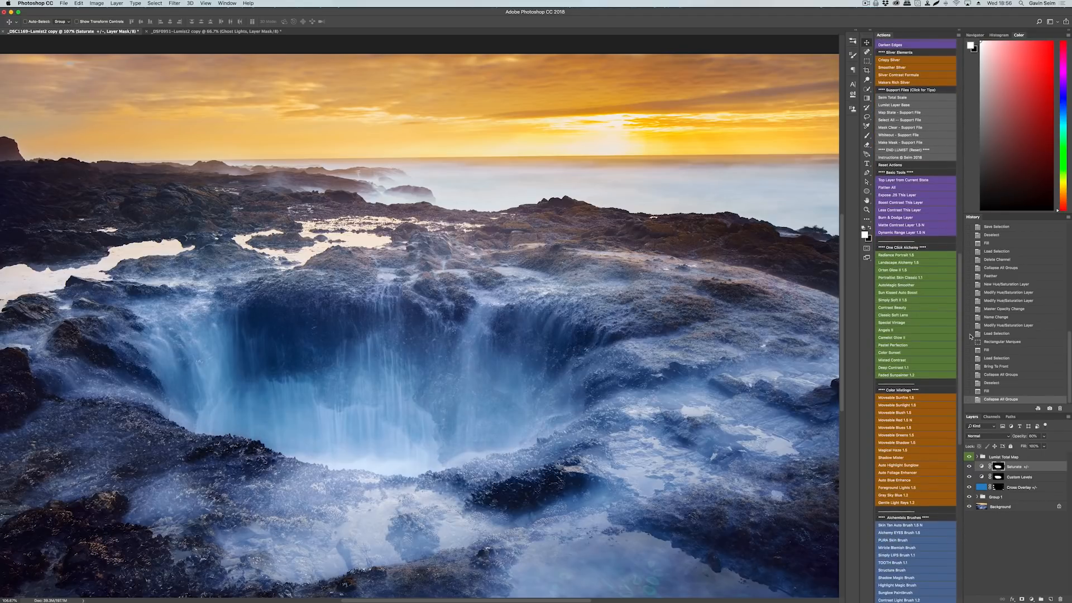
pyautogui.scroll(2, 972, 389)
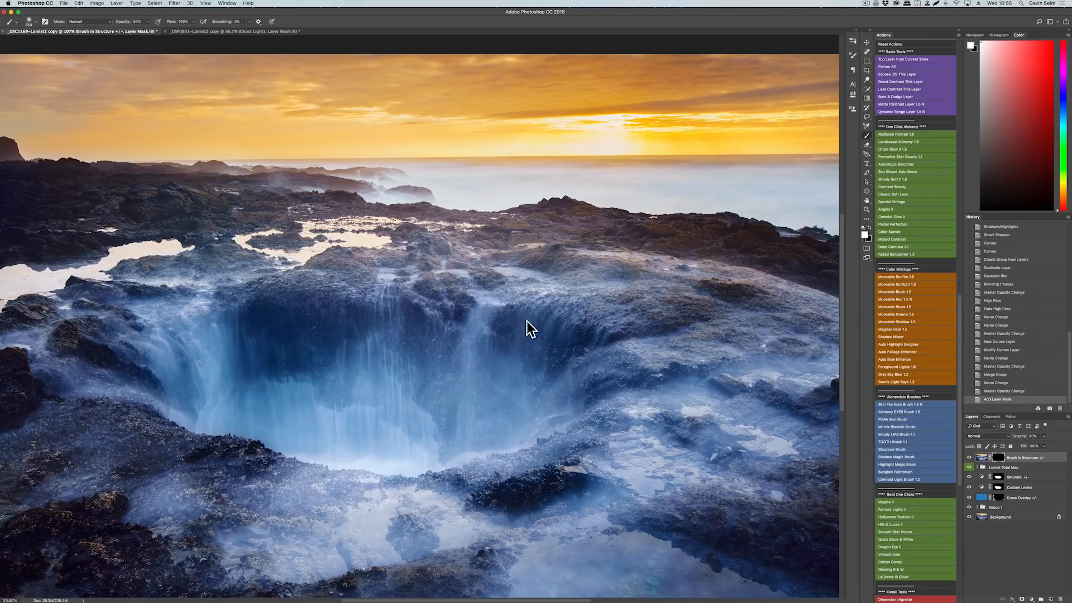
pyautogui.moveTo(960, 335); pyautogui.dragTo(969, 80)
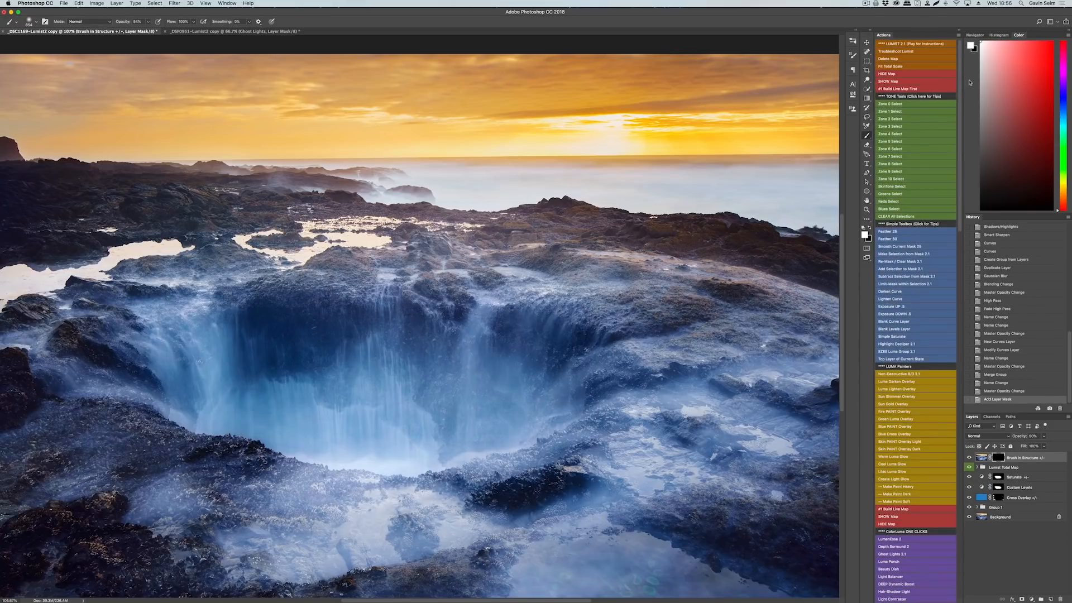
pyautogui.click(1015, 477)
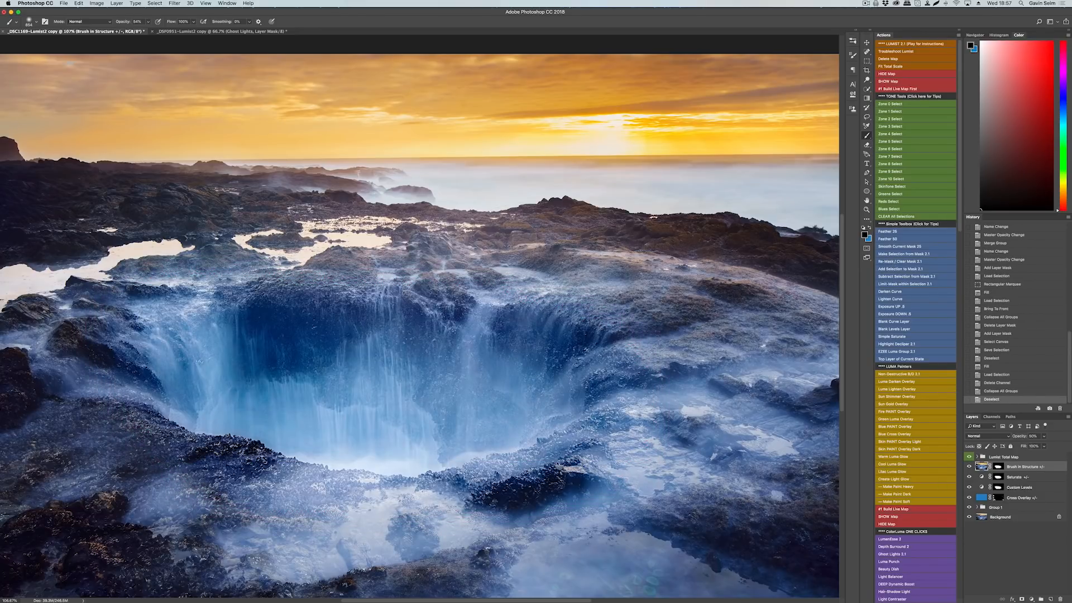
# Step: Lower the Brush in Structure layer's opacity to under 20% for a subtle texture on the waterfall
pyautogui.moveTo(1022, 439); pyautogui.dragTo(1017, 436)
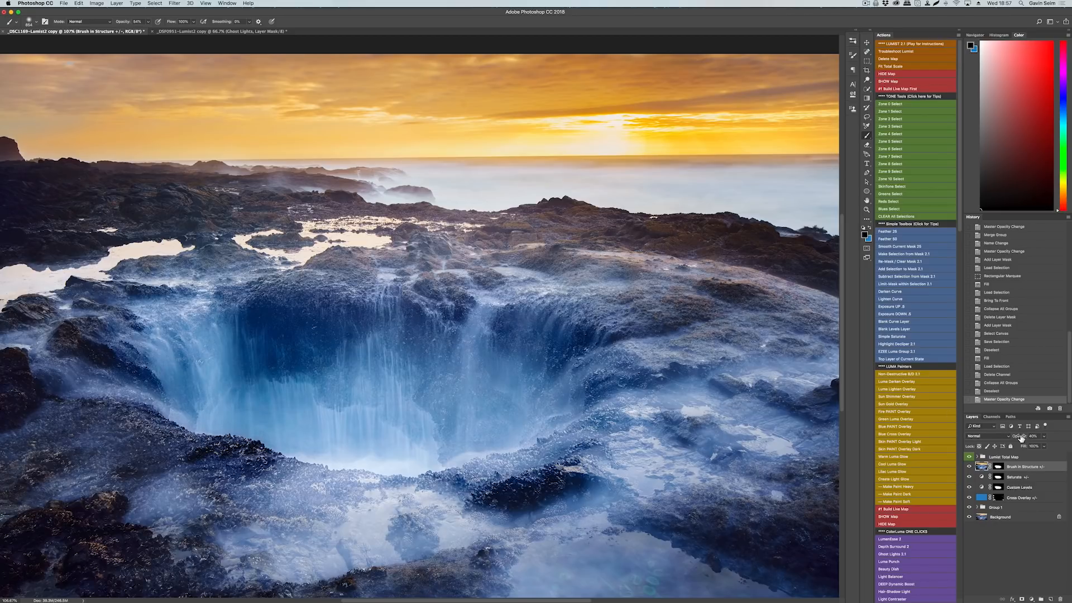
pyautogui.moveTo(1019, 438)
pyautogui.mouseDown()
pyautogui.moveTo(1069, 436)
pyautogui.moveTo(1039, 443)
pyautogui.moveTo(1048, 442)
pyautogui.mouseUp()
pyautogui.moveTo(1023, 436); pyautogui.dragTo(1020, 439)
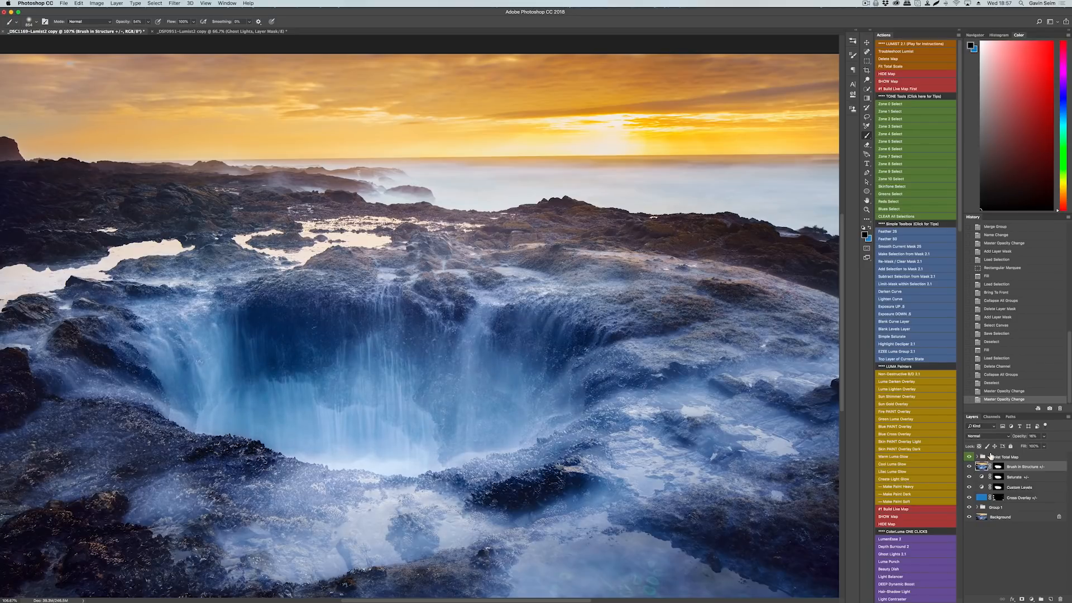
# Step: Group the layers from Brush in Structure down to Group 1 and compare the whole photo with the new group hidden and shown
pyautogui.keyDown('shift'); pyautogui.click(995, 506); pyautogui.keyUp('shift')
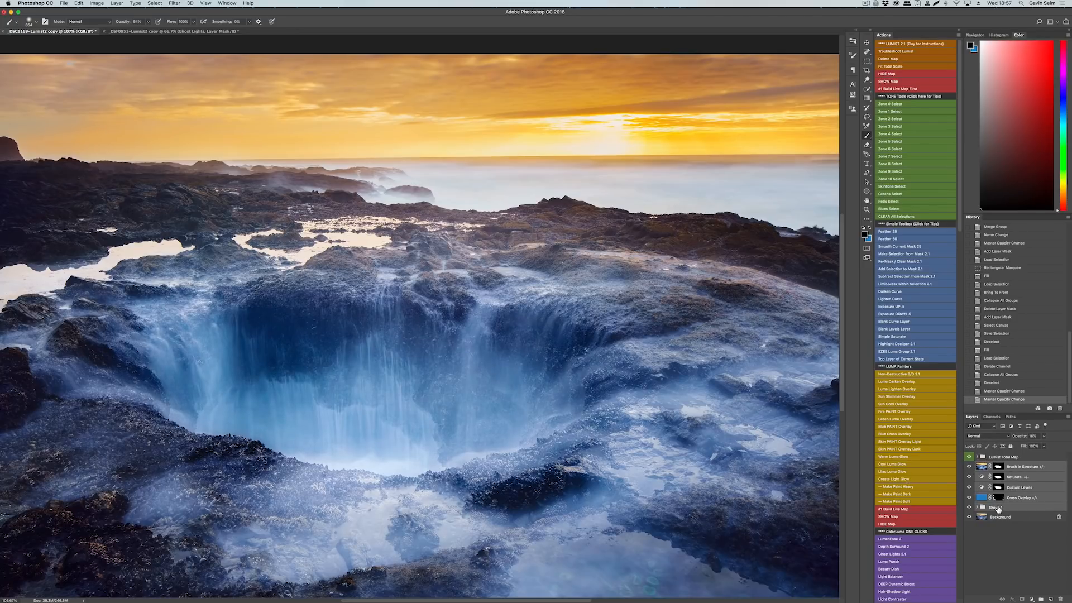
pyautogui.press('super+g')
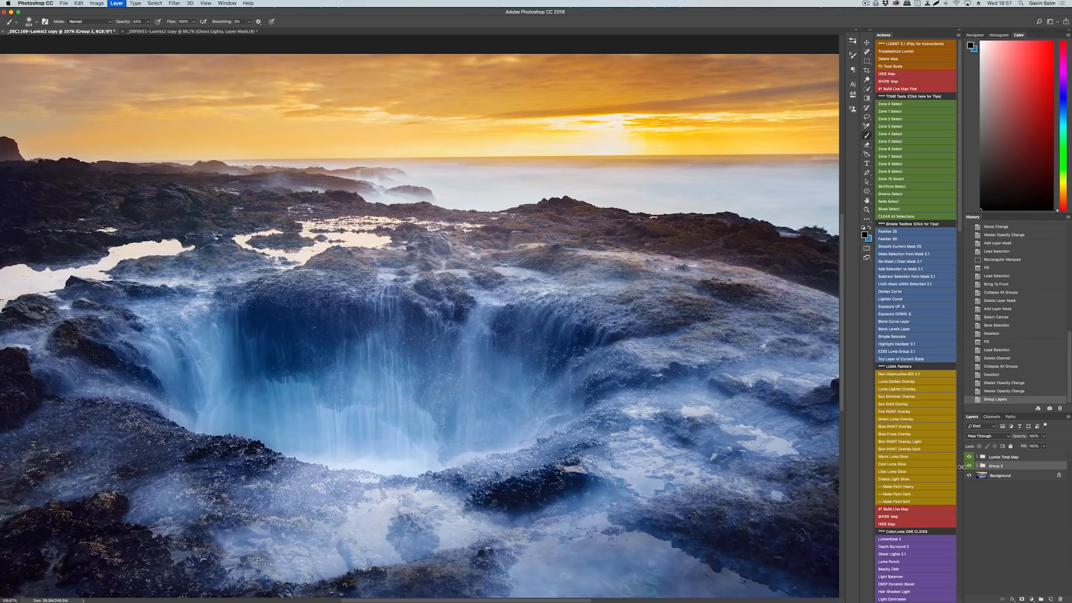
pyautogui.press('super+minus')
pyautogui.press('super+minus')
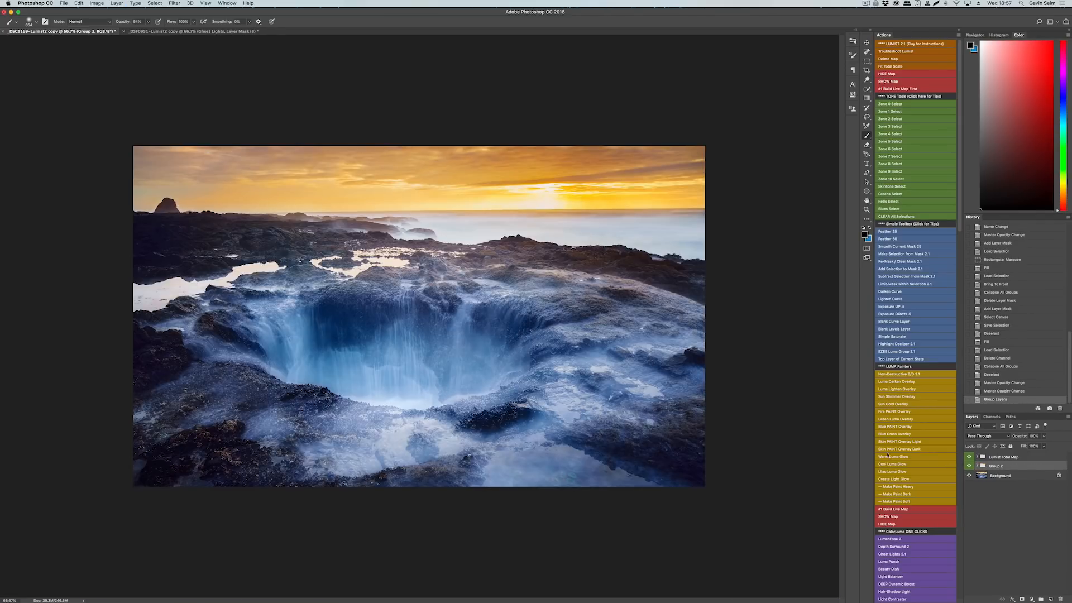
pyautogui.click(970, 466)
pyautogui.click(970, 466)
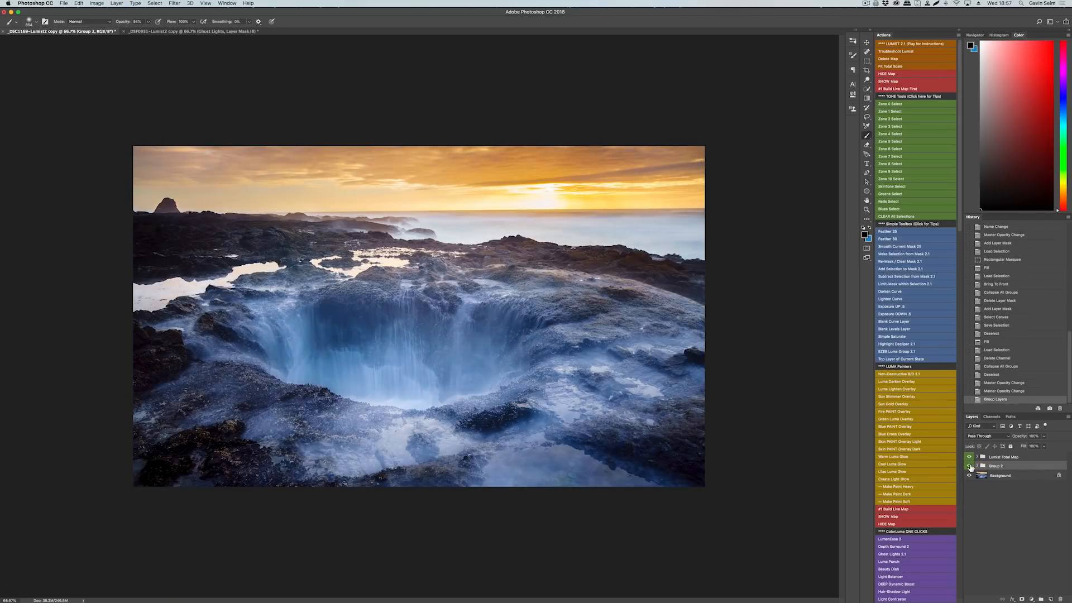
pyautogui.click(970, 466)
pyautogui.click(969, 466)
# Step: Run the Crispy Silver action from the Silver Elements set to convert the seascape to black and white
pyautogui.scroll(3, 421, 286)
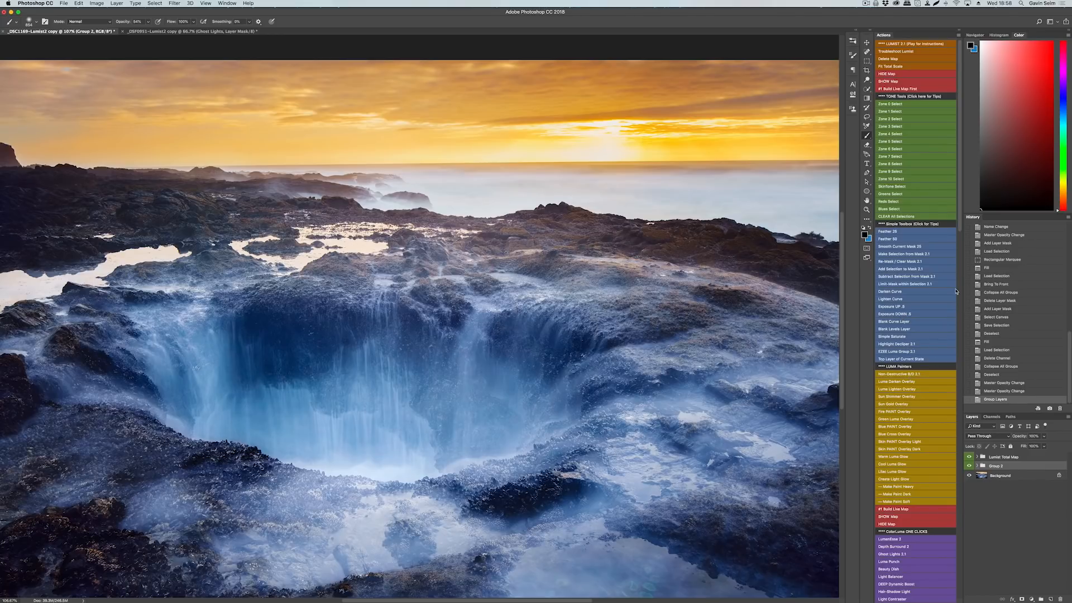
pyautogui.scroll(-5, 915, 312)
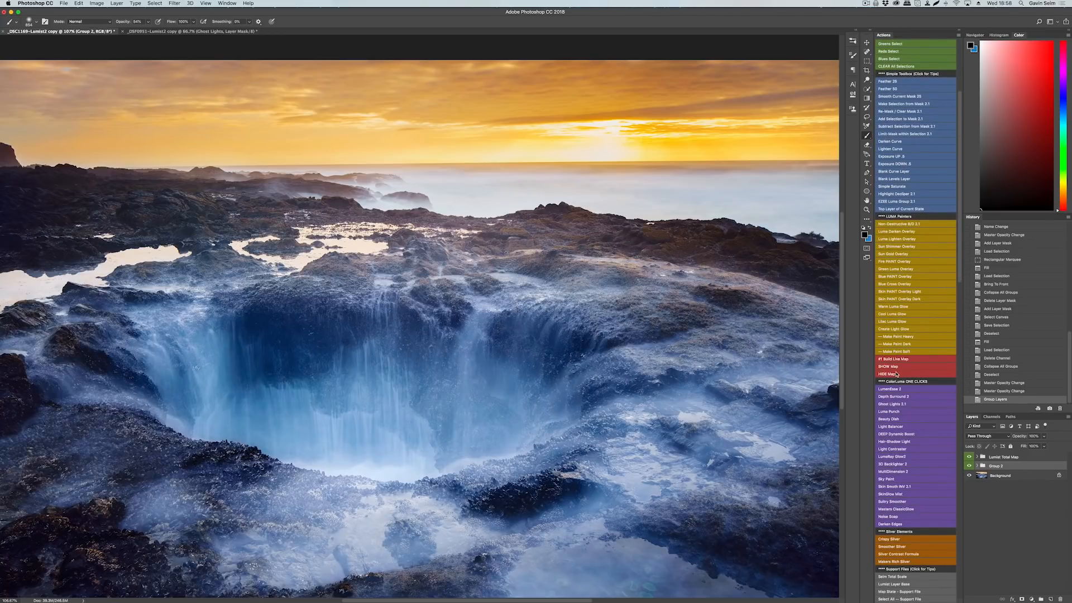
pyautogui.scroll(-5, 963, 261)
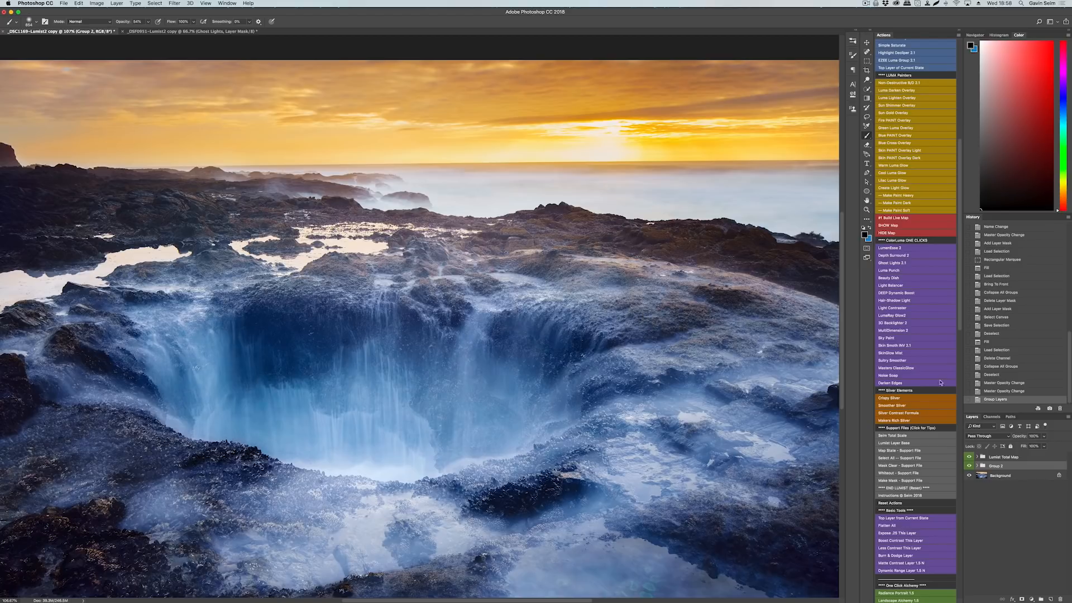
pyautogui.scroll(-2, 910, 388)
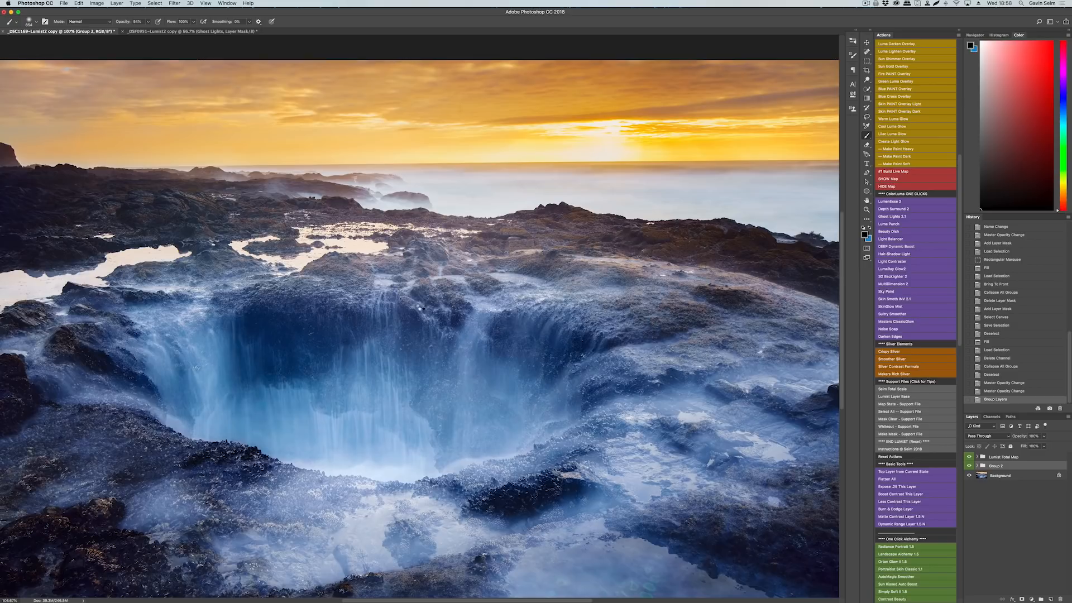
pyautogui.press('super+minus')
pyautogui.press('super+minus')
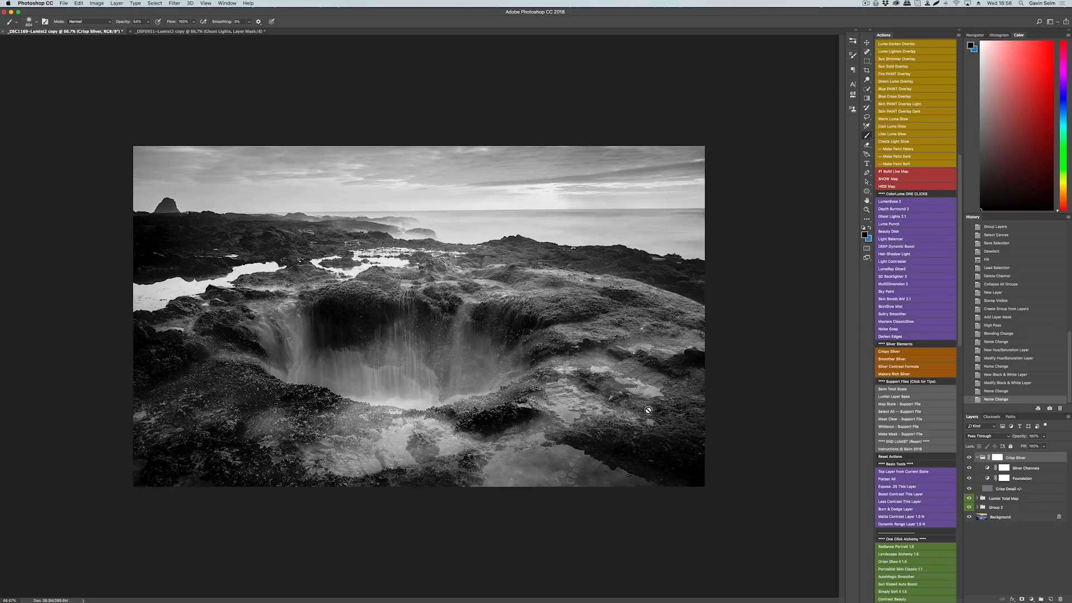
pyautogui.moveTo(957, 274); pyautogui.dragTo(961, 178)
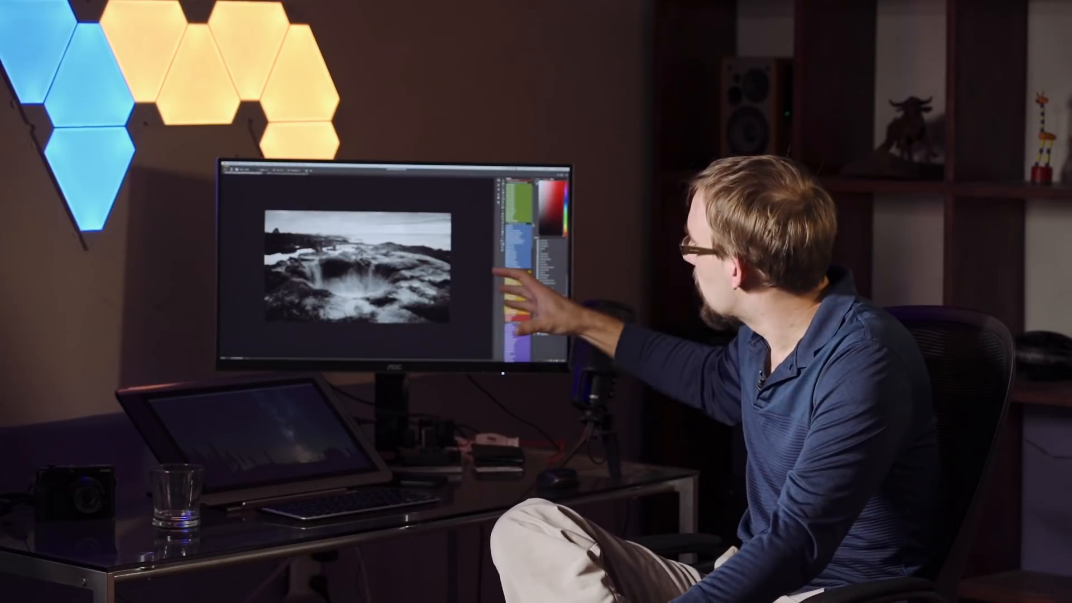
pyautogui.scroll(1, 518, 268)
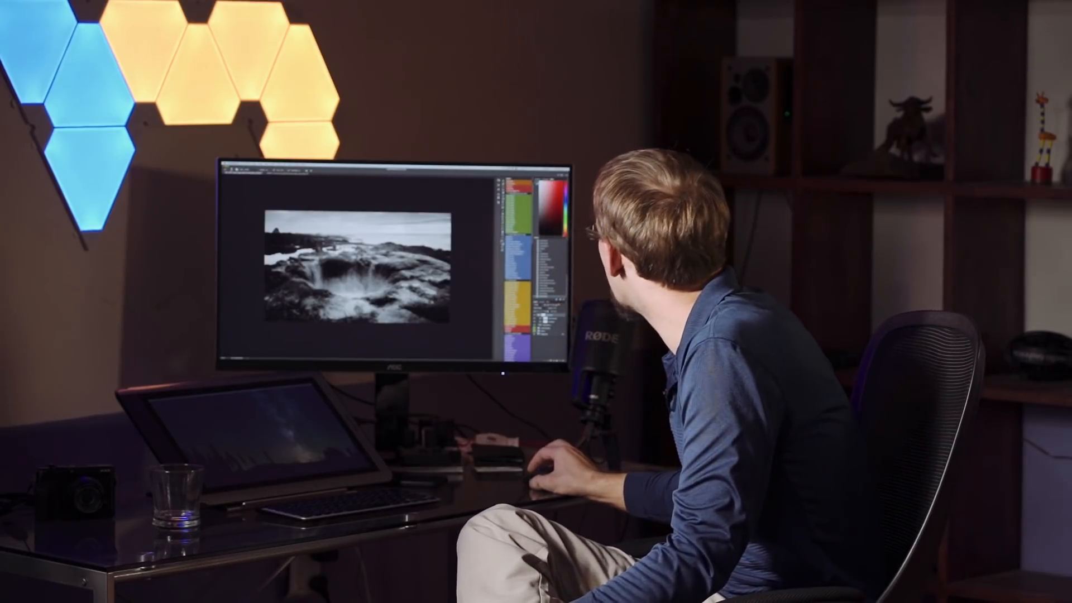